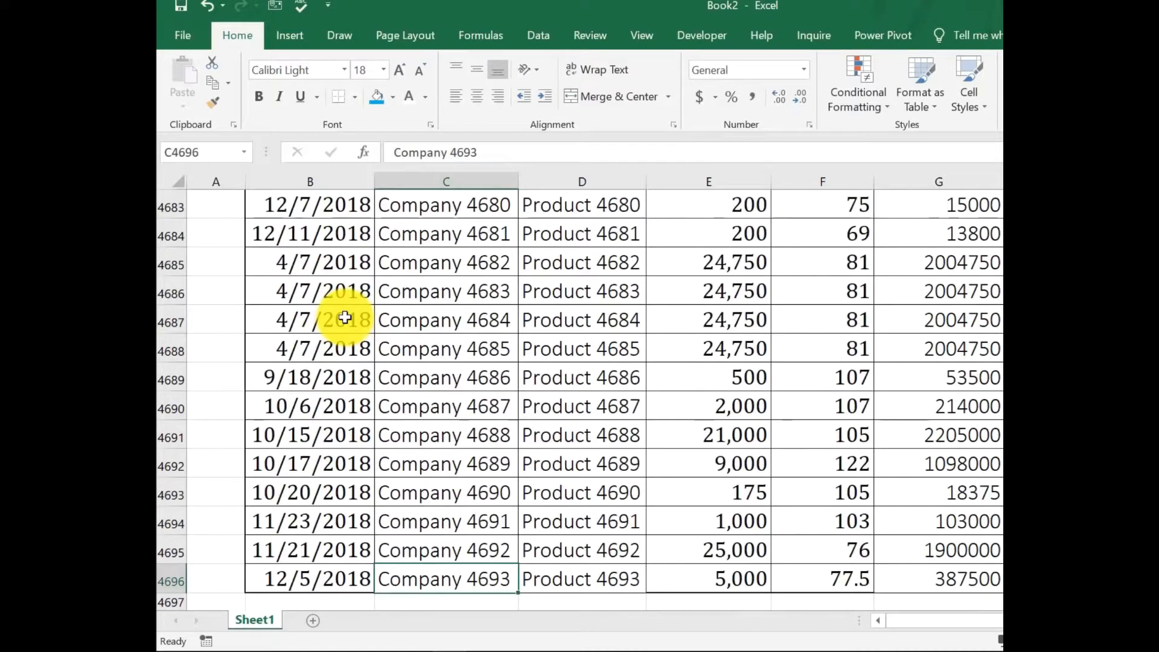
Jump to the top of the sales data and move around the header row and first columns.
{"action": "key", "text": "ctrl+Up"}
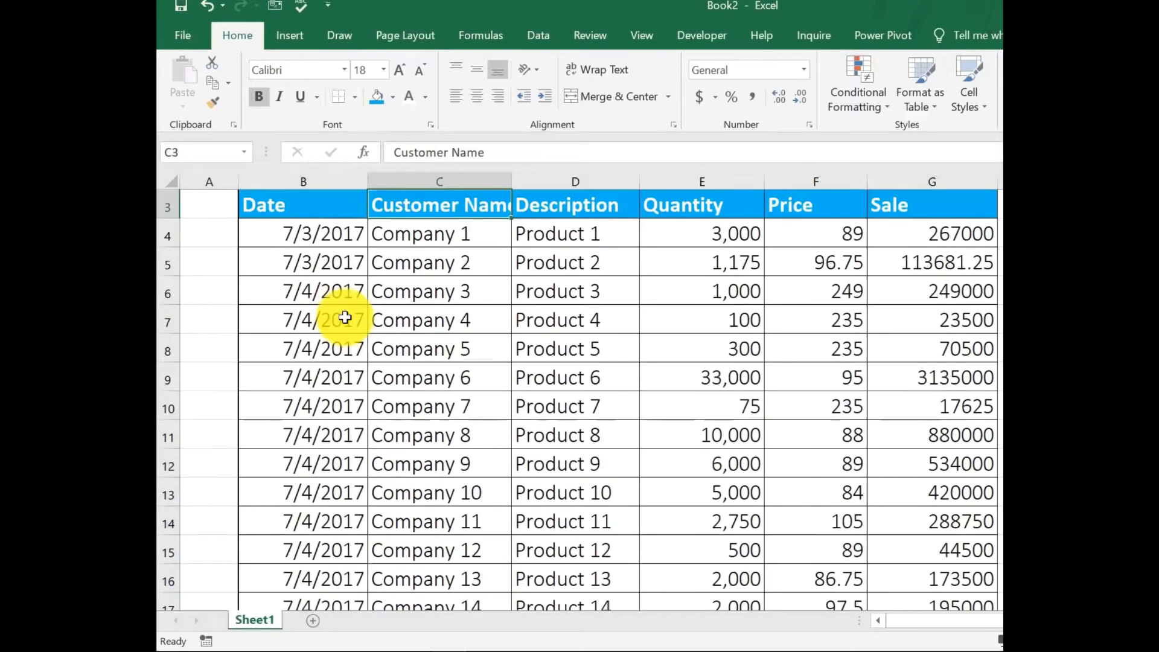
{"action": "key", "text": "Up"}
{"action": "key", "text": "Down"}
{"action": "key", "text": "Down"}
{"action": "key", "text": "Right"}
{"action": "key", "text": "Right"}
{"action": "key", "text": "Left"}
{"action": "key", "text": "Left"}
{"action": "key", "text": "Left"}
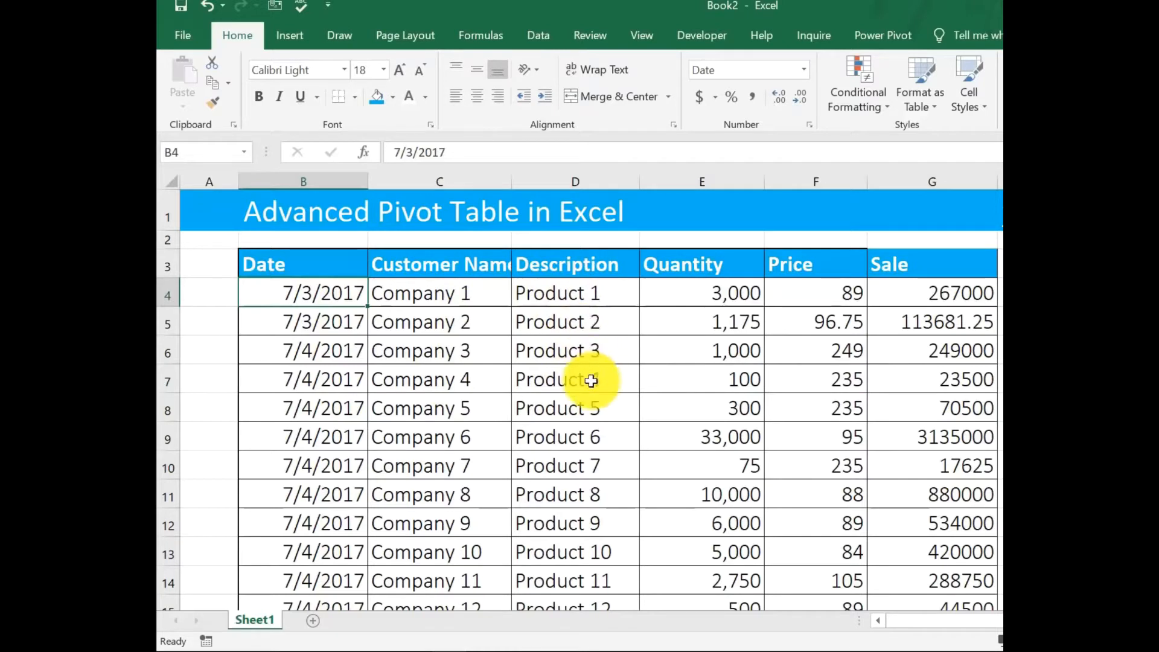
Step through the first data row's Quantity, Price and Description cells.
{"action": "left_click", "coordinate": [730, 288]}
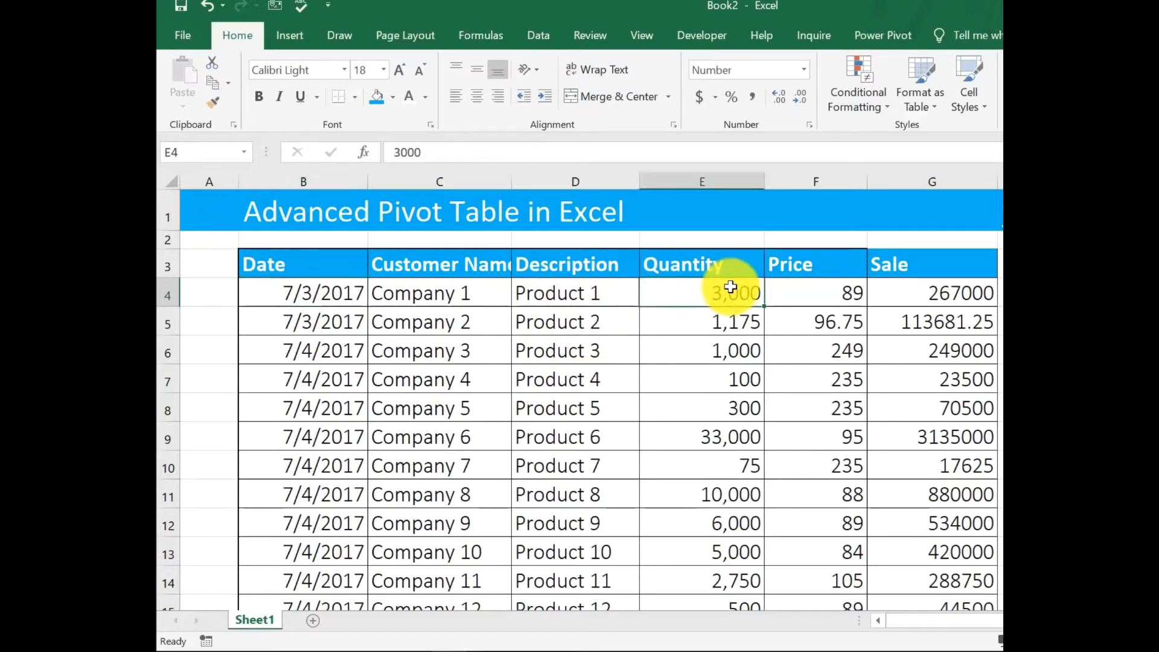
{"action": "key", "text": "Right"}
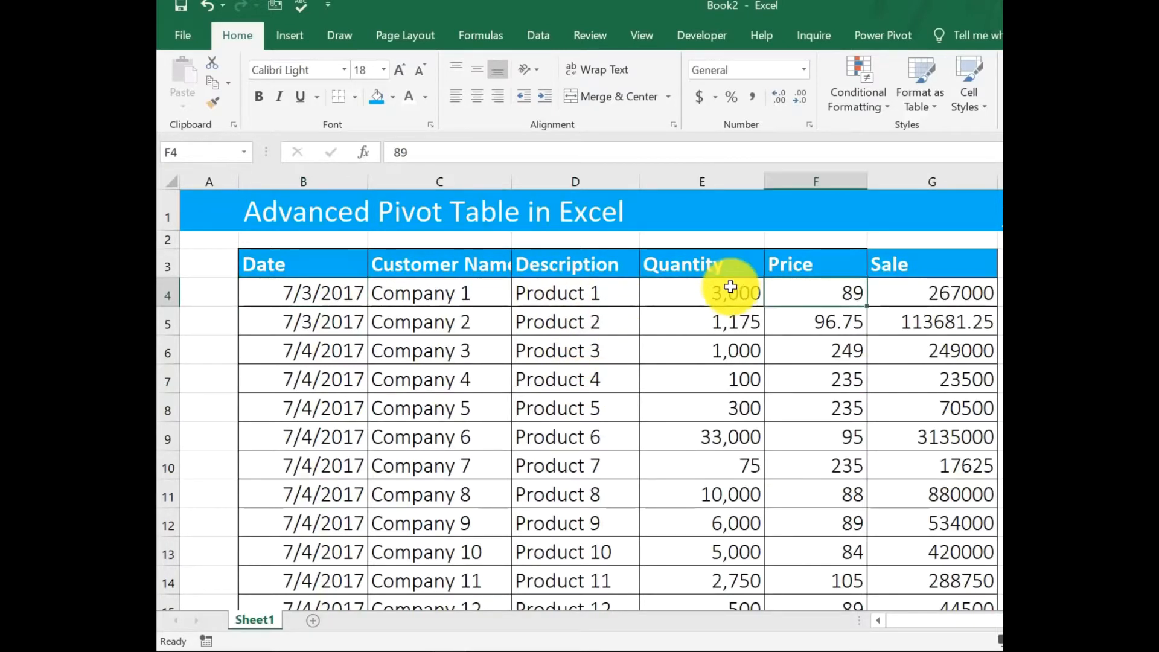
{"action": "key", "text": "Right"}
{"action": "key", "text": "Left"}
{"action": "key", "text": "Left"}
{"action": "key", "text": "Left"}
{"action": "key", "text": "Left"}
{"action": "key", "text": "Left"}
{"action": "key", "text": "Left"}
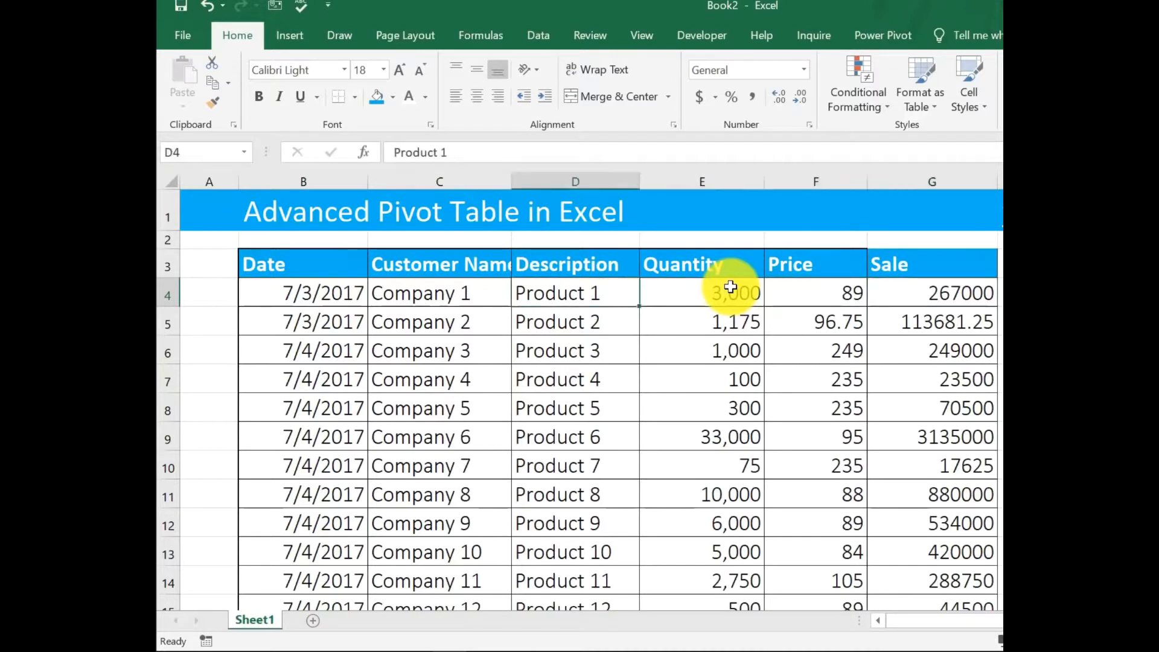
{"action": "key", "text": "Right"}
{"action": "key", "text": "Right"}
{"action": "key", "text": "Right"}
Insert a PivotTable from the sales data range on a new worksheet.
{"action": "left_click", "coordinate": [577, 348]}
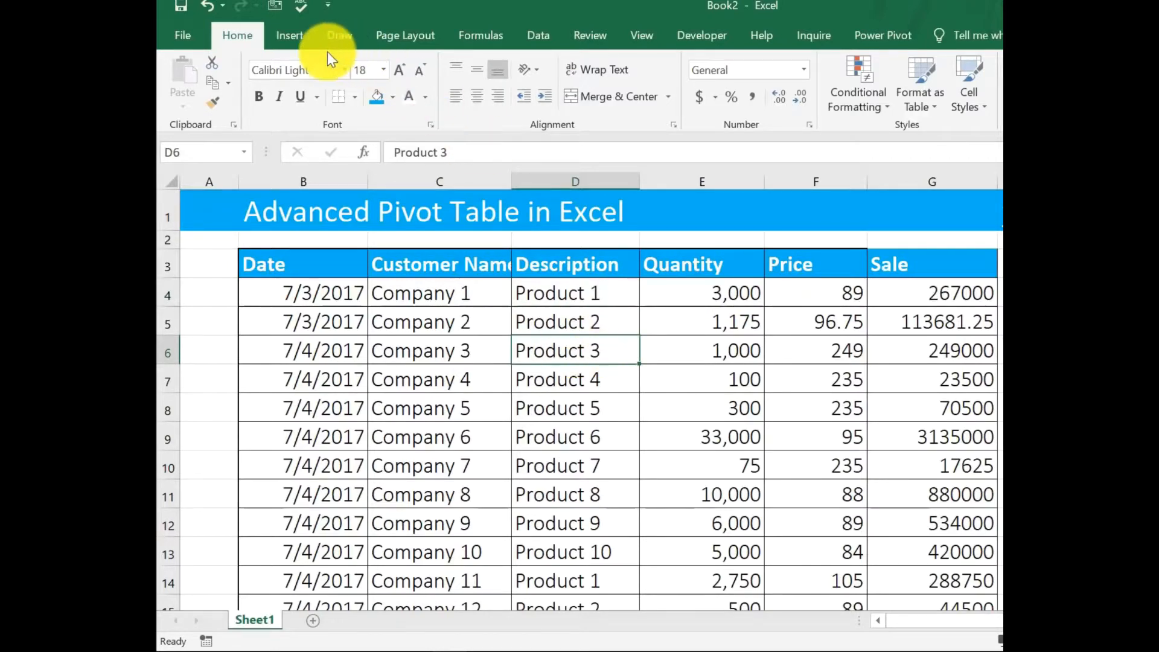
{"action": "left_click", "coordinate": [291, 34]}
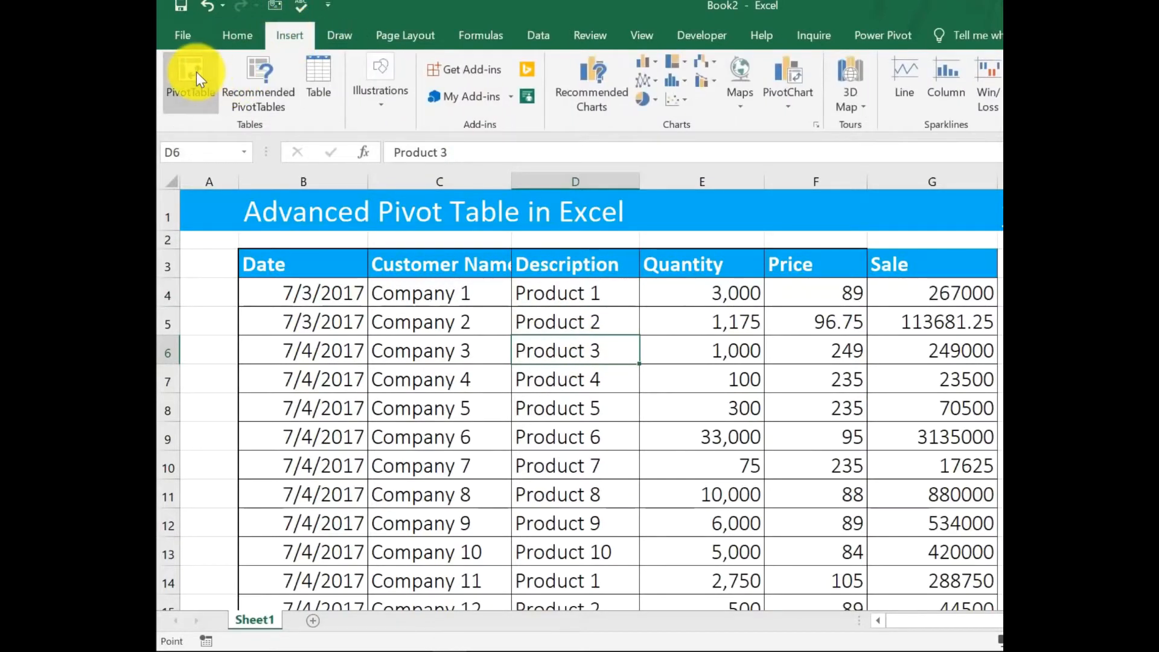
{"action": "left_click", "coordinate": [192, 75]}
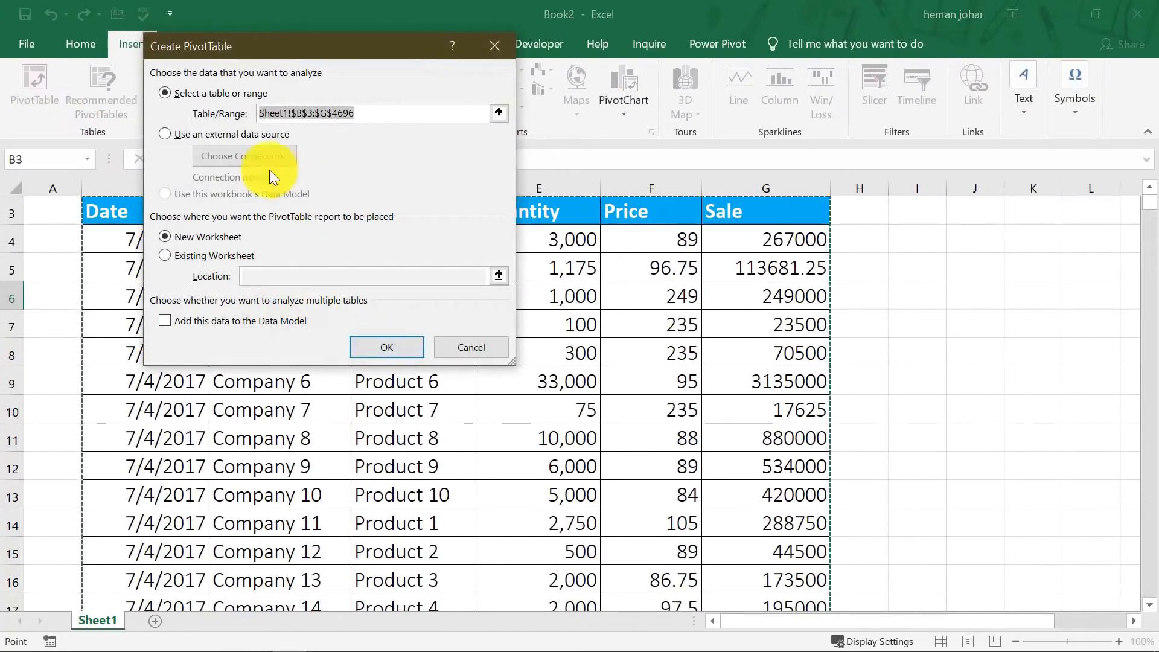
{"action": "left_click", "coordinate": [375, 346]}
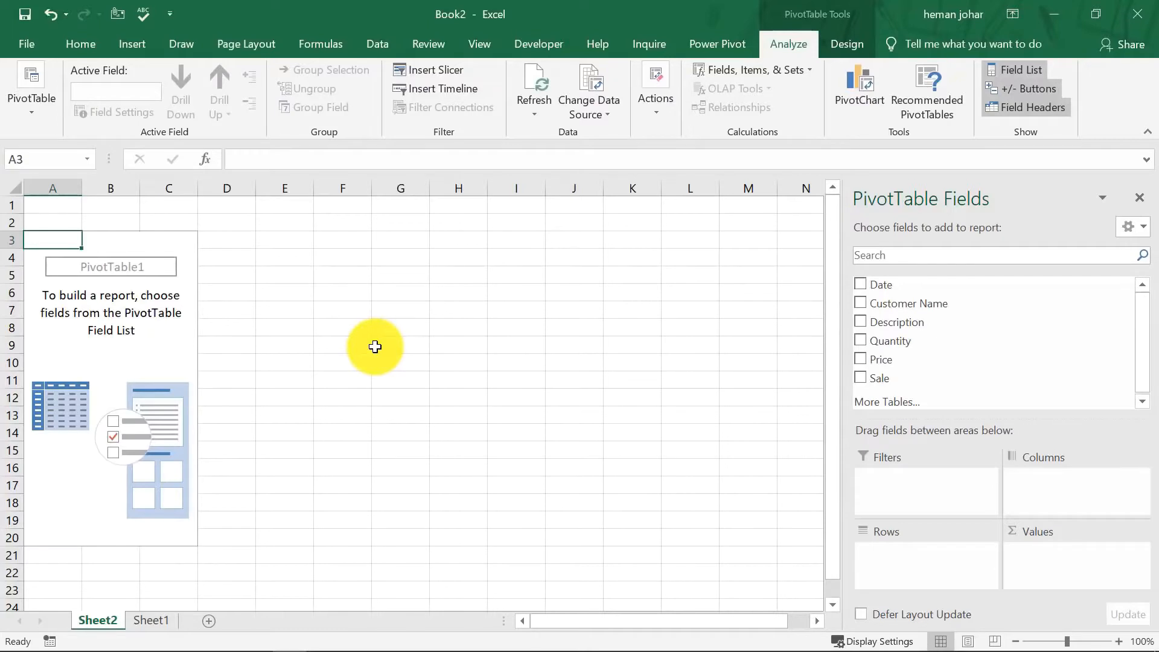
Add Customer Name to the PivotTable rows and Sale to its values.
{"action": "left_click", "coordinate": [860, 304]}
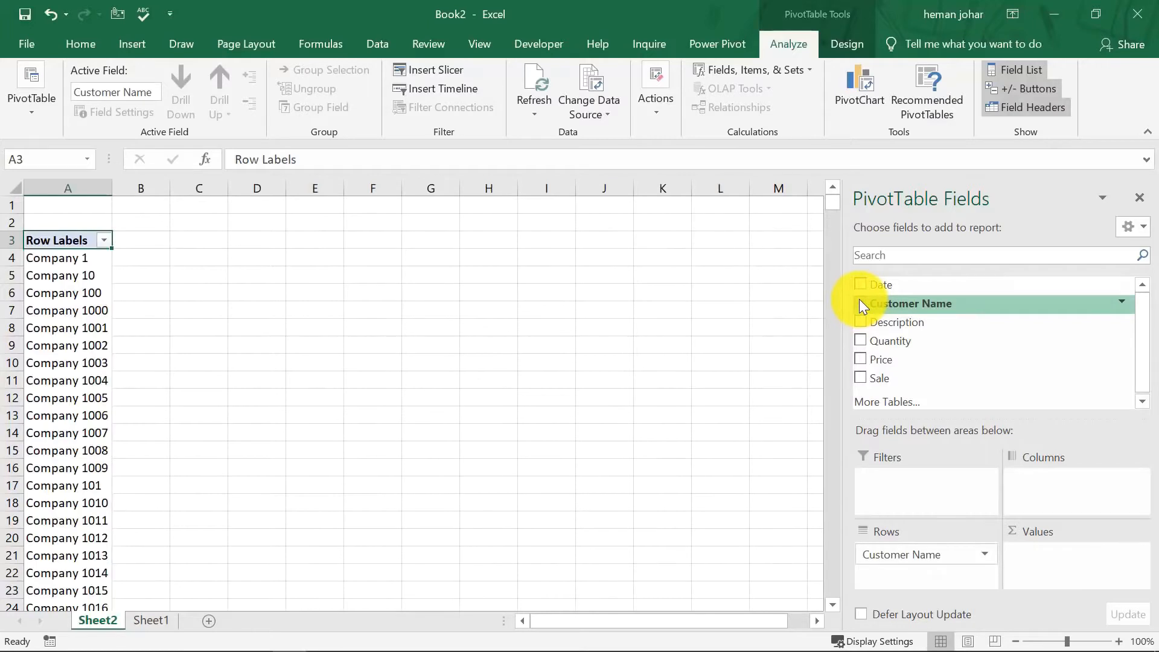
{"action": "left_click", "coordinate": [860, 378]}
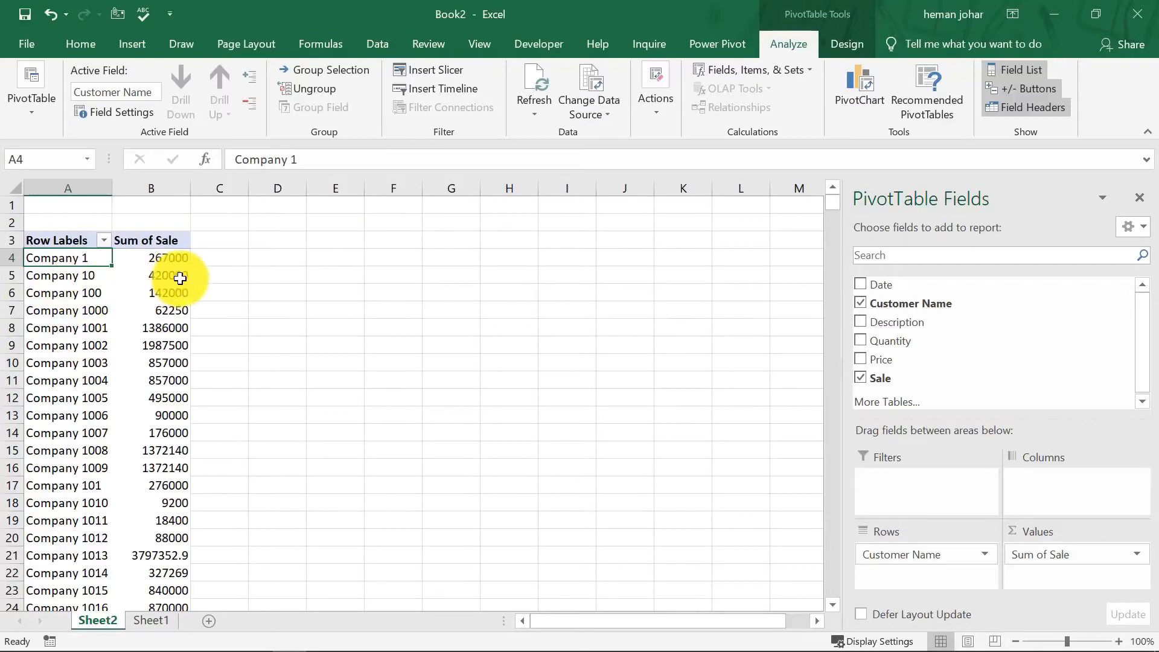
{"action": "mouse_move", "coordinate": [180, 278]}
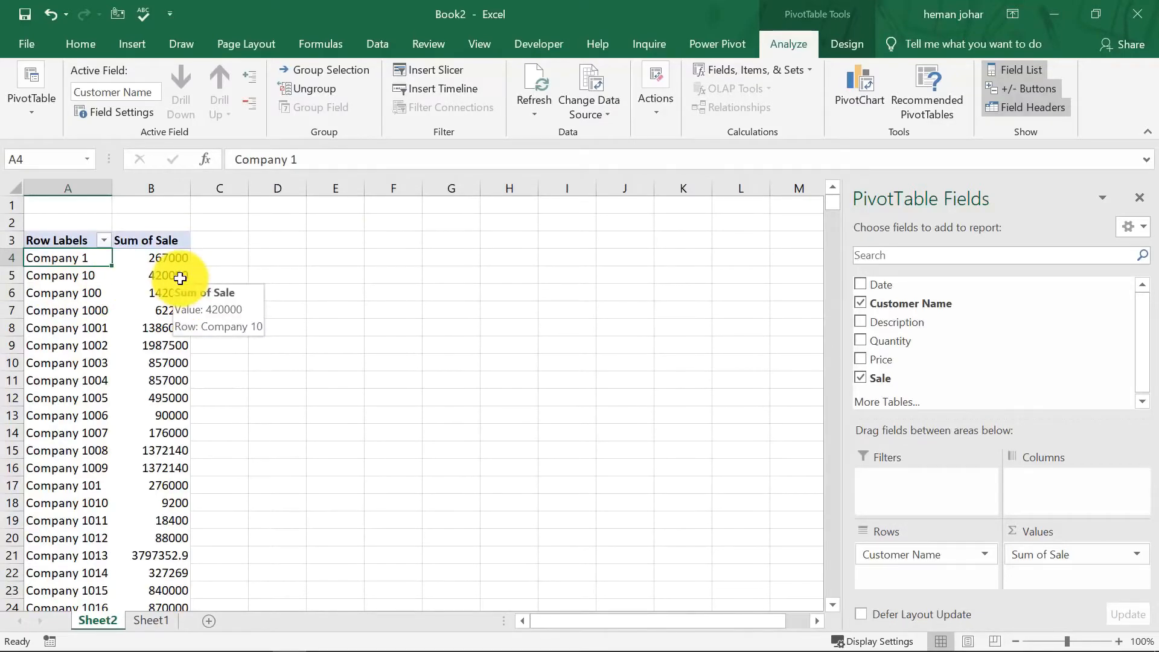
Add the Date field to the PivotTable rows above Customer Name.
{"action": "left_click_drag", "start_coordinate": [864, 286], "coordinate": [875, 546]}
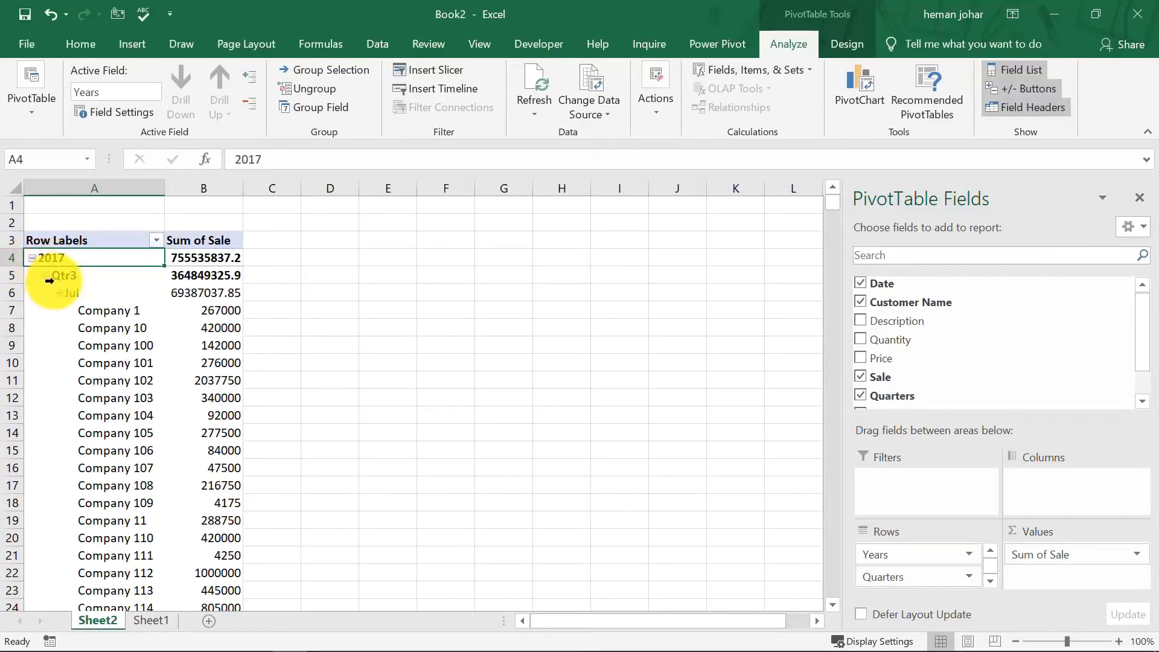
{"action": "scroll", "coordinate": [60, 291], "scroll_direction": "down", "scroll_amount": 6}
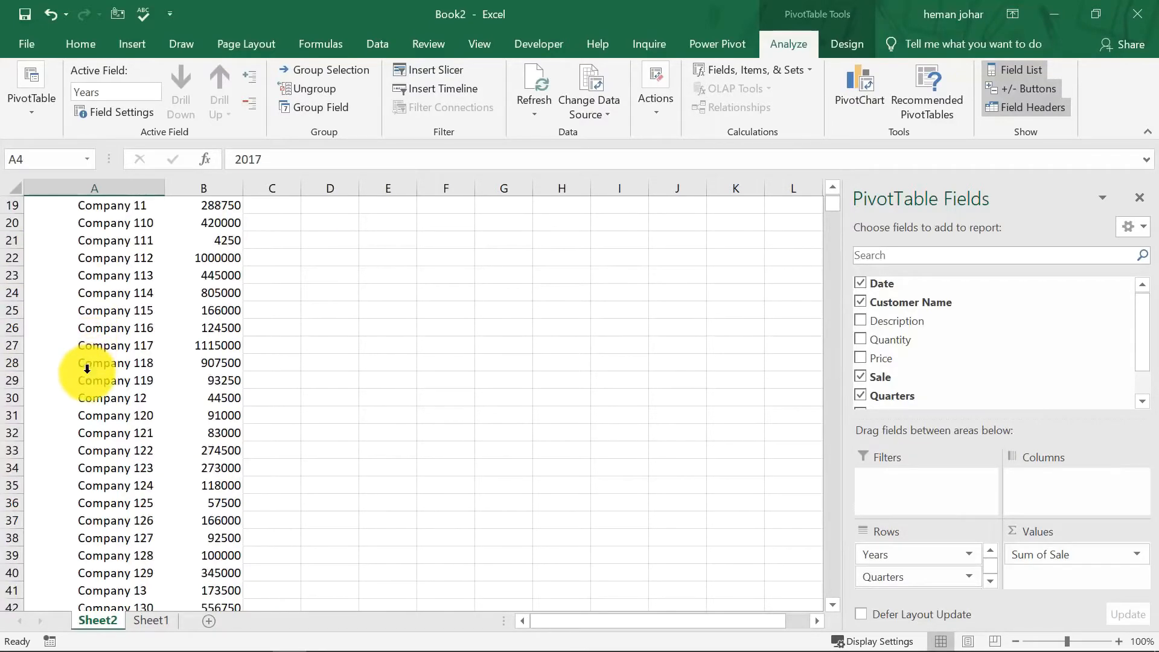
{"action": "scroll", "coordinate": [87, 369], "scroll_direction": "down", "scroll_amount": 15}
{"action": "scroll", "coordinate": [98, 380], "scroll_direction": "up", "scroll_amount": 20}
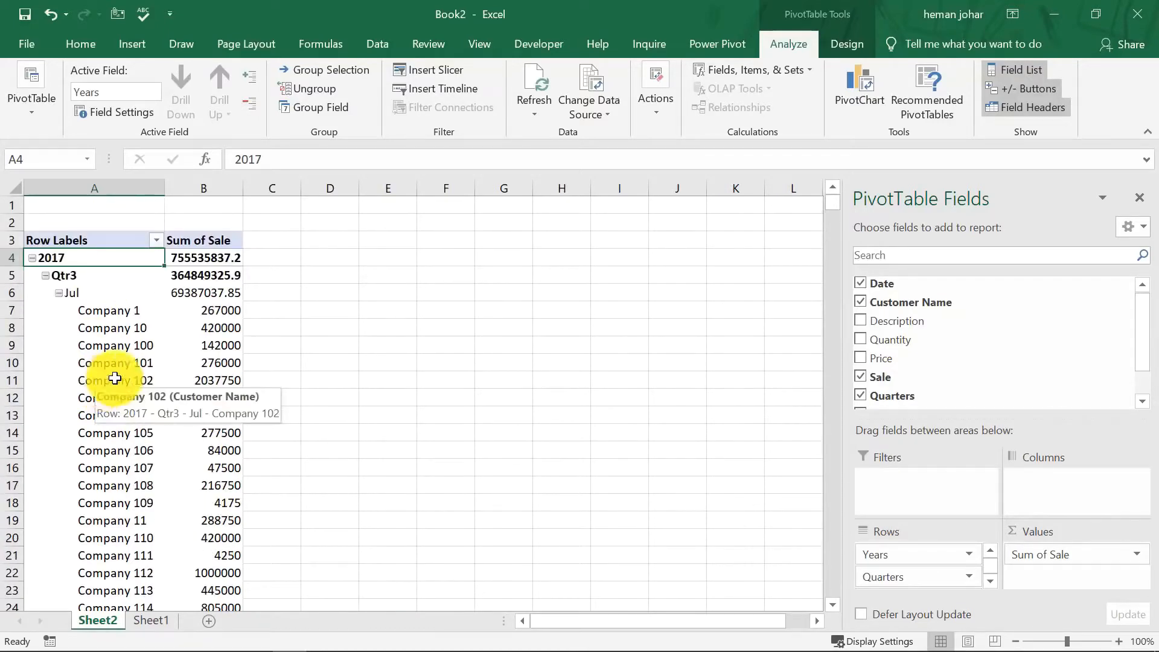
Ungroup the automatic year and quarter grouping of the Date rows.
{"action": "right_click", "coordinate": [35, 257]}
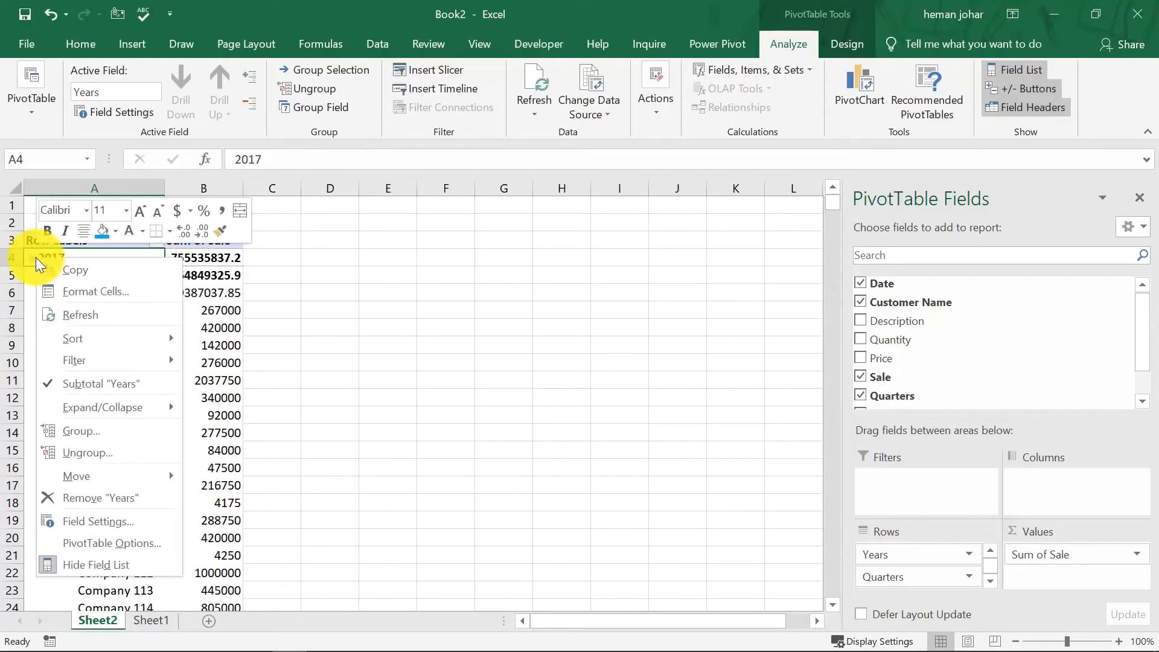
{"action": "key", "text": "Escape"}
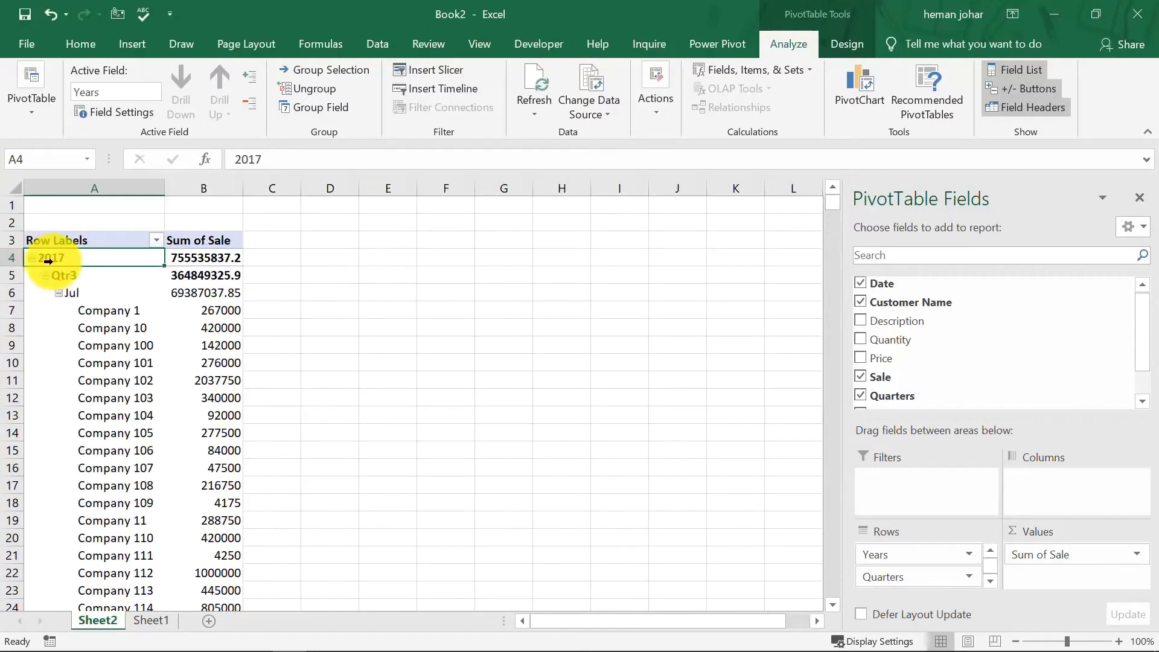
{"action": "right_click", "coordinate": [32, 256]}
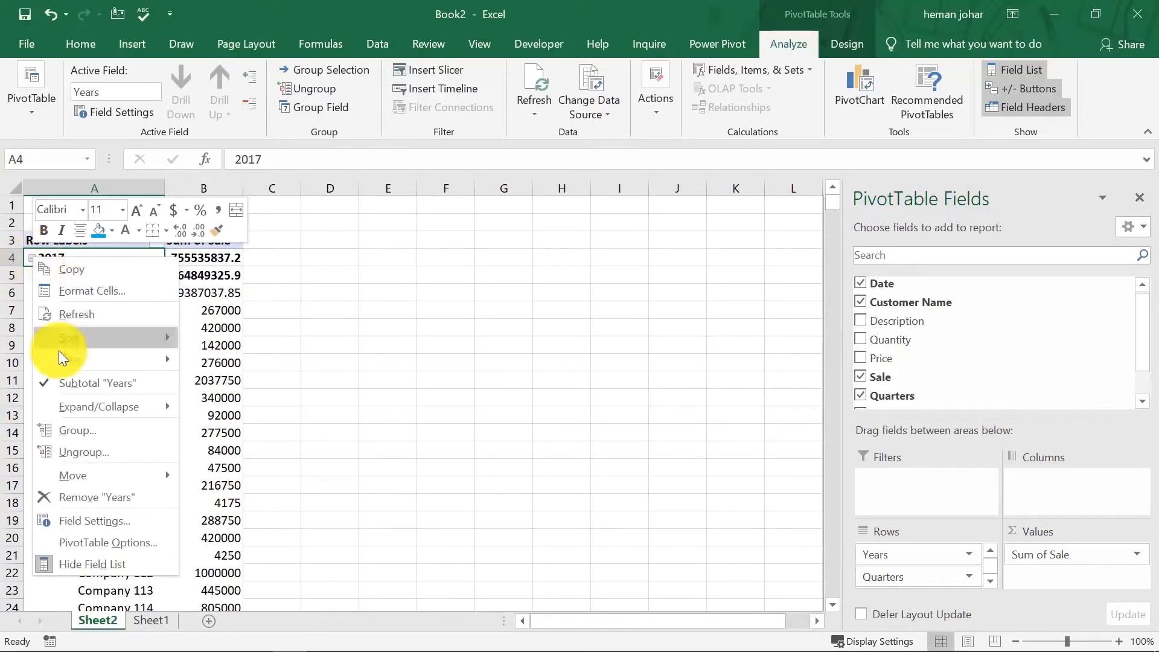
{"action": "left_click", "coordinate": [76, 454]}
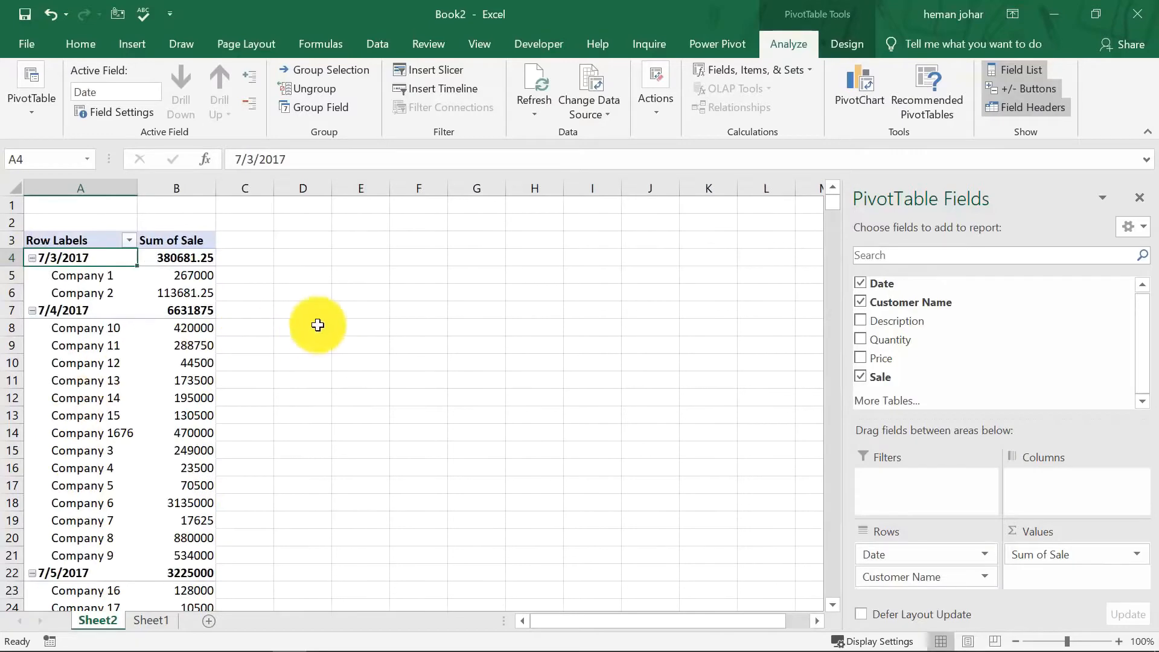
Examine the ungrouped daily date rows and their customer entries in the PivotTable.
{"action": "left_click", "coordinate": [323, 323]}
{"action": "key", "text": "Left"}
{"action": "key", "text": "Left"}
{"action": "key", "text": "Left"}
{"action": "key", "text": "Up"}
{"action": "key", "text": "Up"}
{"action": "key", "text": "Up"}
{"action": "key", "text": "Up"}
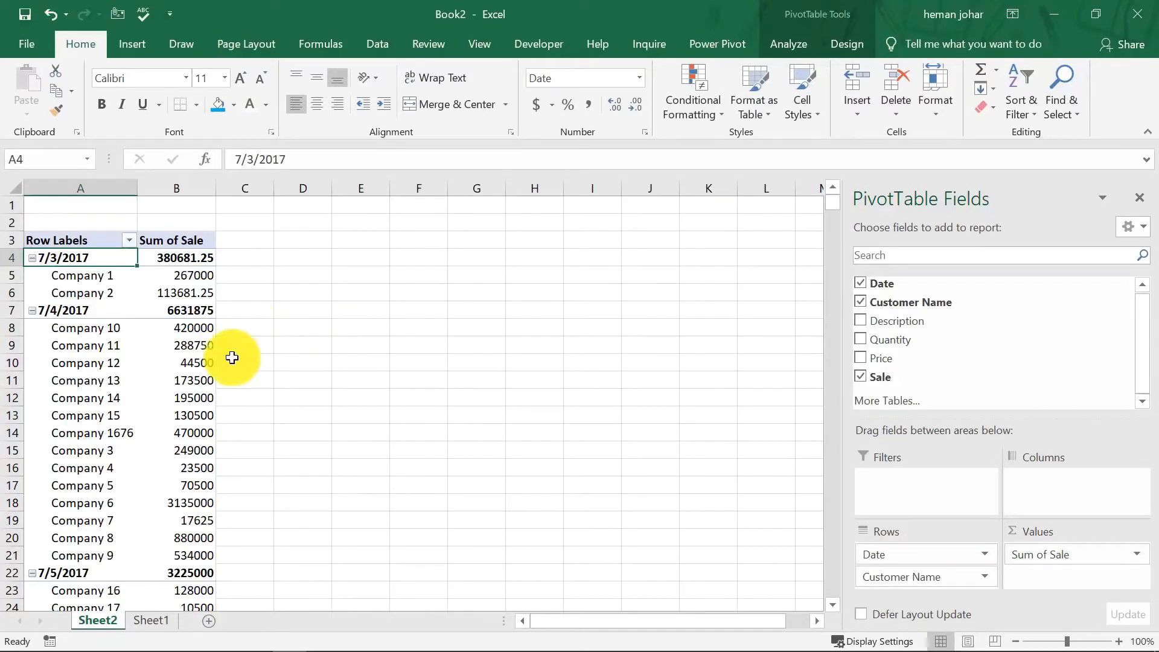
{"action": "scroll", "coordinate": [79, 370], "scroll_direction": "down", "scroll_amount": 3}
{"action": "scroll", "coordinate": [79, 371], "scroll_direction": "down", "scroll_amount": 7}
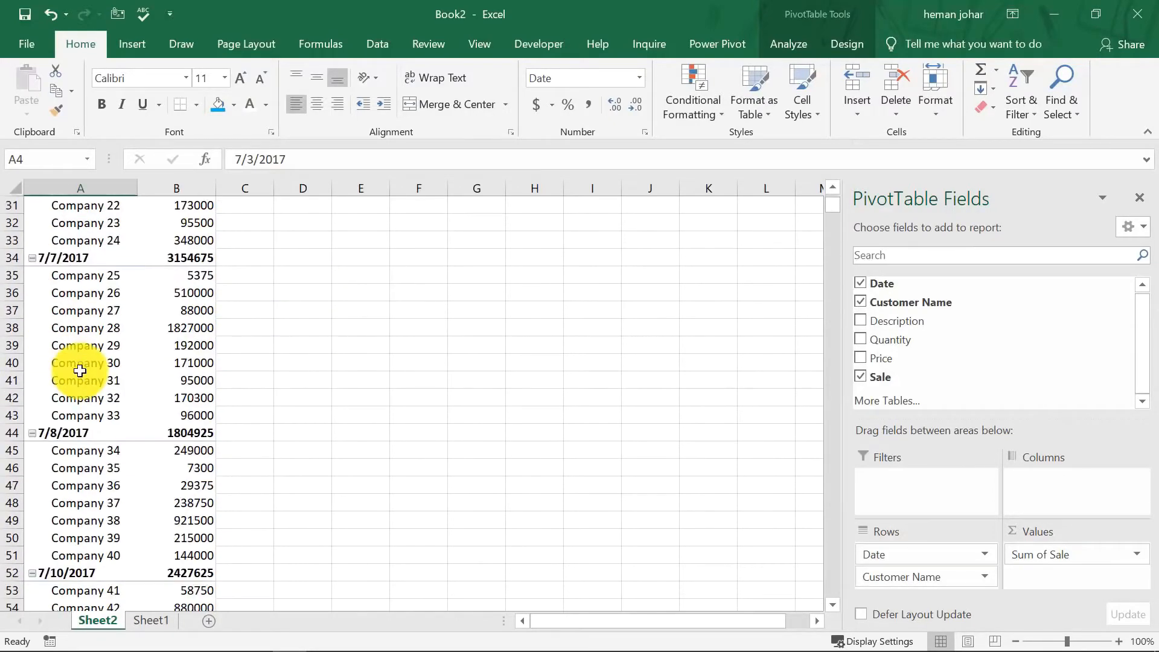
{"action": "scroll", "coordinate": [80, 371], "scroll_direction": "up", "scroll_amount": 10}
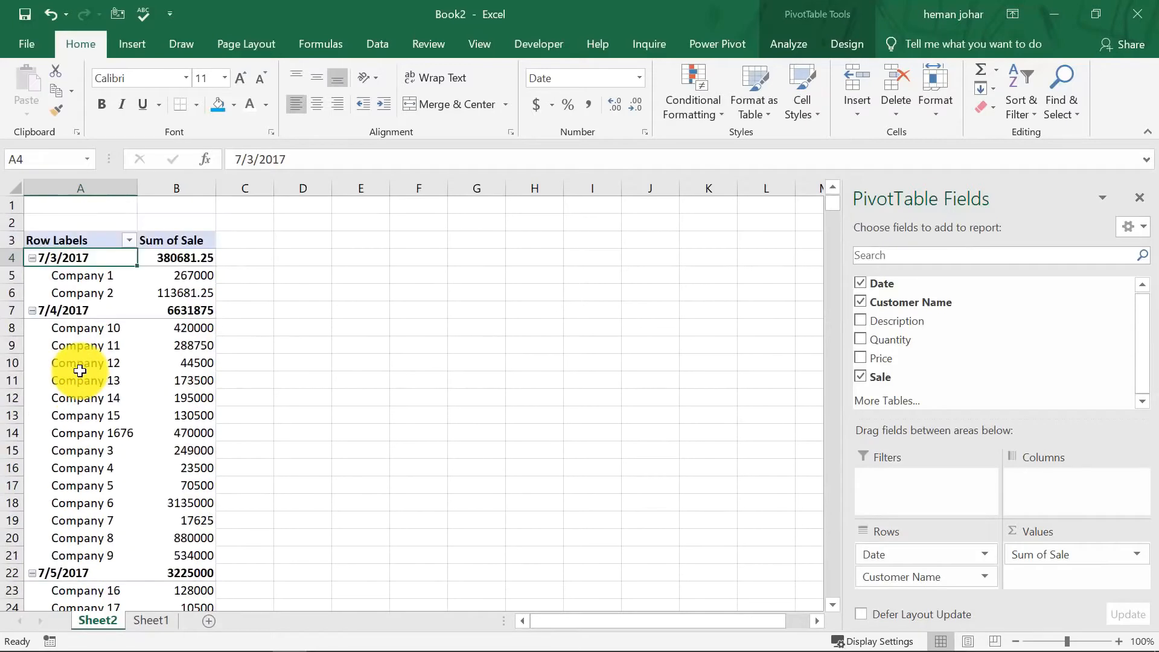
{"action": "right_click", "coordinate": [28, 258]}
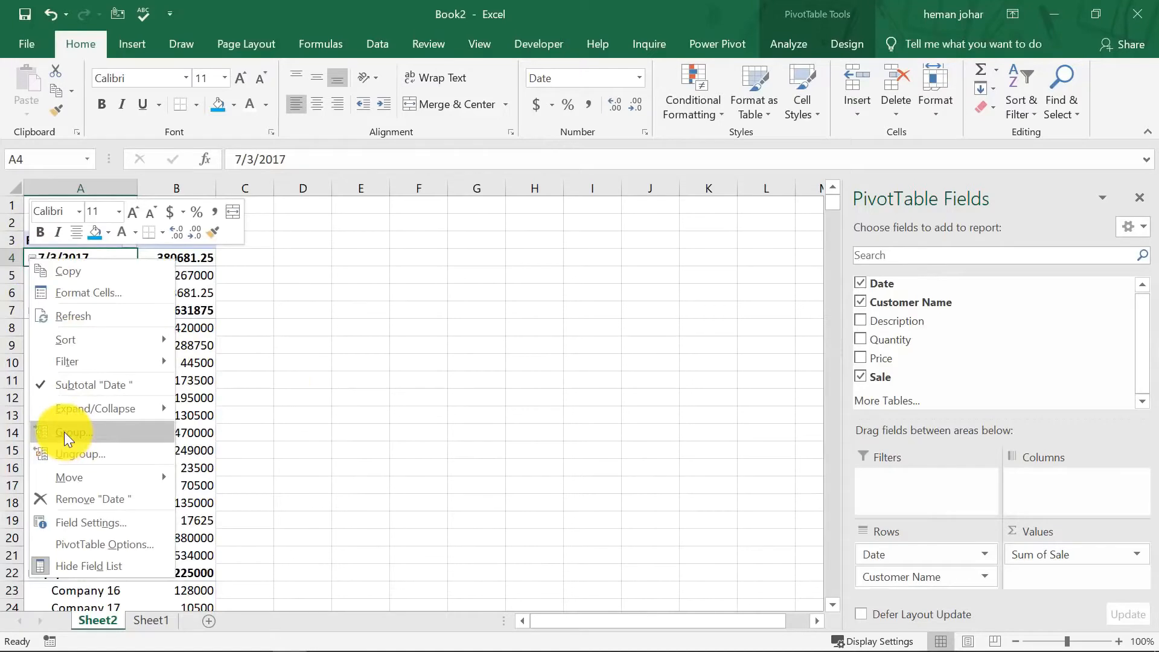
{"action": "key", "text": "Escape"}
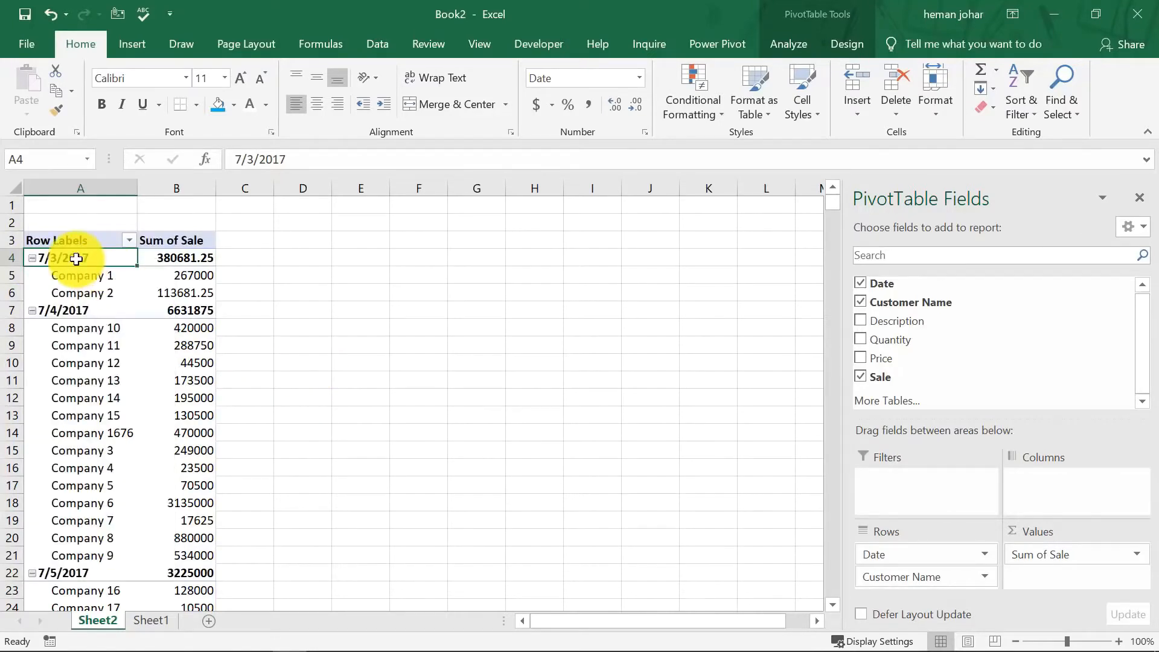
Group the Date rows by Months and Years.
{"action": "right_click", "coordinate": [36, 259]}
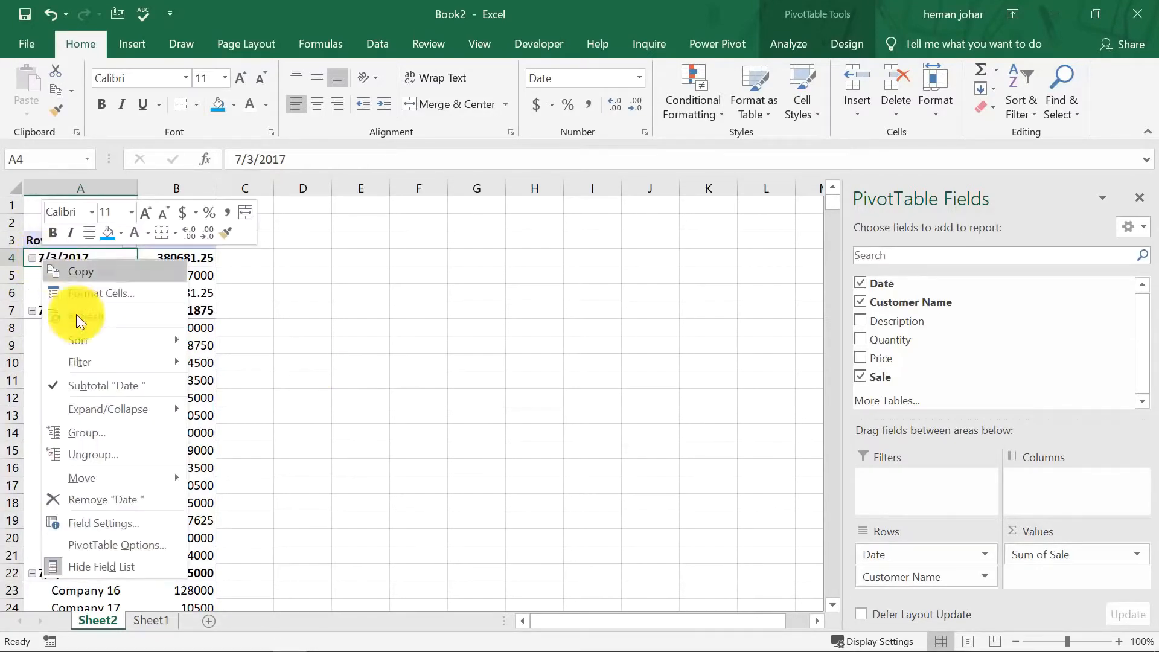
{"action": "left_click", "coordinate": [83, 435]}
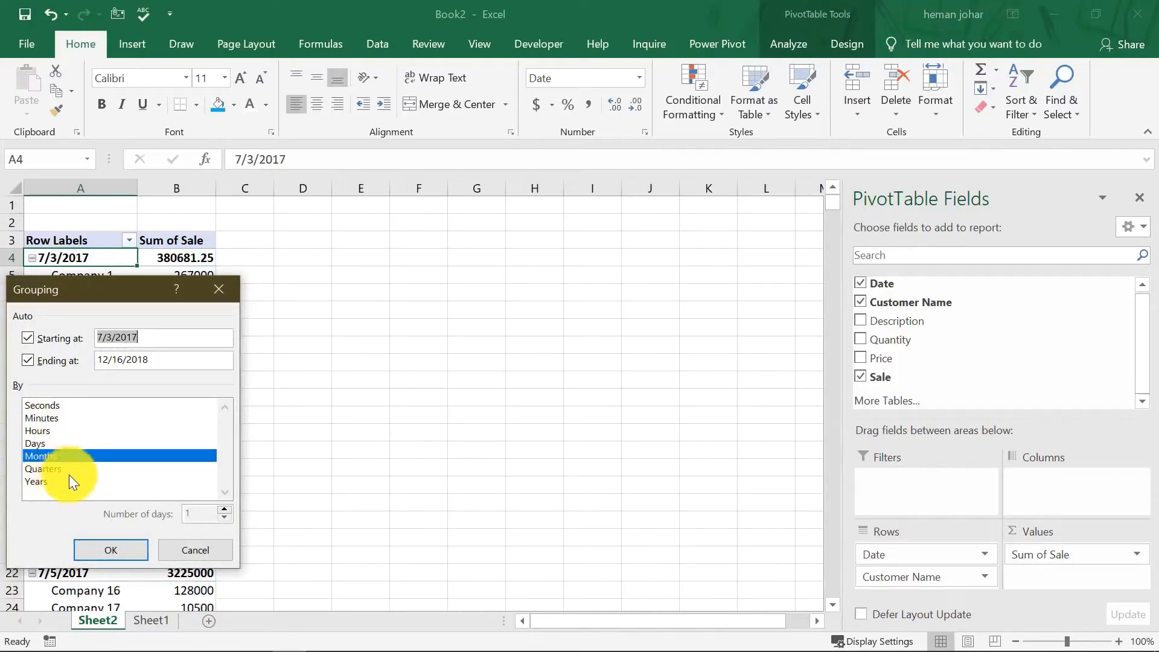
{"action": "left_click", "coordinate": [42, 483]}
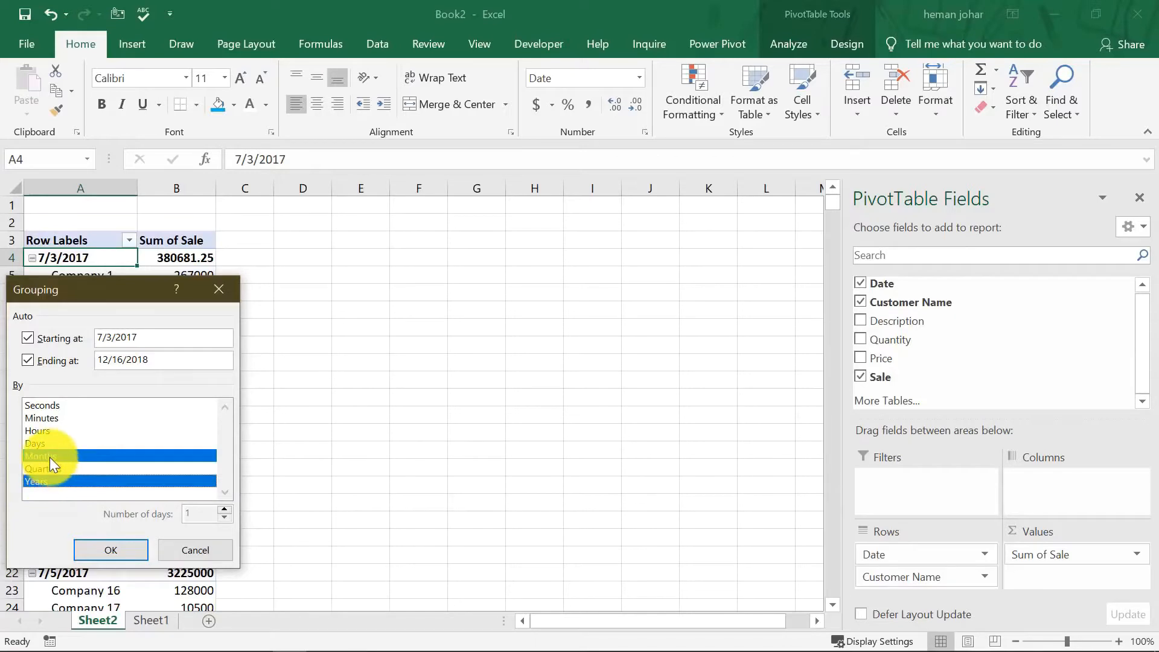
{"action": "left_click", "coordinate": [103, 547]}
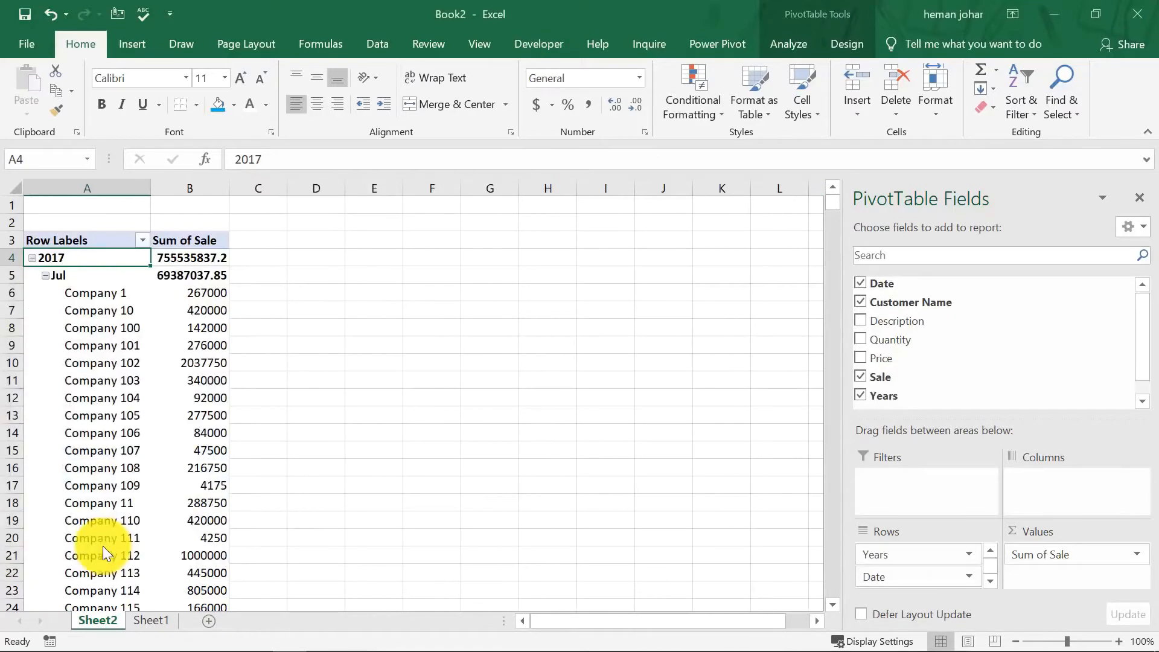
Collapse the 2017 year group while keeping 2018 expanded.
{"action": "left_click", "coordinate": [314, 412]}
{"action": "left_click", "coordinate": [98, 311]}
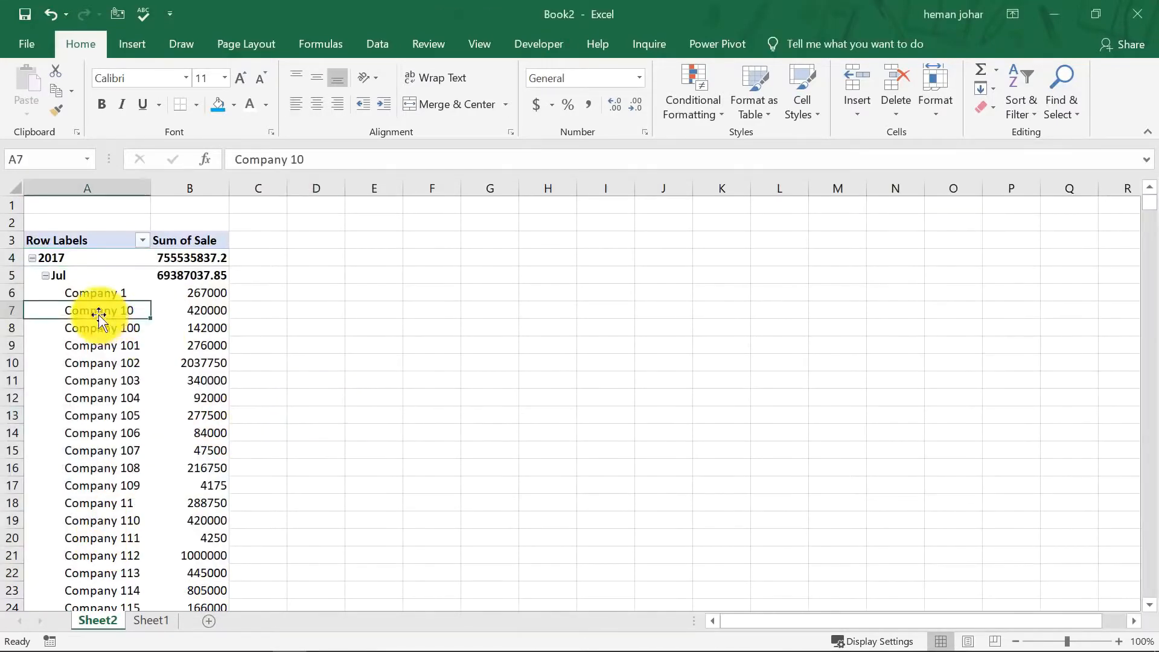
{"action": "left_click", "coordinate": [35, 258]}
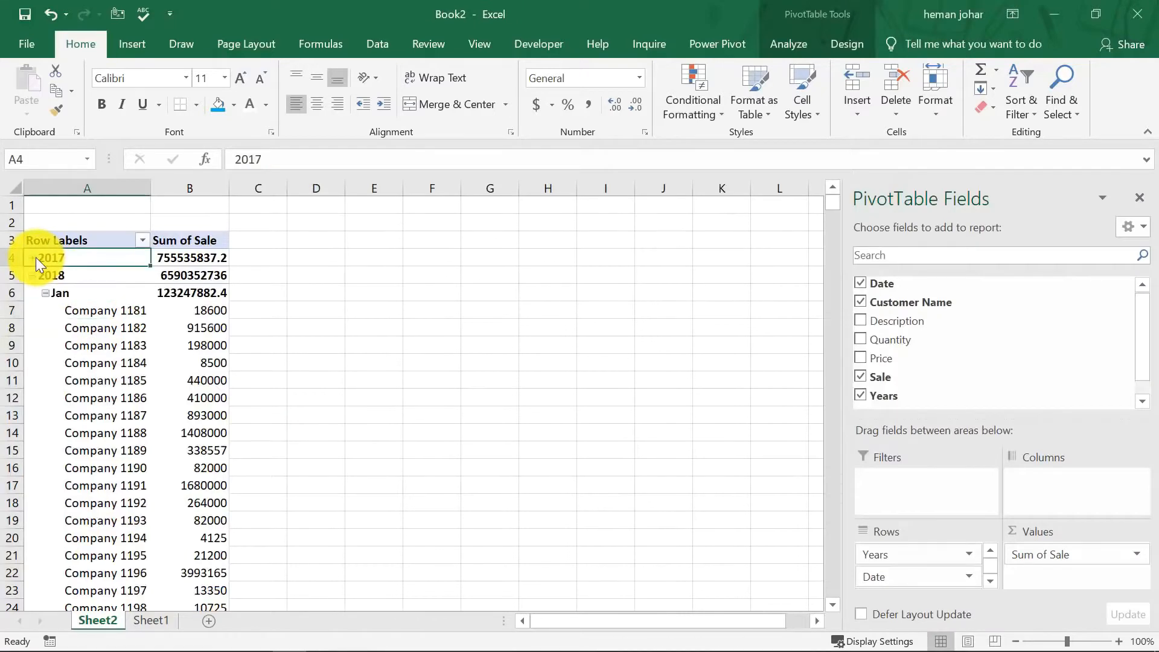
{"action": "left_click", "coordinate": [34, 275]}
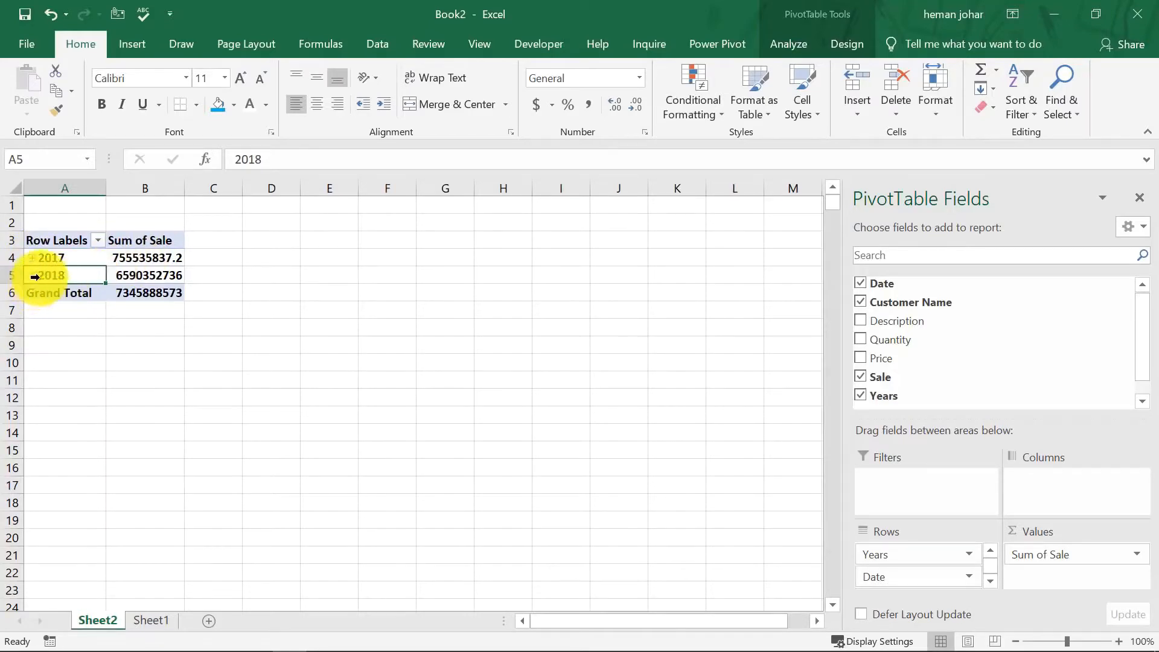
{"action": "left_click", "coordinate": [33, 275]}
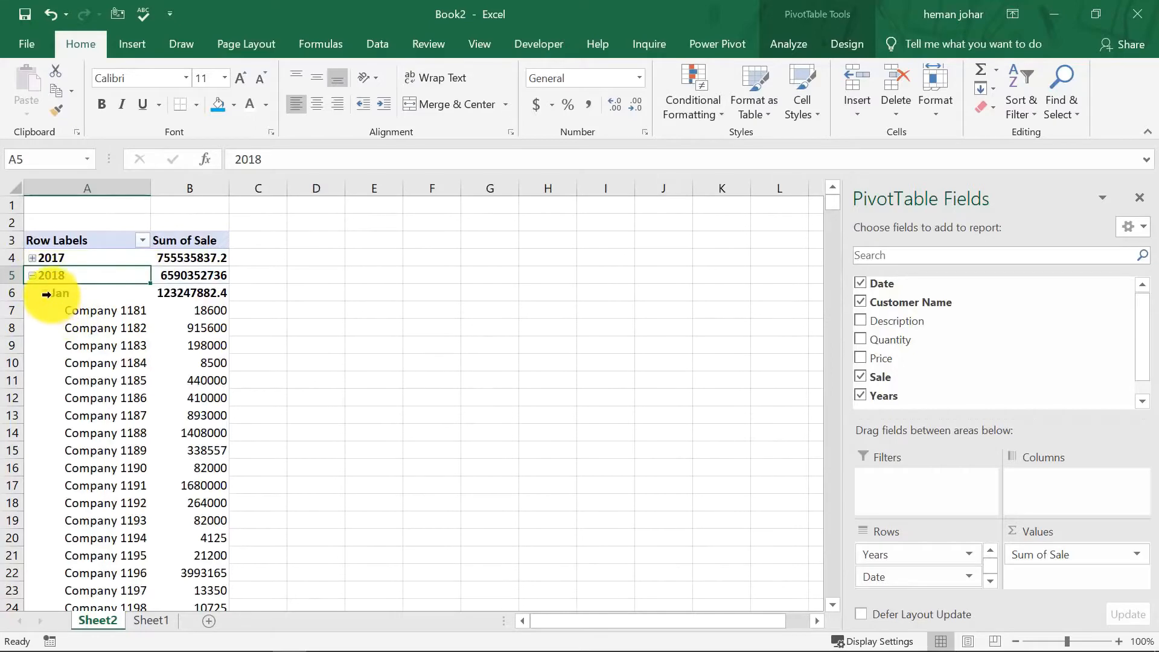
{"action": "scroll", "coordinate": [66, 314], "scroll_direction": "down", "scroll_amount": 13}
{"action": "scroll", "coordinate": [86, 346], "scroll_direction": "up", "scroll_amount": 13}
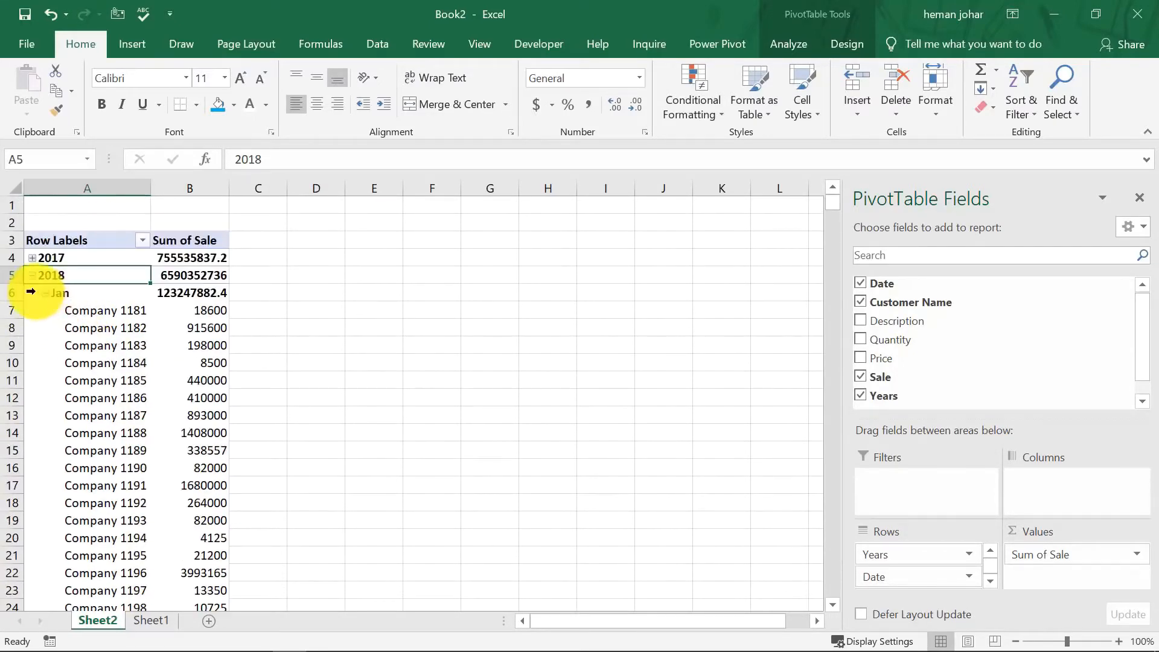
Ungroup the month and year grouping of the Date rows.
{"action": "right_click", "coordinate": [49, 297]}
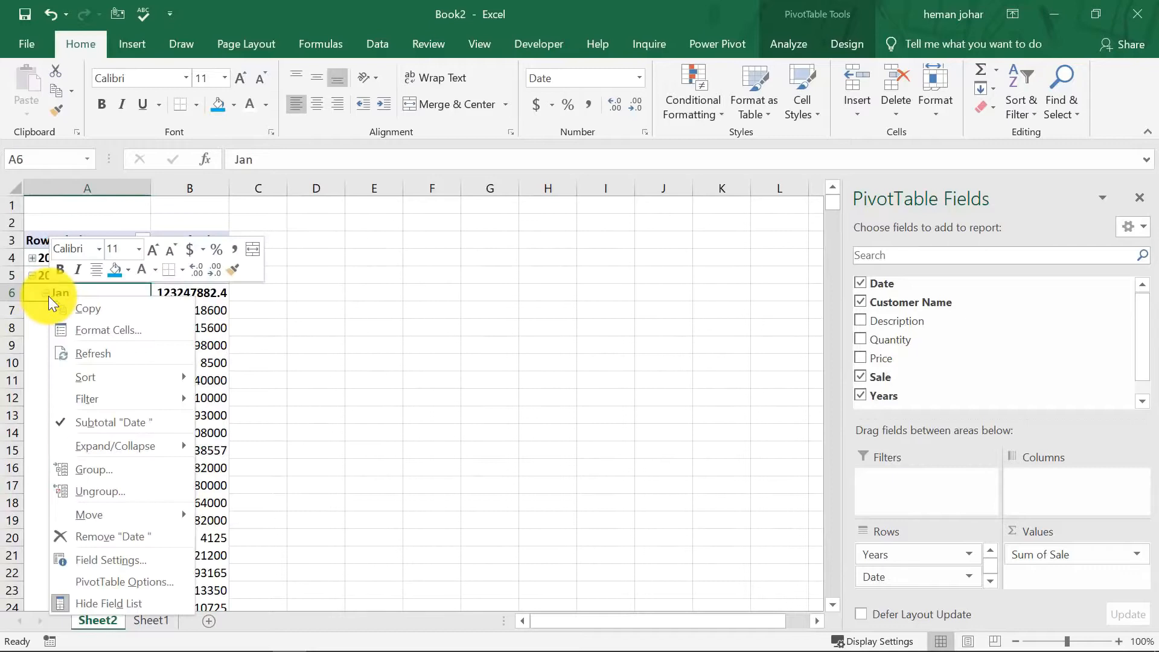
{"action": "left_click", "coordinate": [93, 491]}
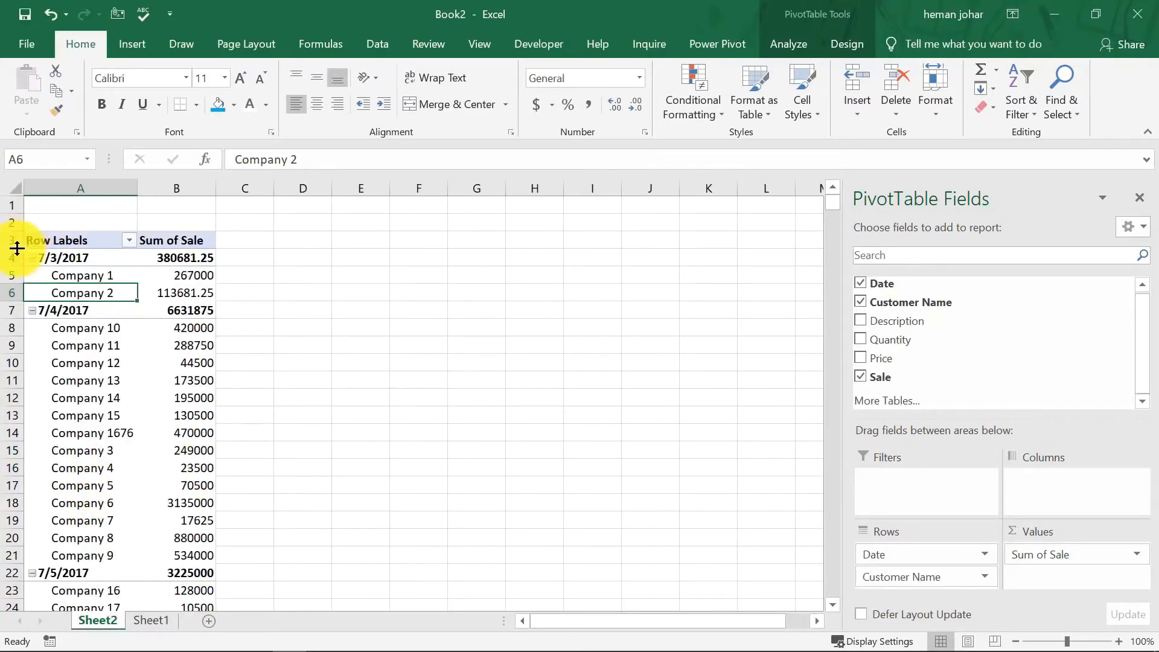
Group the Date rows by Days and Years.
{"action": "right_click", "coordinate": [36, 258]}
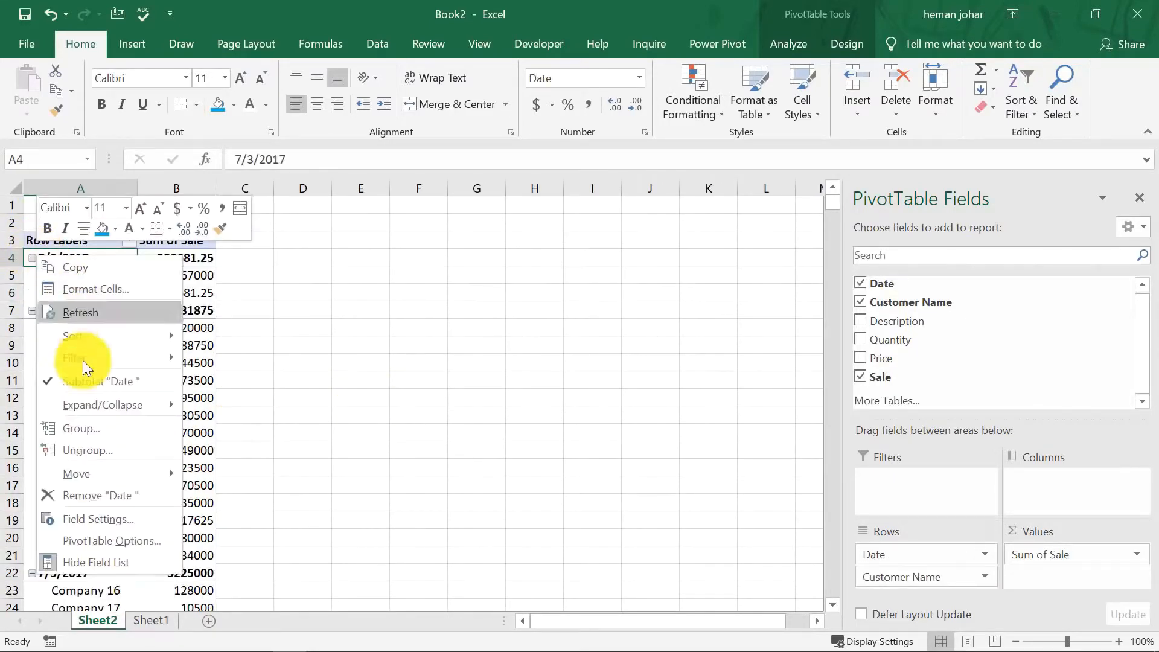
{"action": "left_click", "coordinate": [78, 426]}
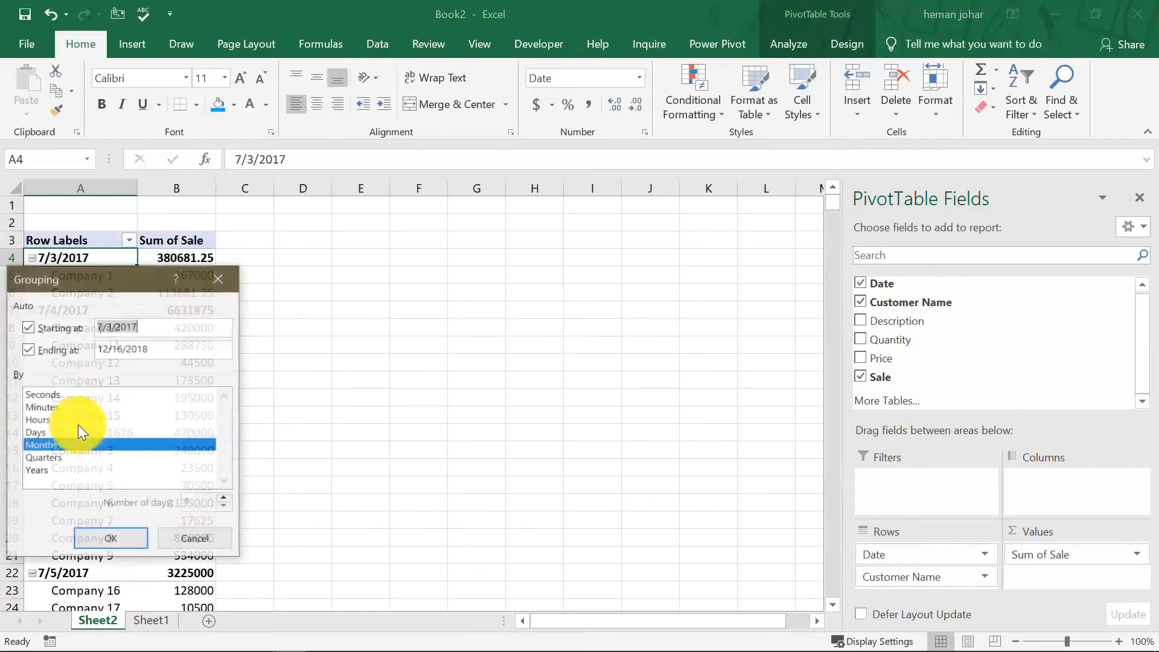
{"action": "left_click", "coordinate": [45, 460]}
{"action": "left_click", "coordinate": [42, 469]}
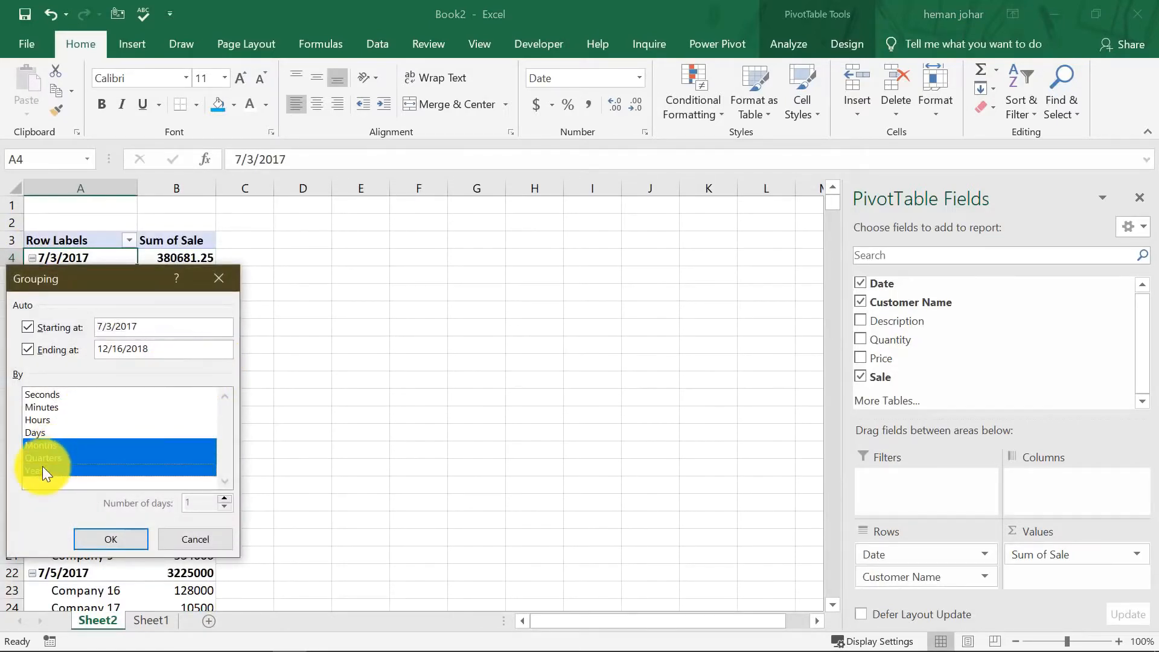
{"action": "left_click", "coordinate": [45, 458]}
{"action": "left_click", "coordinate": [46, 446]}
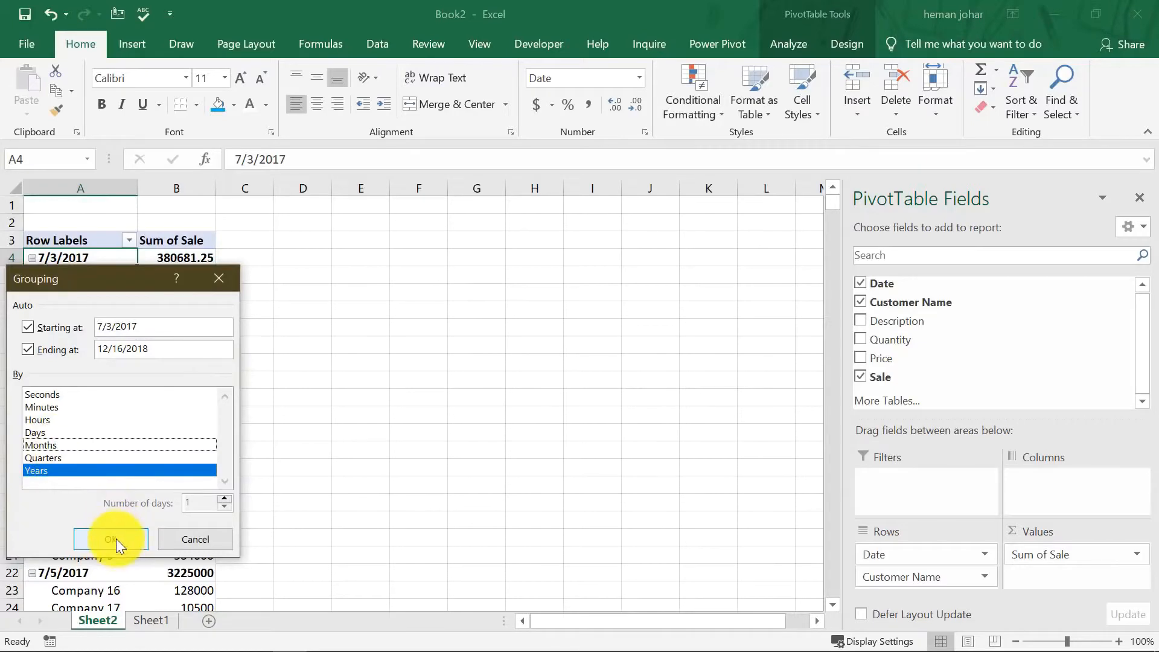
{"action": "left_click", "coordinate": [46, 432]}
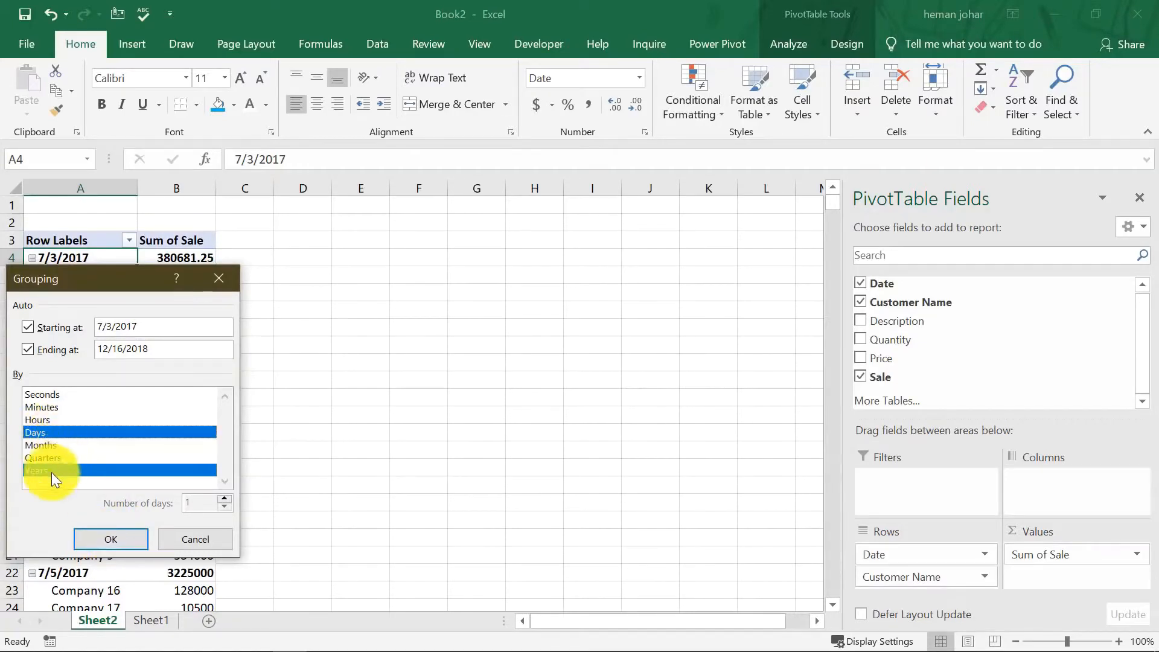
{"action": "left_click", "coordinate": [110, 539]}
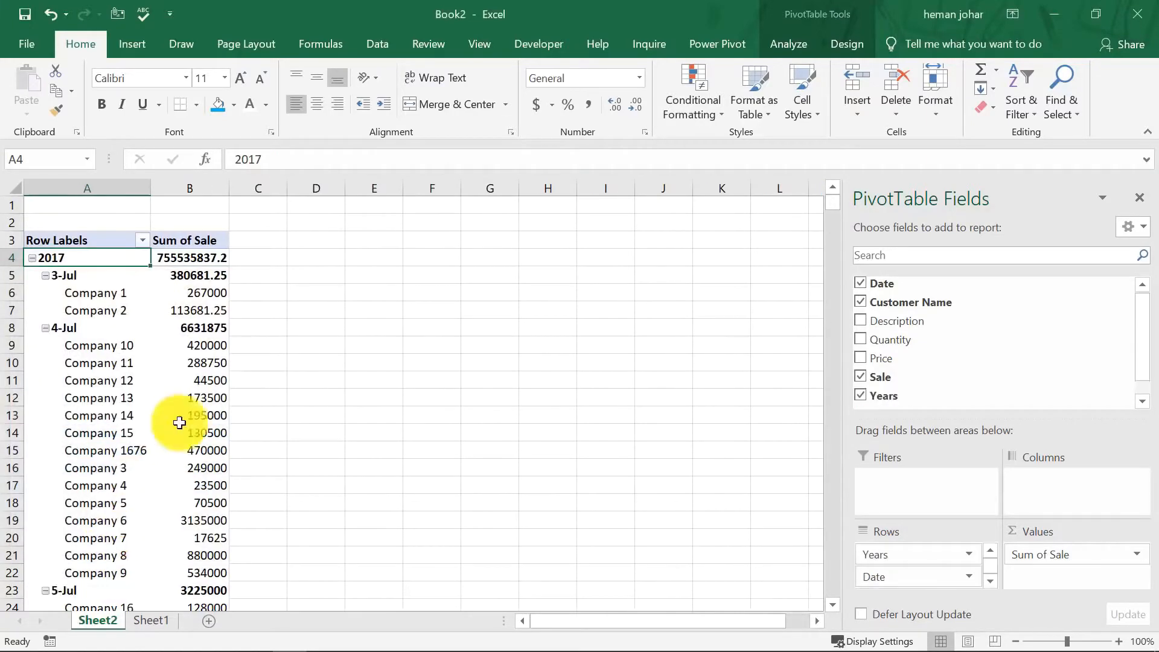
{"action": "left_click", "coordinate": [326, 378]}
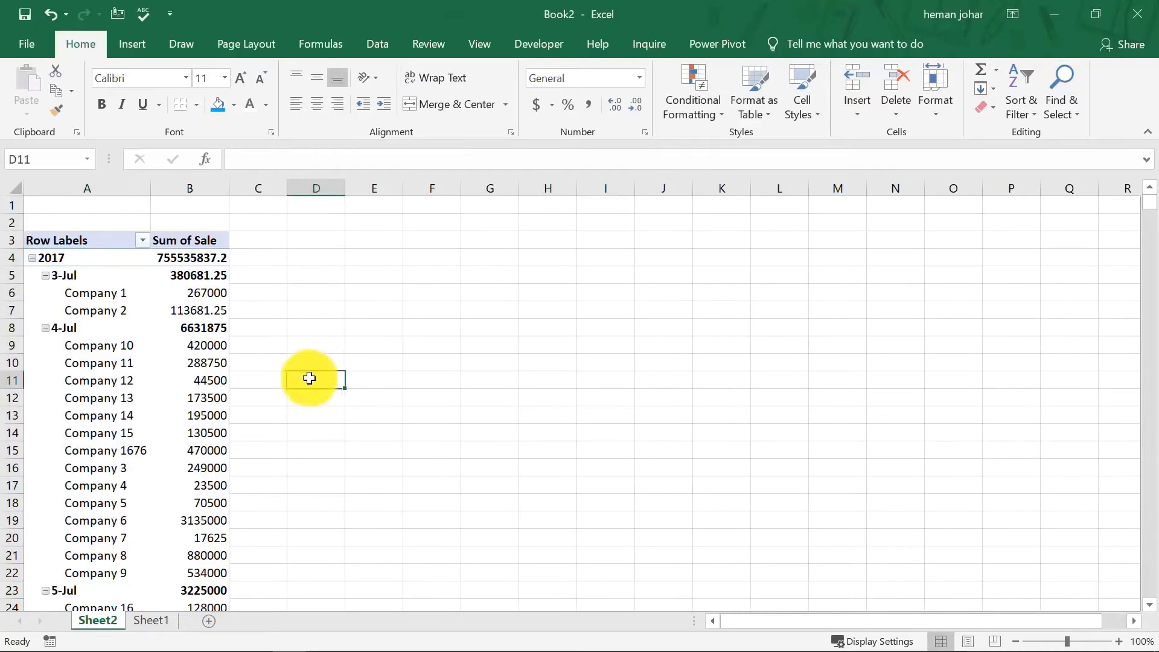
{"action": "scroll", "coordinate": [148, 309], "scroll_direction": "down", "scroll_amount": 6}
{"action": "scroll", "coordinate": [170, 331], "scroll_direction": "down", "scroll_amount": 6}
{"action": "scroll", "coordinate": [172, 332], "scroll_direction": "up", "scroll_amount": 12}
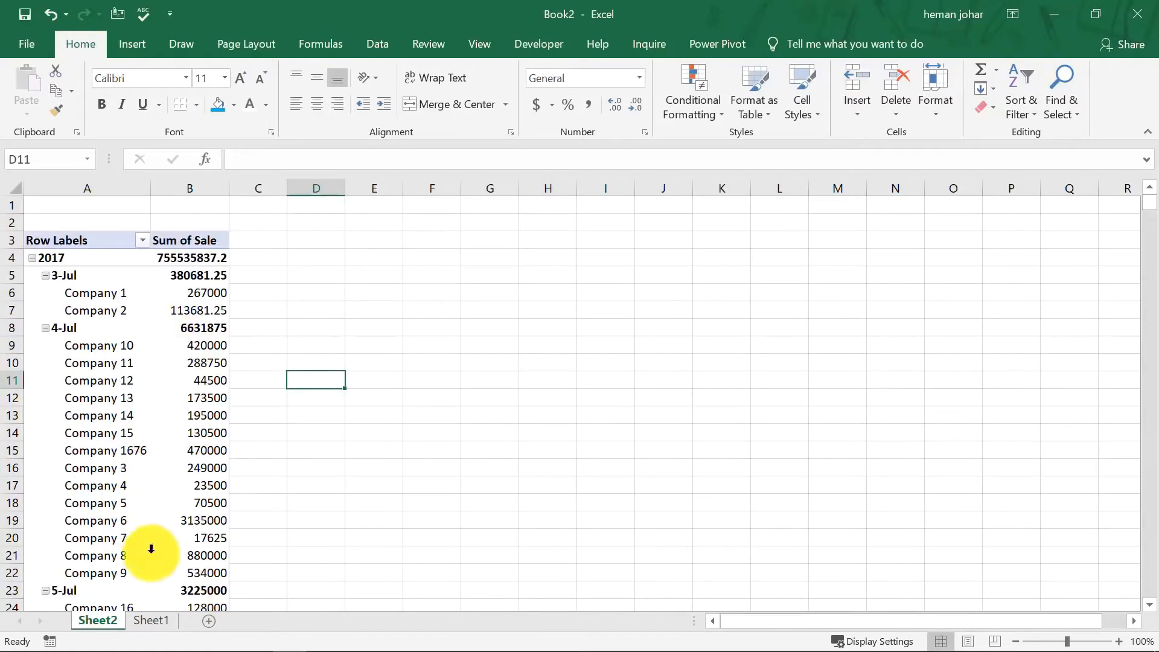
Insert a new PivotTable from the sales data table on a new worksheet.
{"action": "left_click", "coordinate": [152, 620]}
{"action": "left_click", "coordinate": [268, 410]}
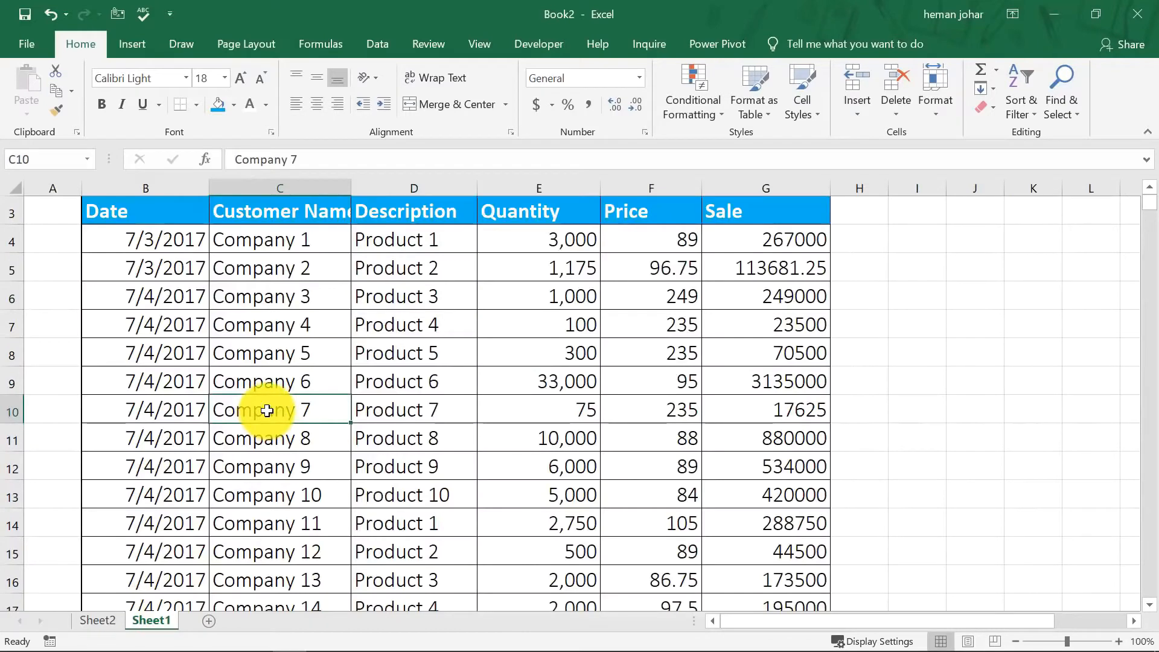
{"action": "key", "text": "alt+n"}
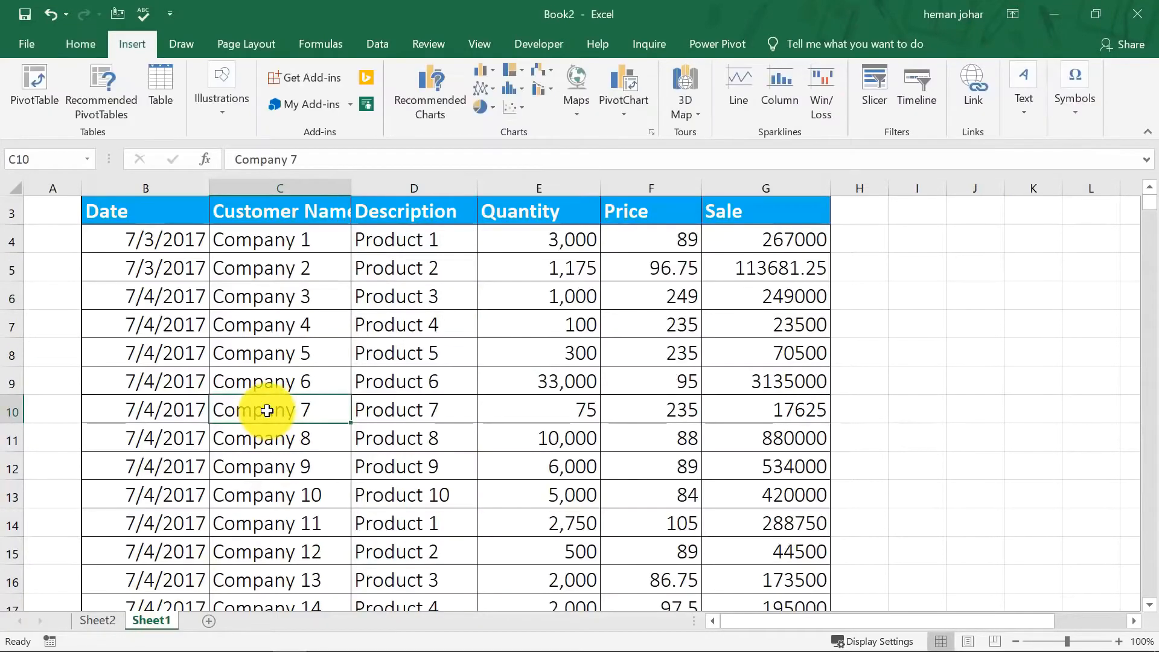
{"action": "key", "text": "v"}
{"action": "key", "text": "Return"}
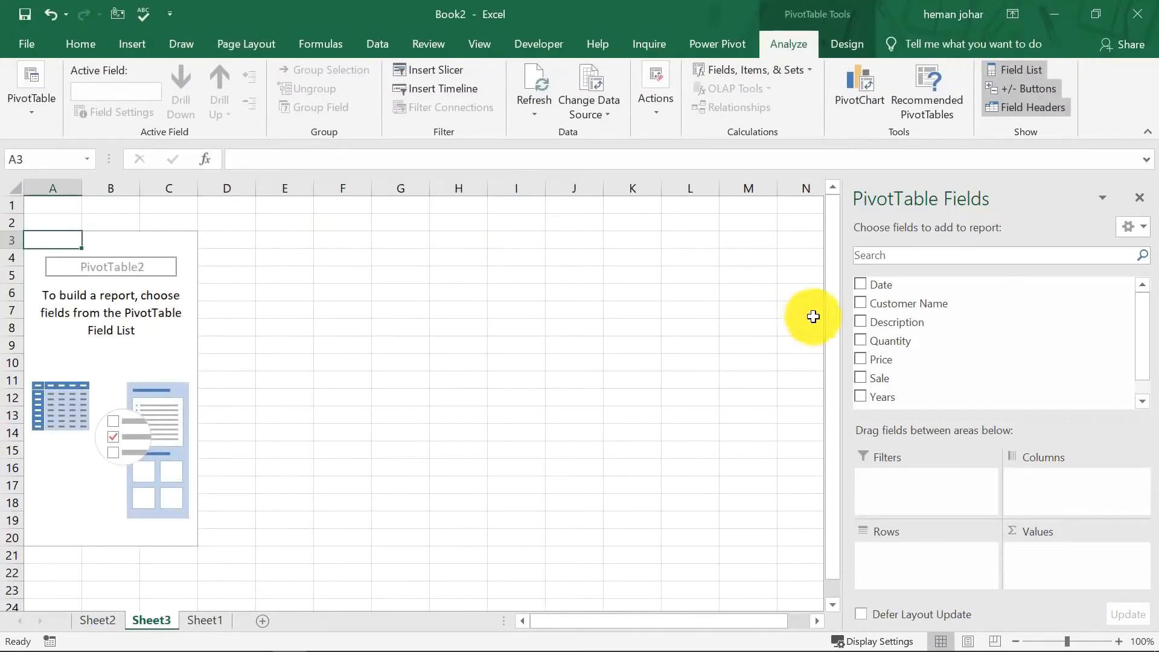
Add Description as row labels and Quantity as summed values to the new PivotTable.
{"action": "left_click", "coordinate": [861, 323]}
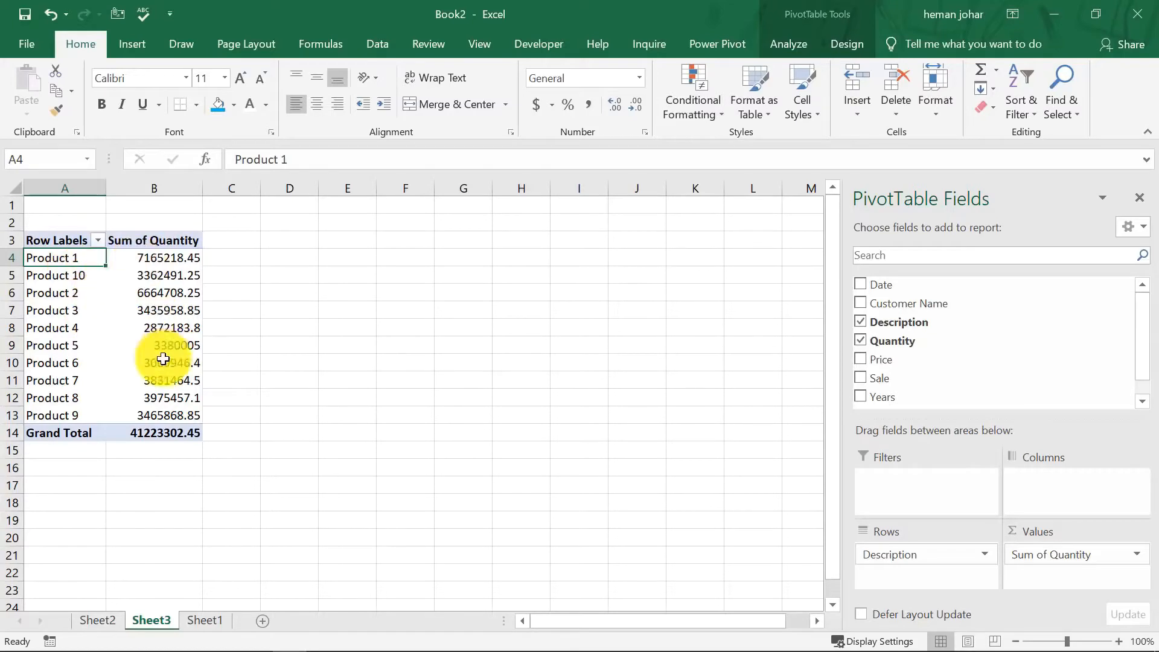
{"action": "mouse_move", "coordinate": [162, 281]}
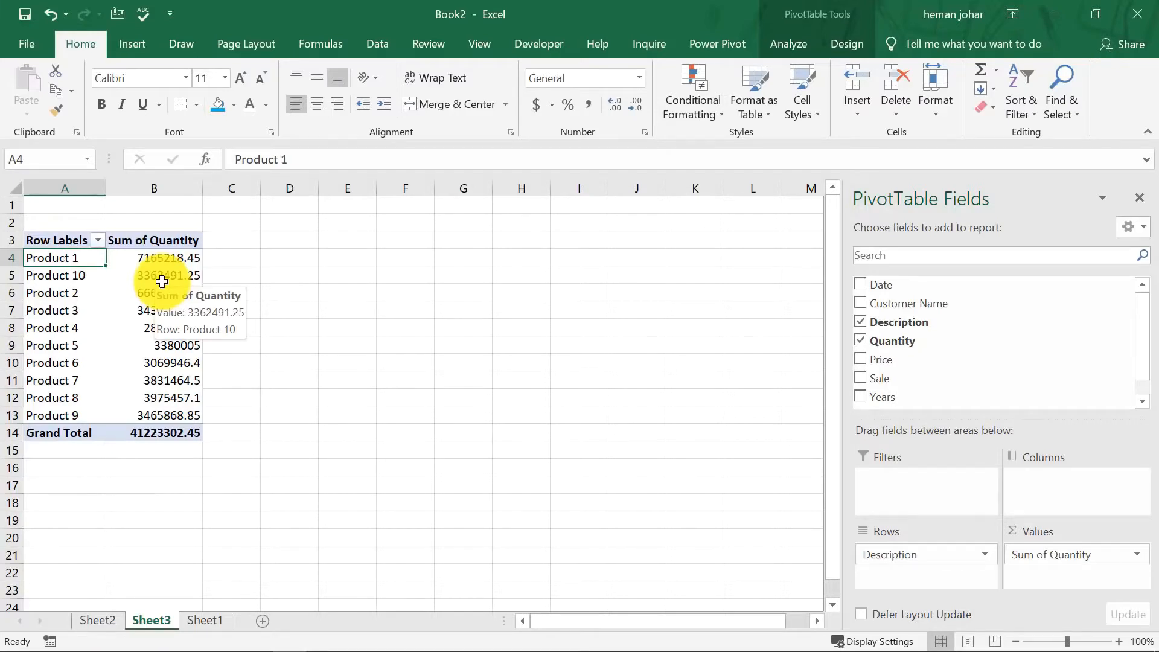
Show the Sum of Quantity values as % of Grand Total.
{"action": "left_click", "coordinate": [165, 254]}
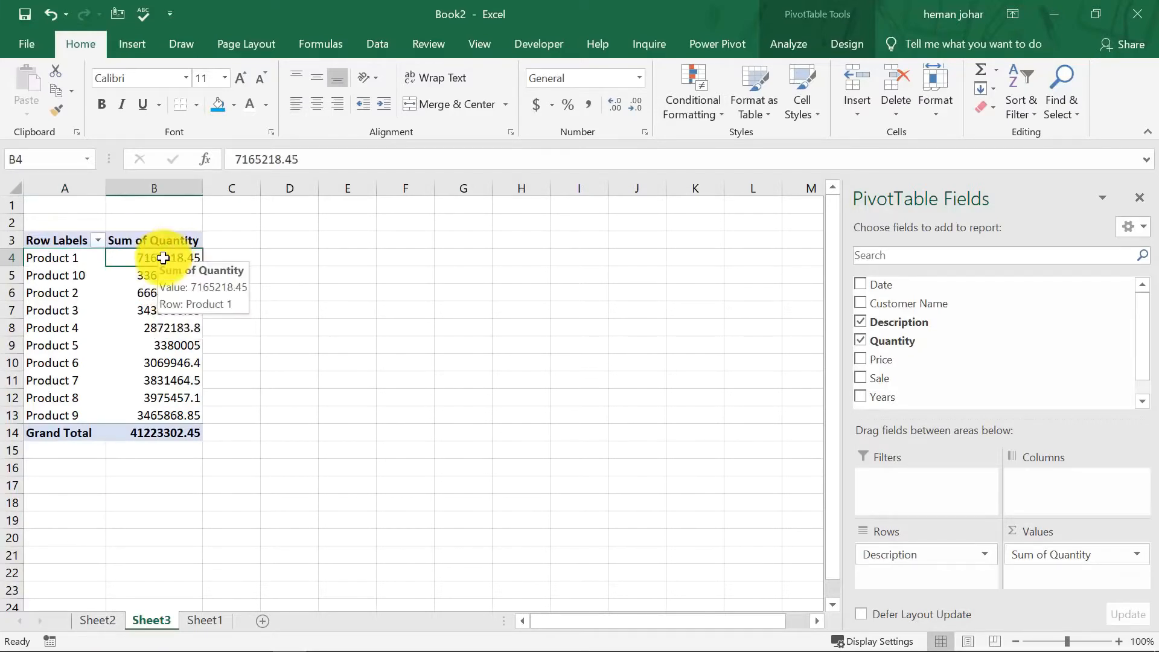
{"action": "right_click", "coordinate": [162, 258]}
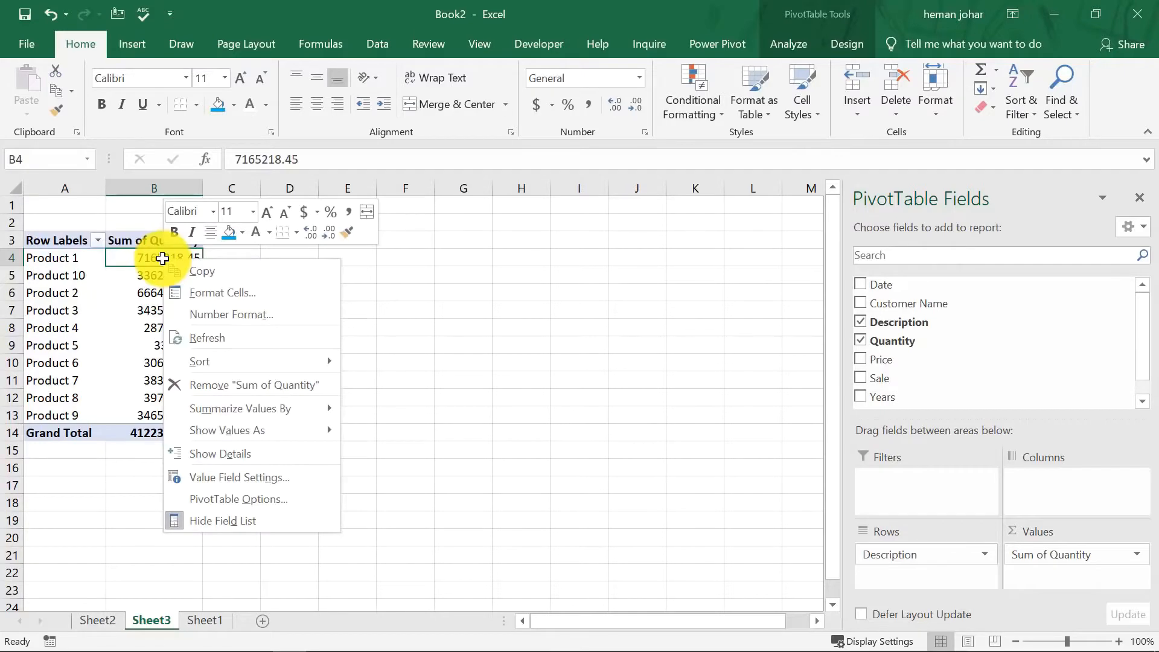
{"action": "mouse_move", "coordinate": [248, 432]}
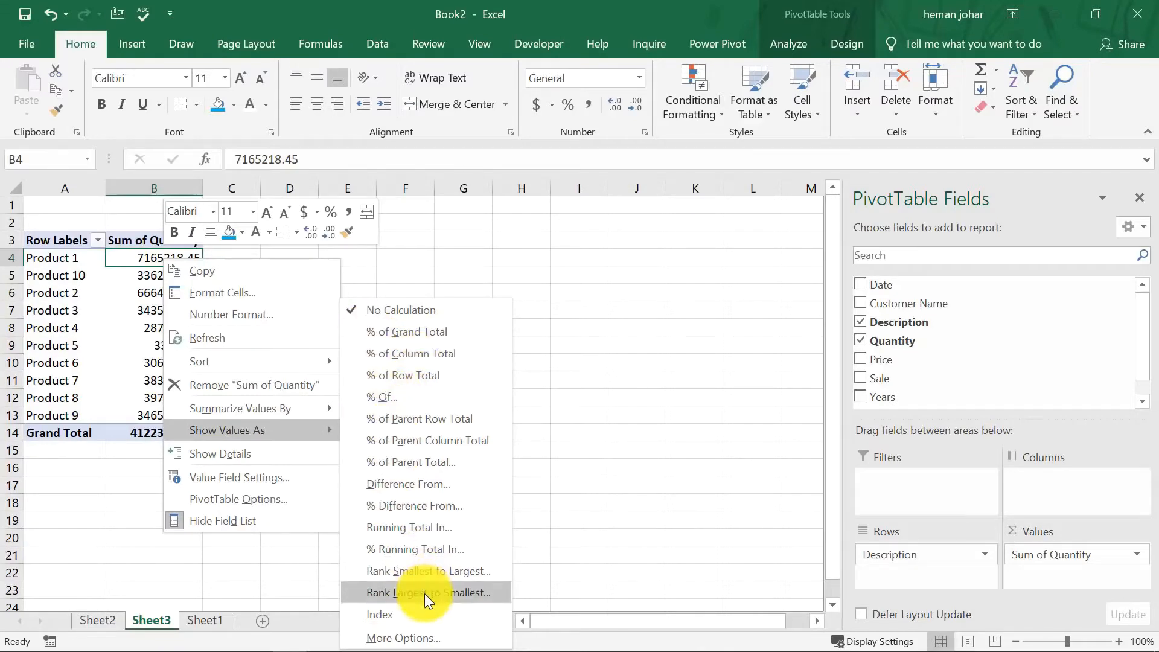
{"action": "left_click", "coordinate": [411, 331]}
{"action": "left_click", "coordinate": [273, 299]}
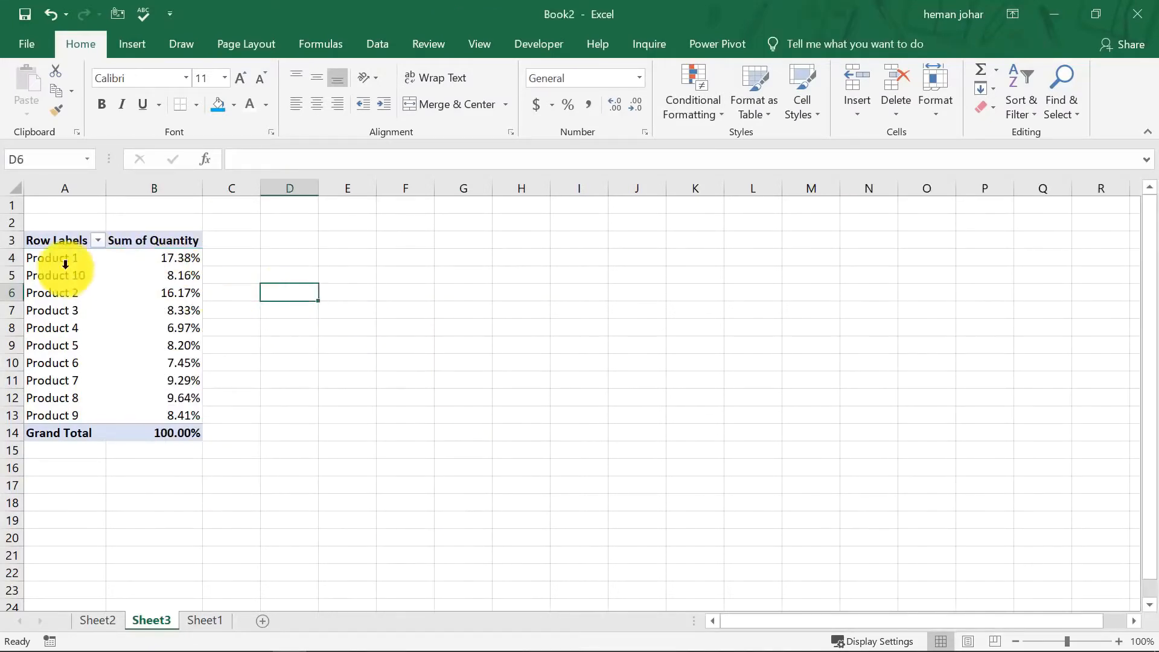
Create another PivotTable from the sales data on a fresh worksheet.
{"action": "mouse_move", "coordinate": [187, 268]}
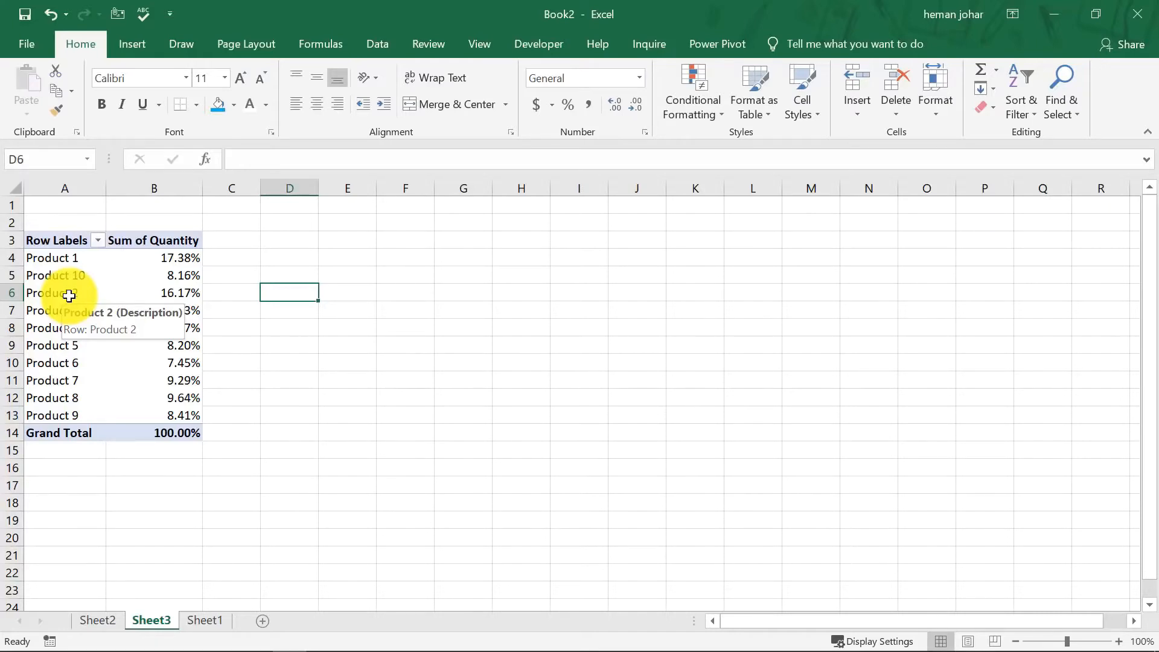
{"action": "left_click", "coordinate": [203, 620]}
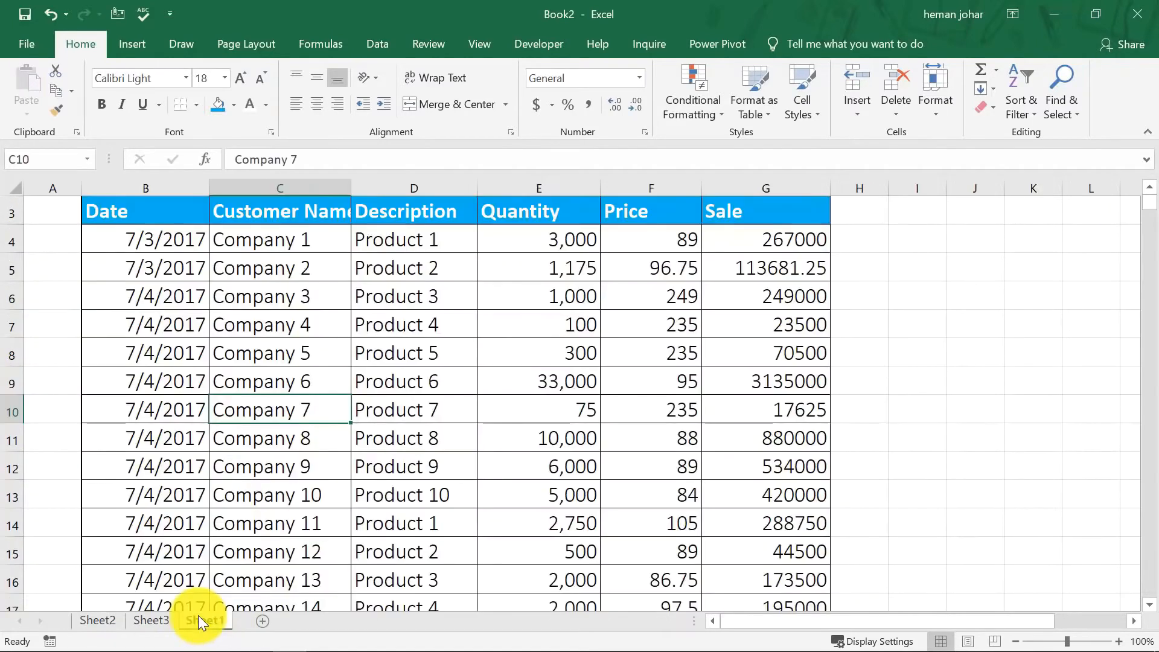
{"action": "left_click", "coordinate": [322, 389]}
{"action": "key", "text": "alt+n"}
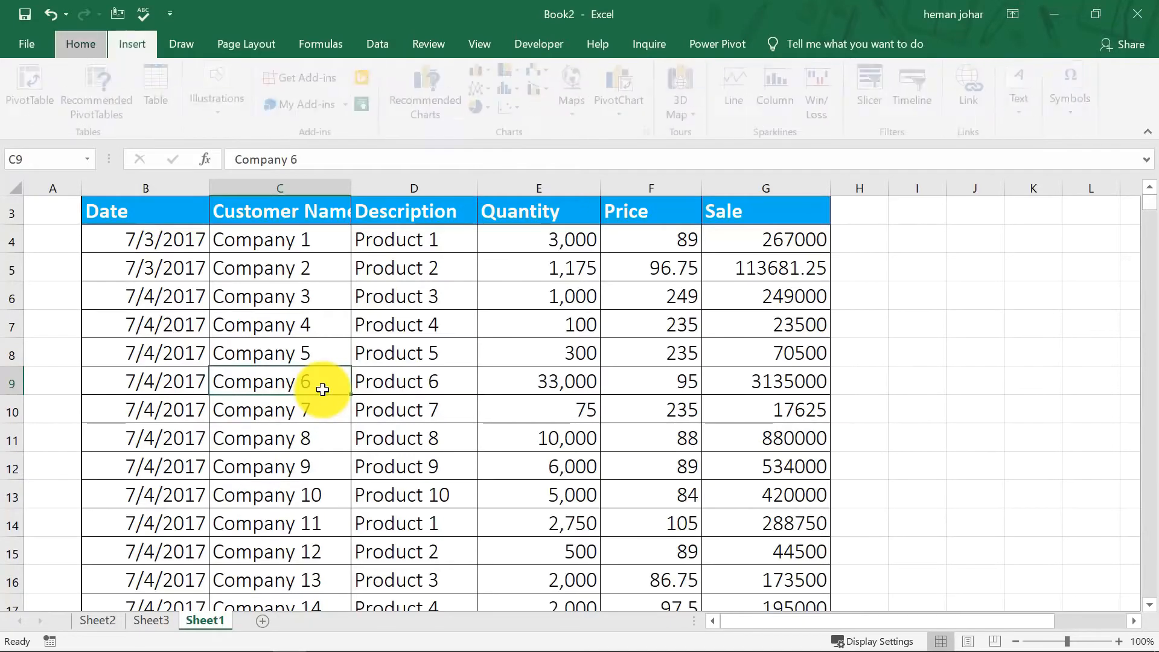
{"action": "key", "text": "v"}
{"action": "key", "text": "Return"}
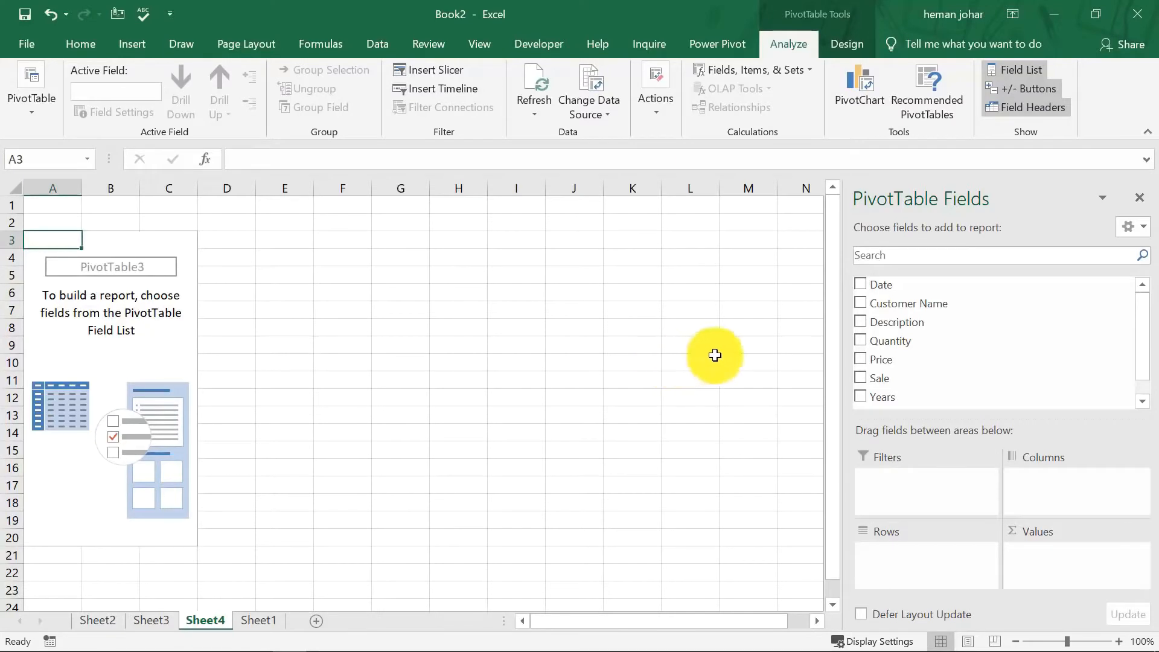
Build the PivotTable with Description in rows and Sum of Quantity as values.
{"action": "left_click", "coordinate": [864, 301]}
{"action": "left_click", "coordinate": [864, 301]}
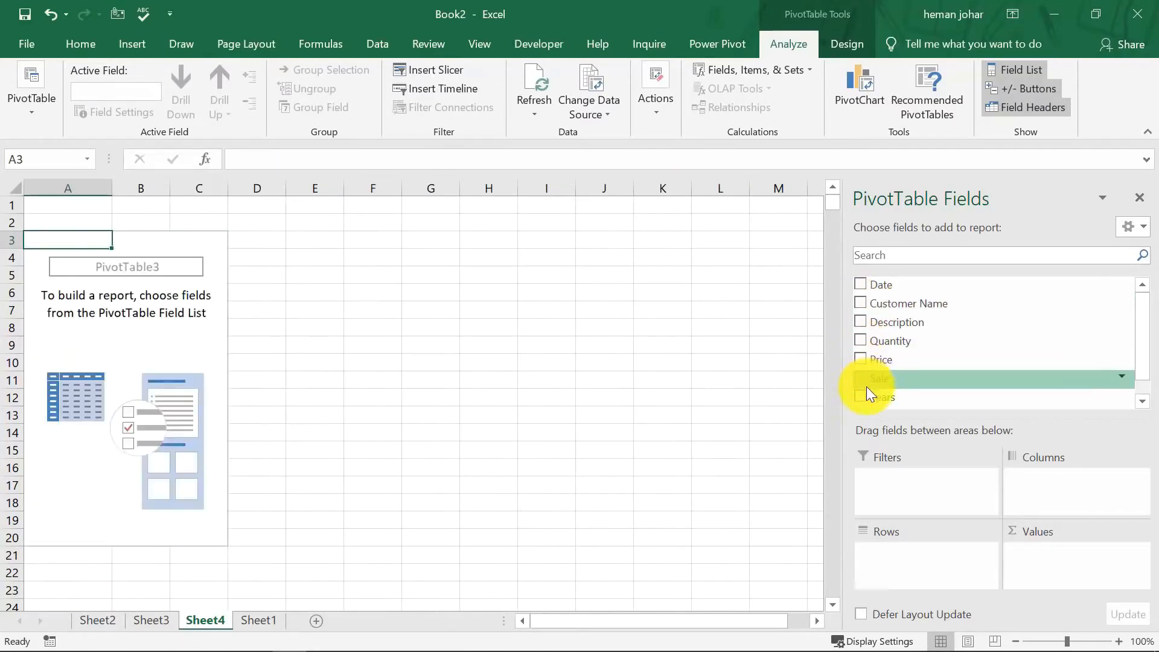
{"action": "left_click", "coordinate": [859, 332]}
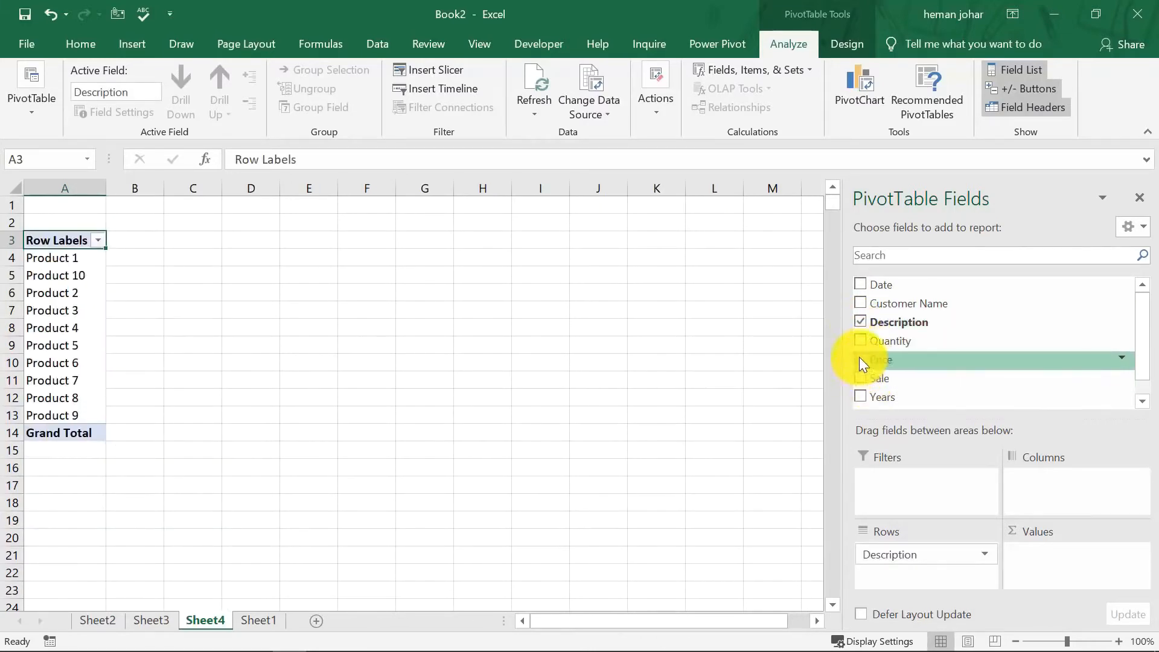
{"action": "left_click", "coordinate": [857, 342]}
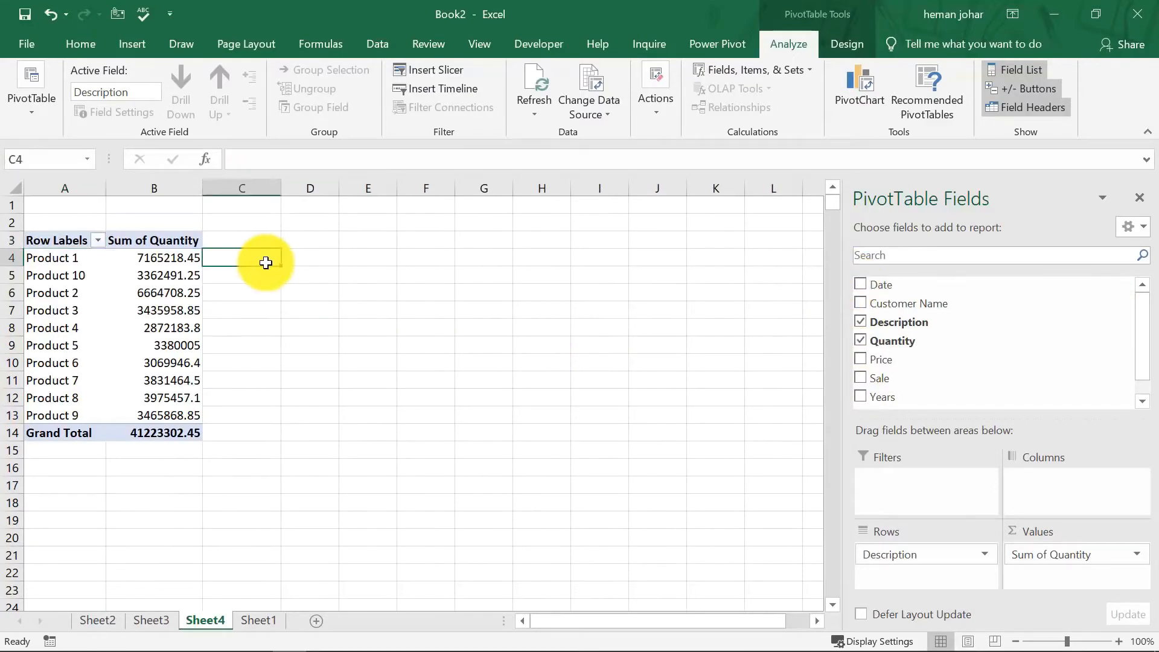
{"action": "left_click", "coordinate": [265, 242]}
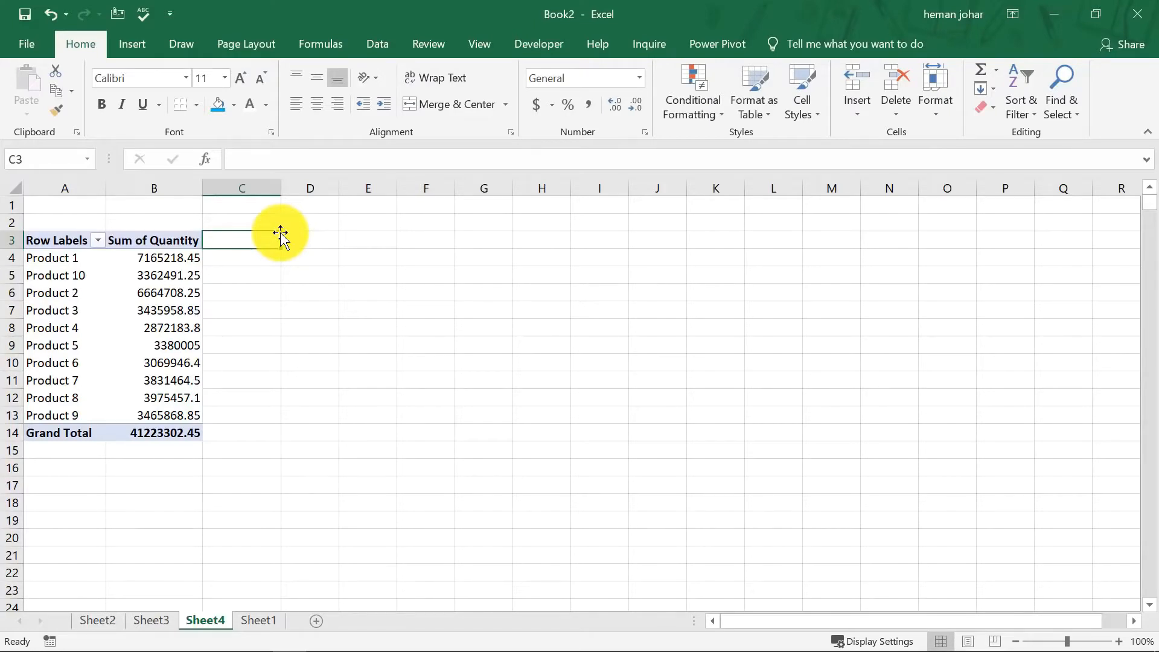
Start inserting a calculated field for the PivotTable and name it returns.
{"action": "left_click", "coordinate": [192, 256]}
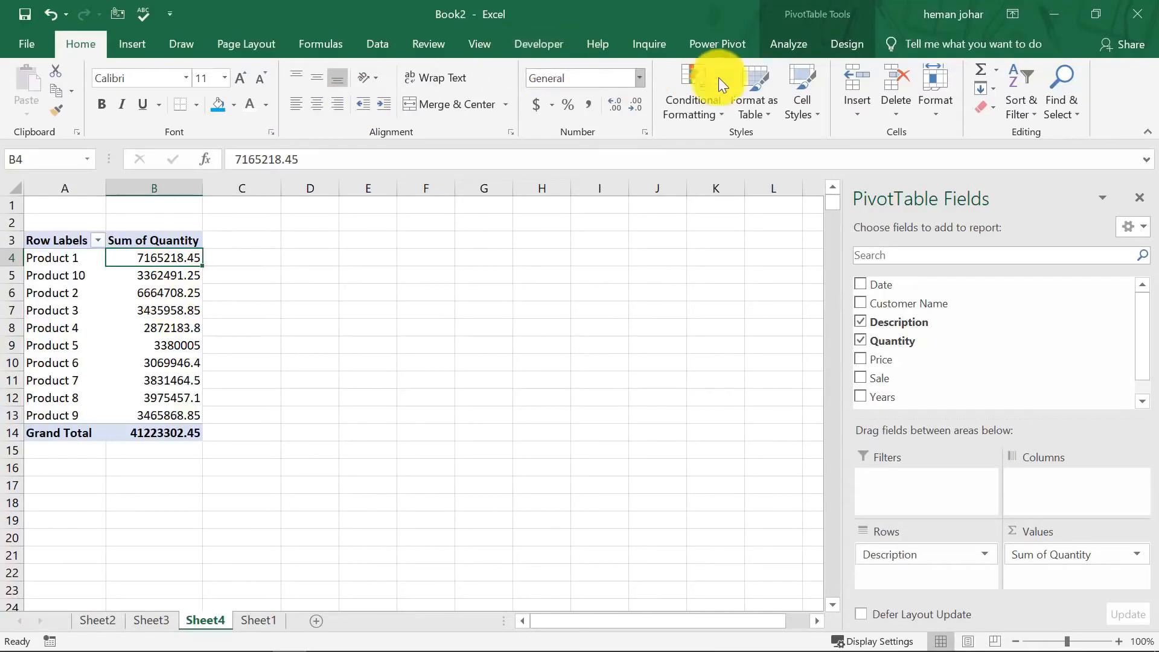
{"action": "left_click", "coordinate": [796, 42]}
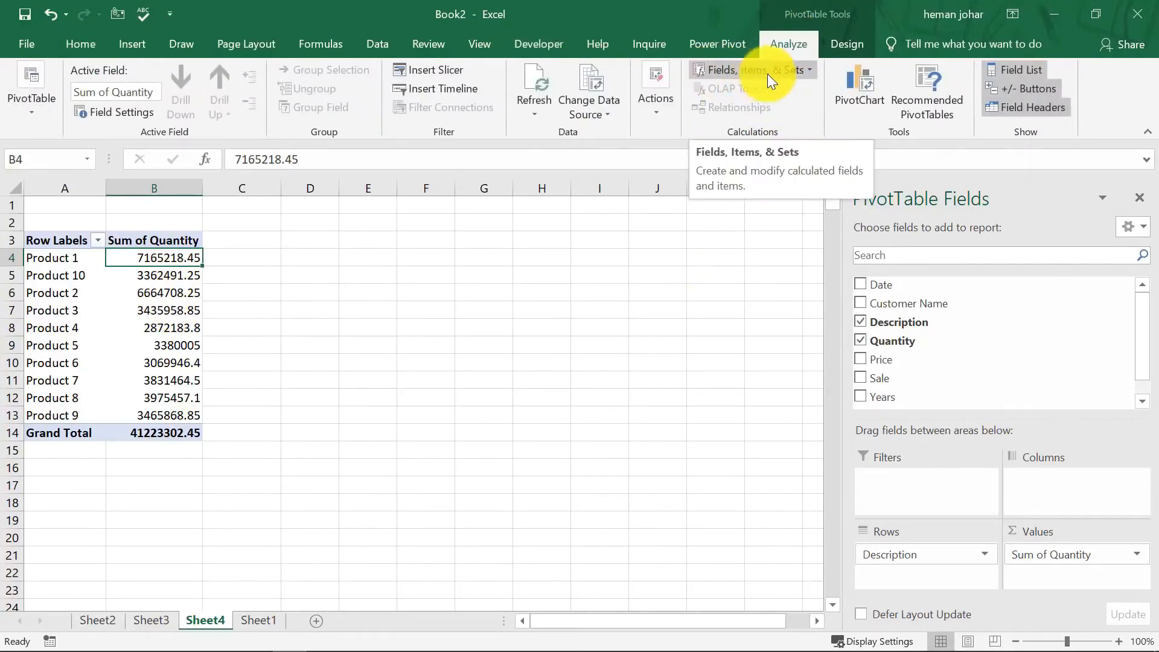
{"action": "left_click", "coordinate": [810, 66]}
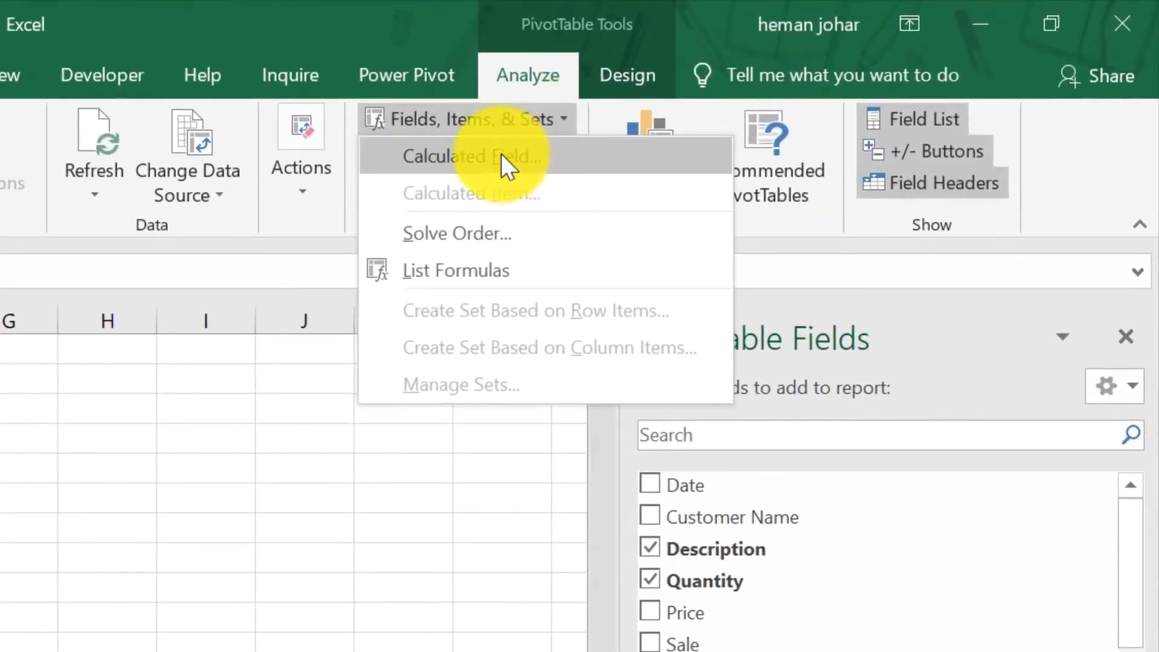
{"action": "left_click", "coordinate": [501, 154]}
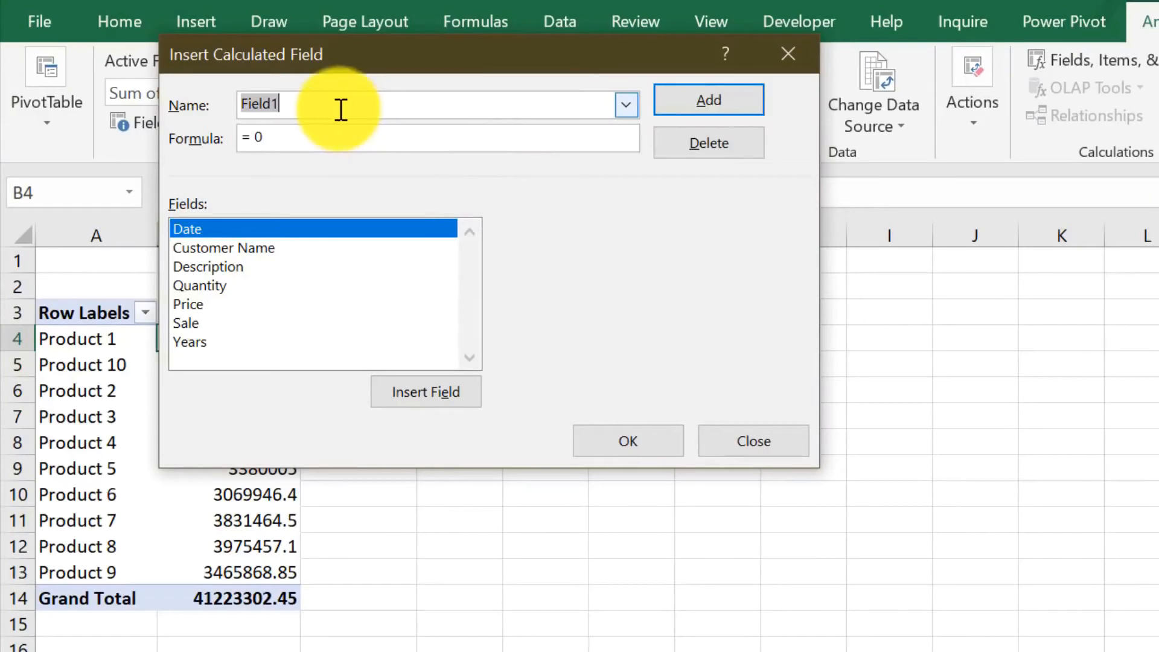
{"action": "type", "text": "return "}
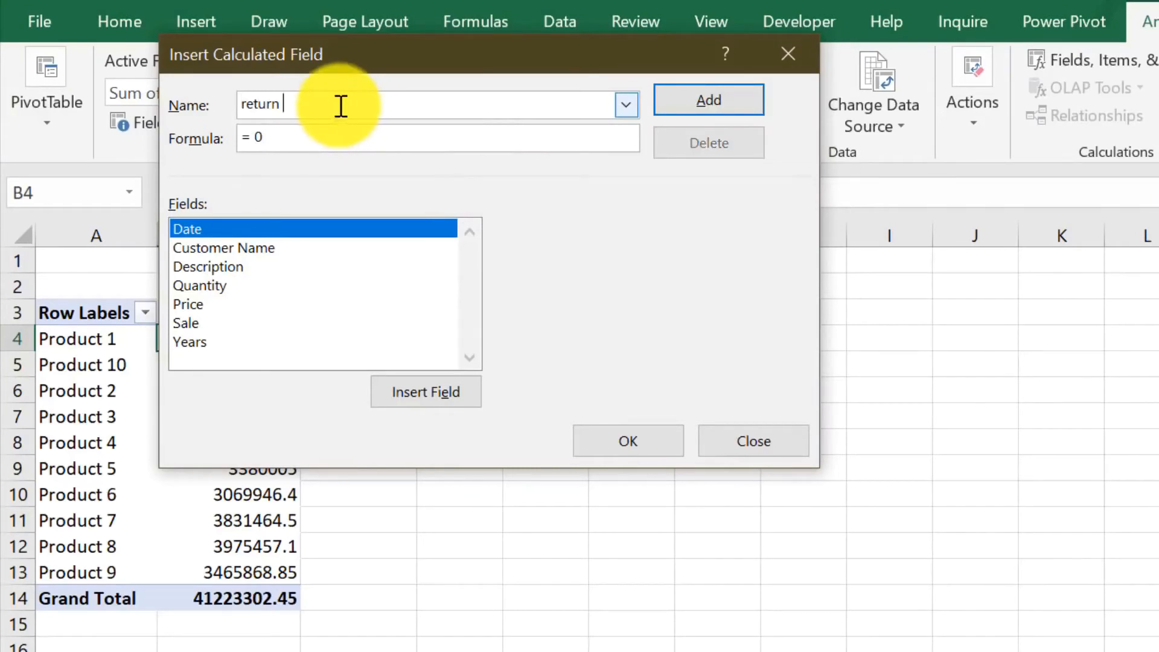
{"action": "type", "text": "s"}
{"action": "key", "text": "Tab"}
Set the returns calculated field's formula to Quantity*2% and add it to the PivotTable.
{"action": "left_click", "coordinate": [340, 143]}
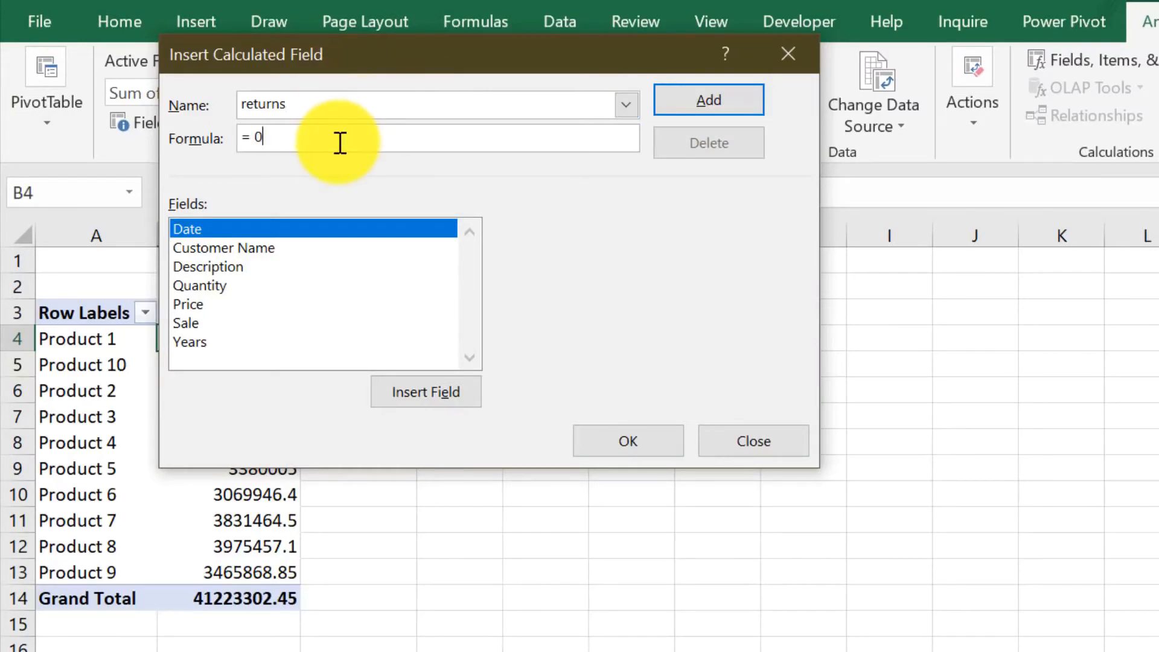
{"action": "key", "text": "BackSpace"}
{"action": "key", "text": "BackSpace"}
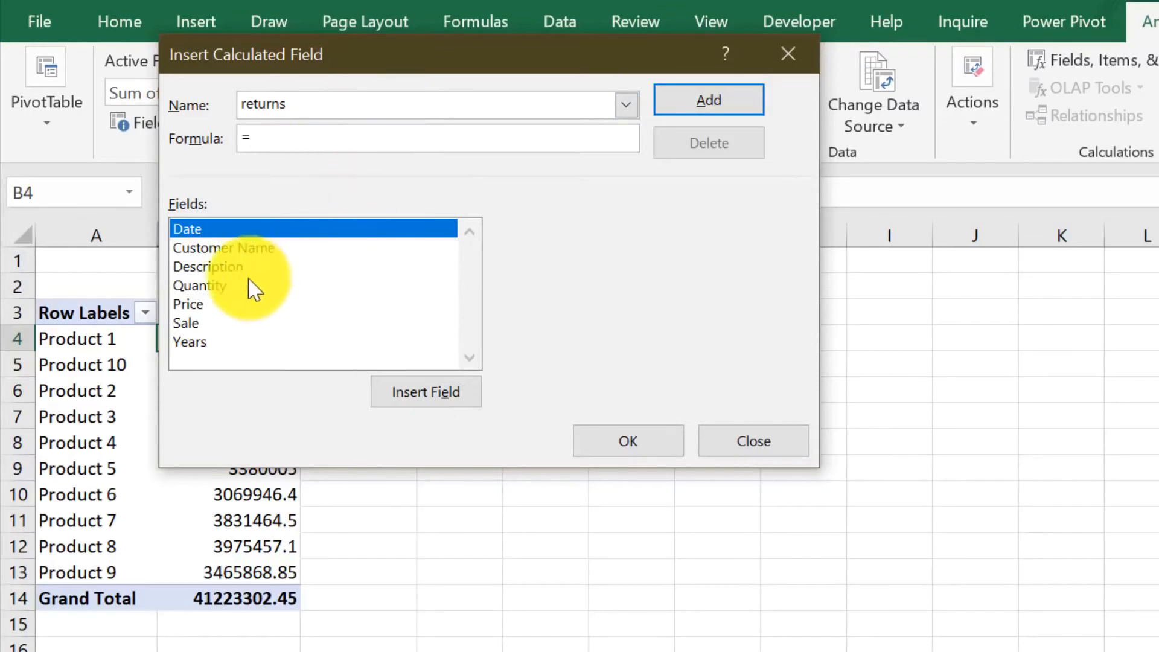
{"action": "left_click", "coordinate": [216, 288]}
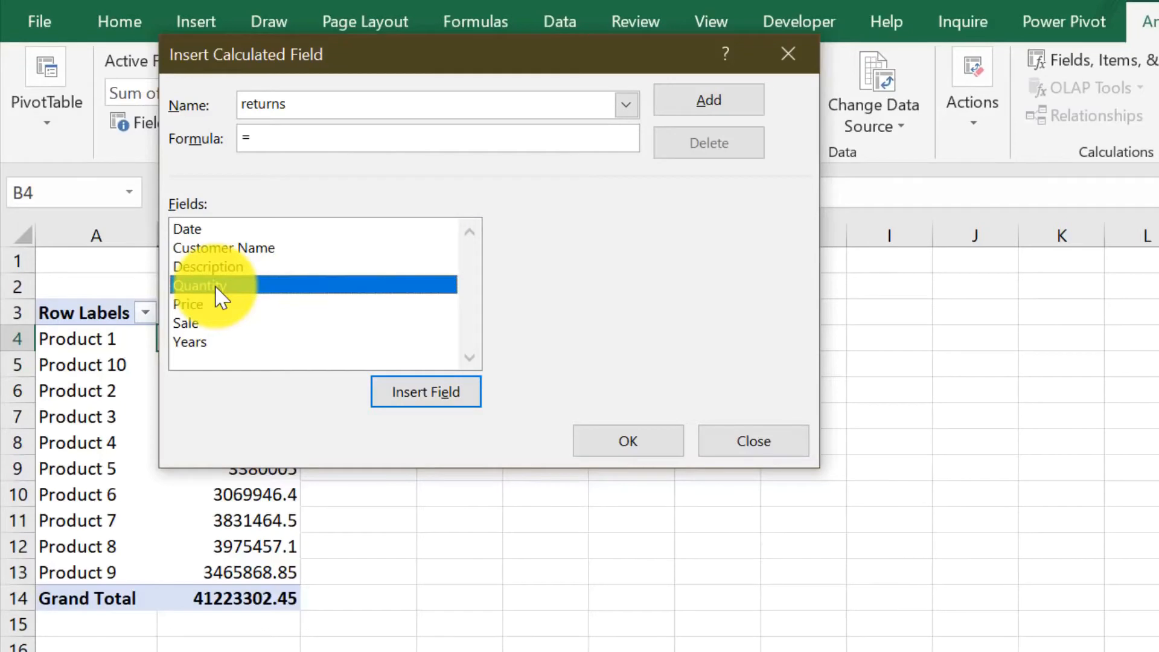
{"action": "left_click", "coordinate": [417, 392]}
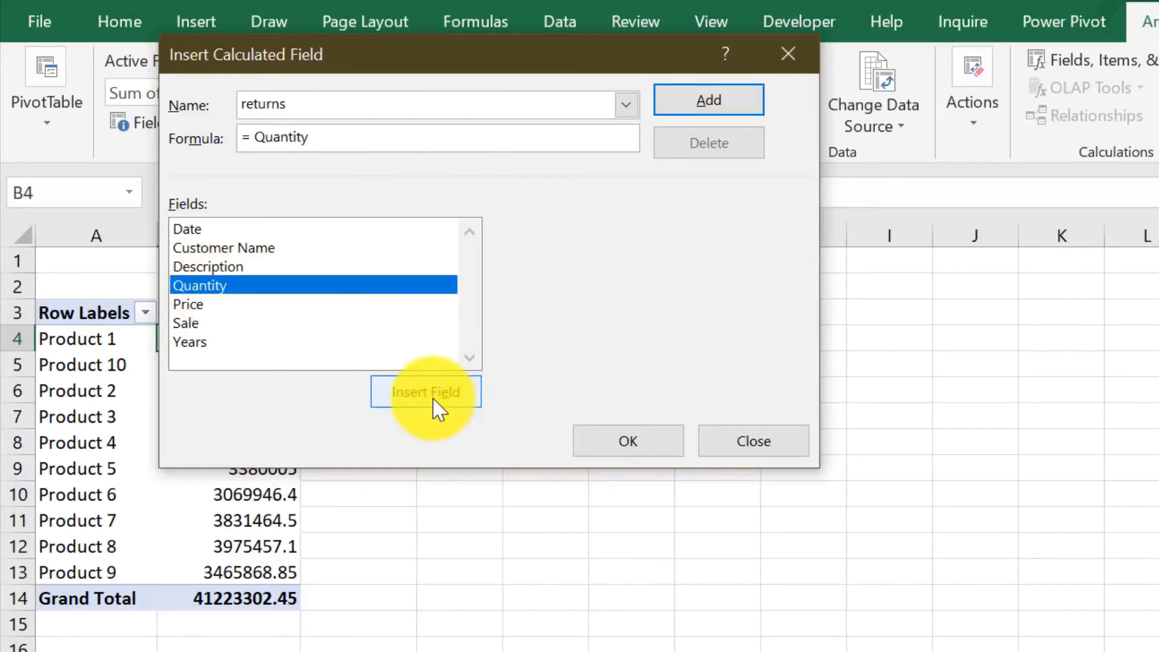
{"action": "type", "text": "*2%"}
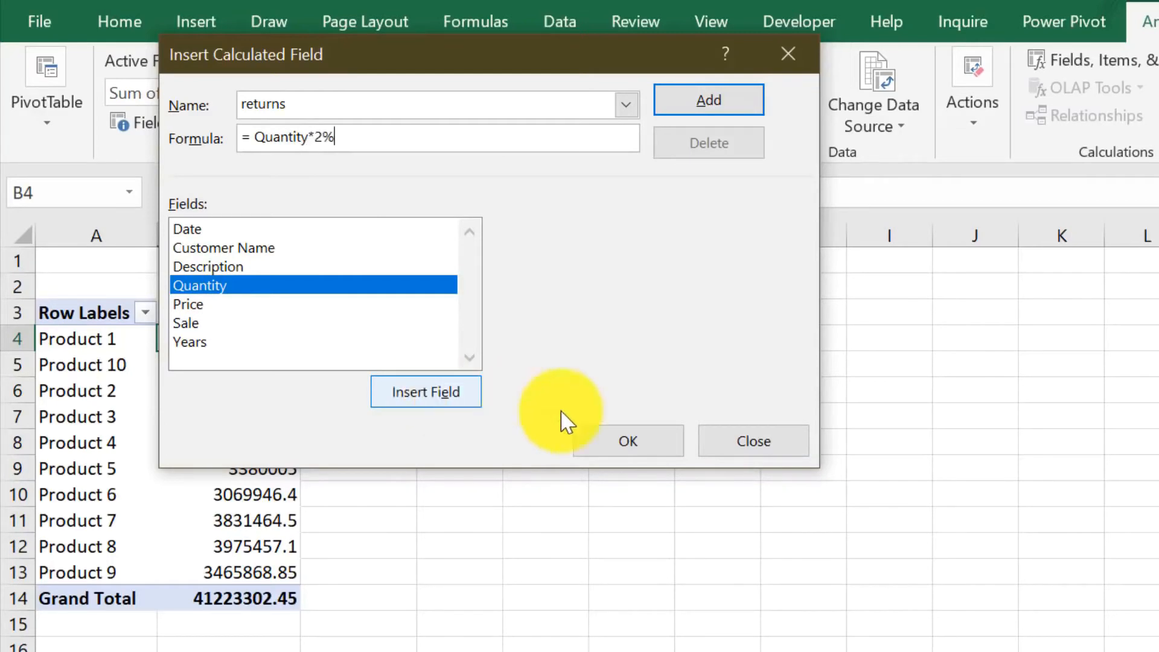
{"action": "left_click", "coordinate": [649, 449]}
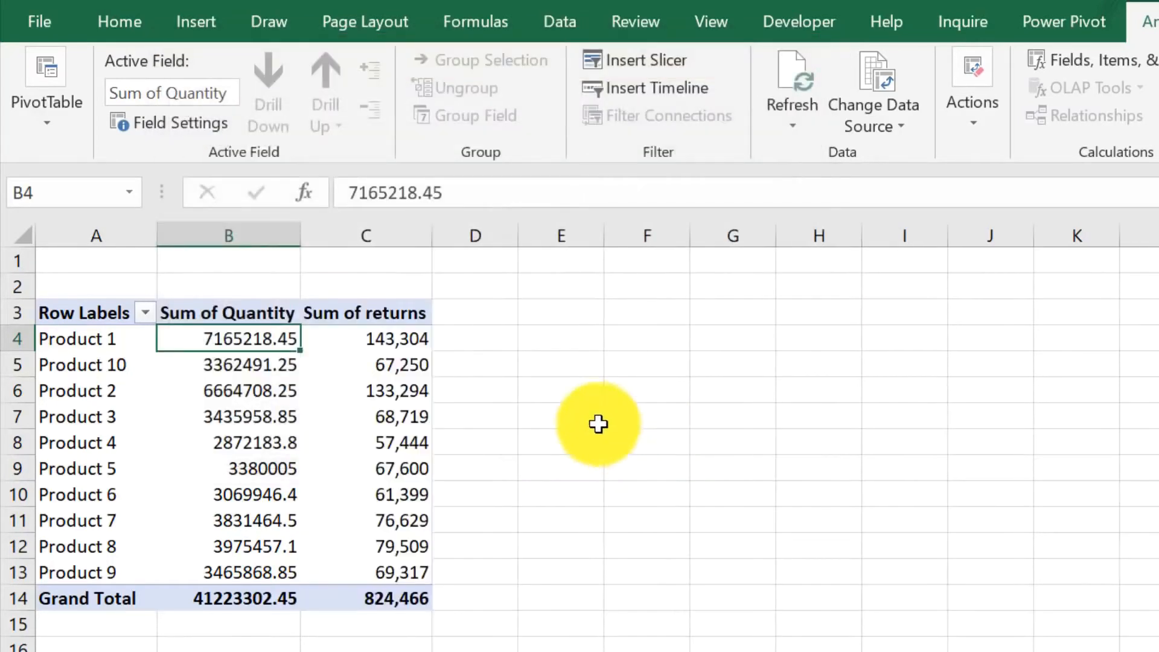
Apply a light orange PivotTable style to the PivotTable.
{"action": "left_click", "coordinate": [401, 341]}
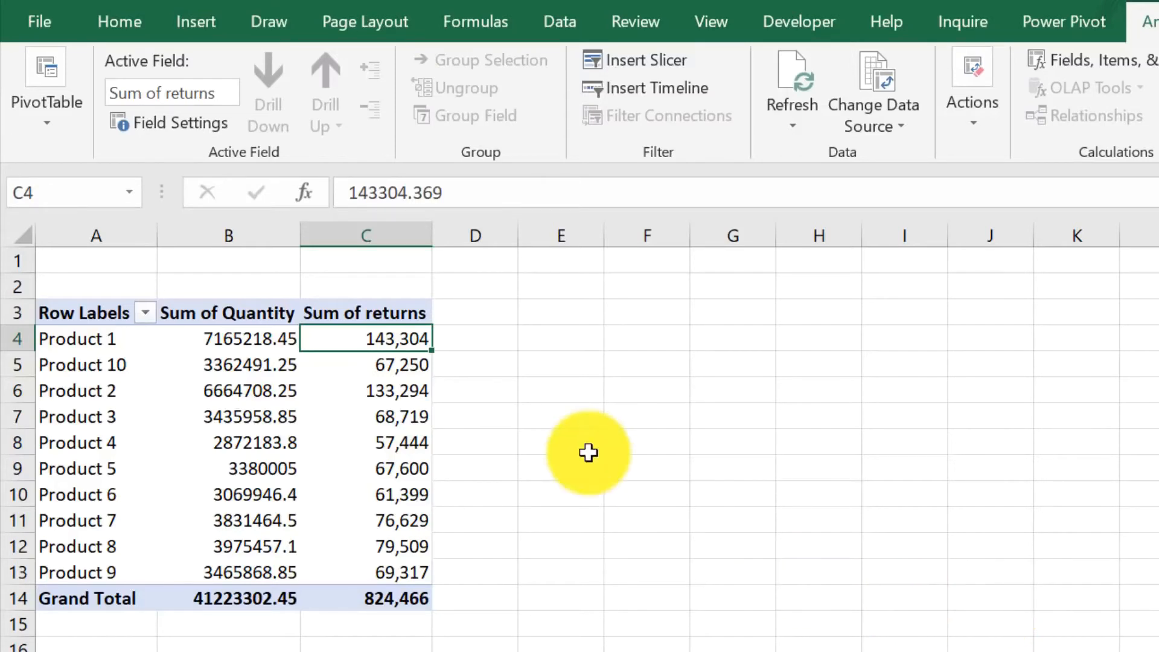
{"action": "mouse_move", "coordinate": [338, 429]}
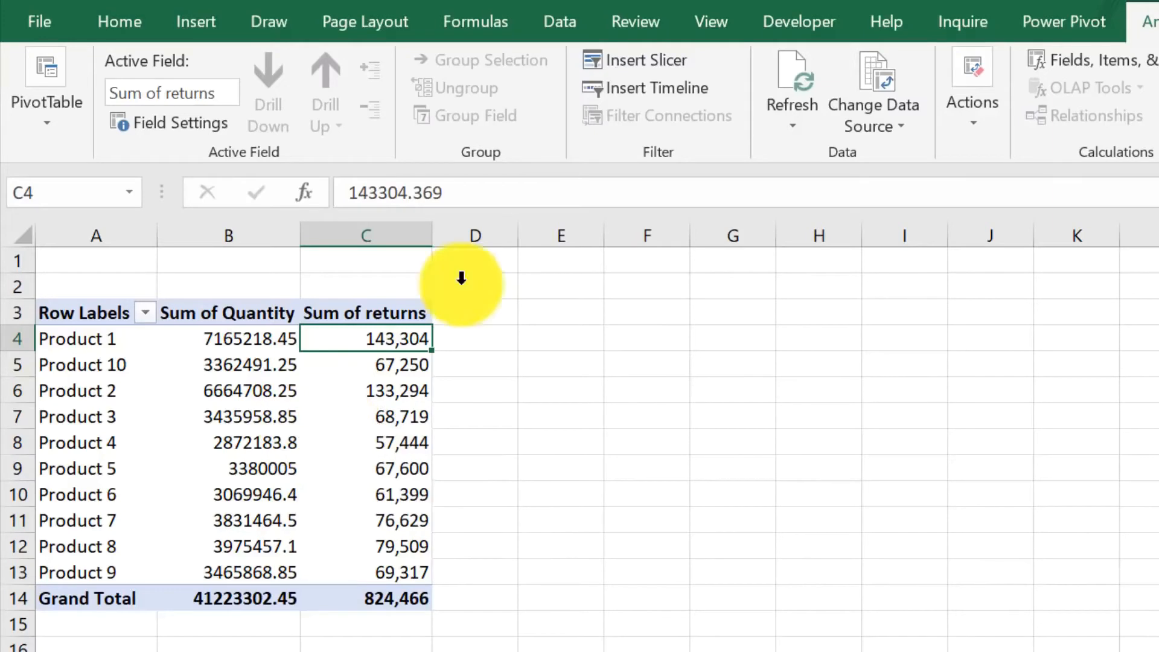
{"action": "left_click", "coordinate": [1156, 22]}
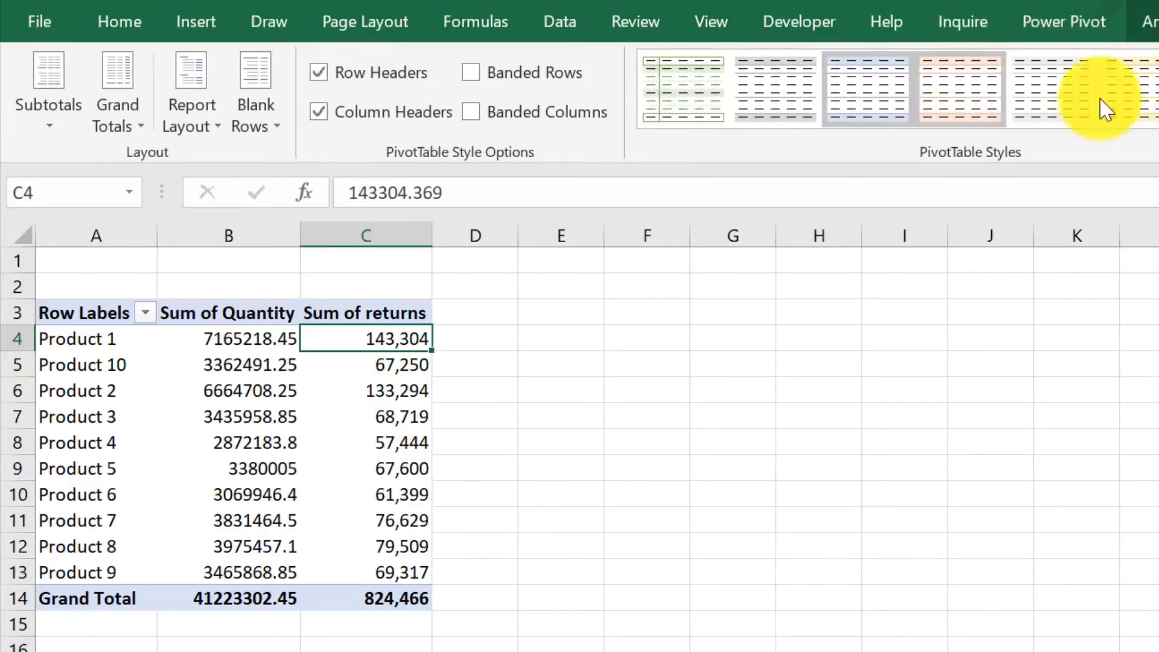
{"action": "left_click", "coordinate": [1155, 91]}
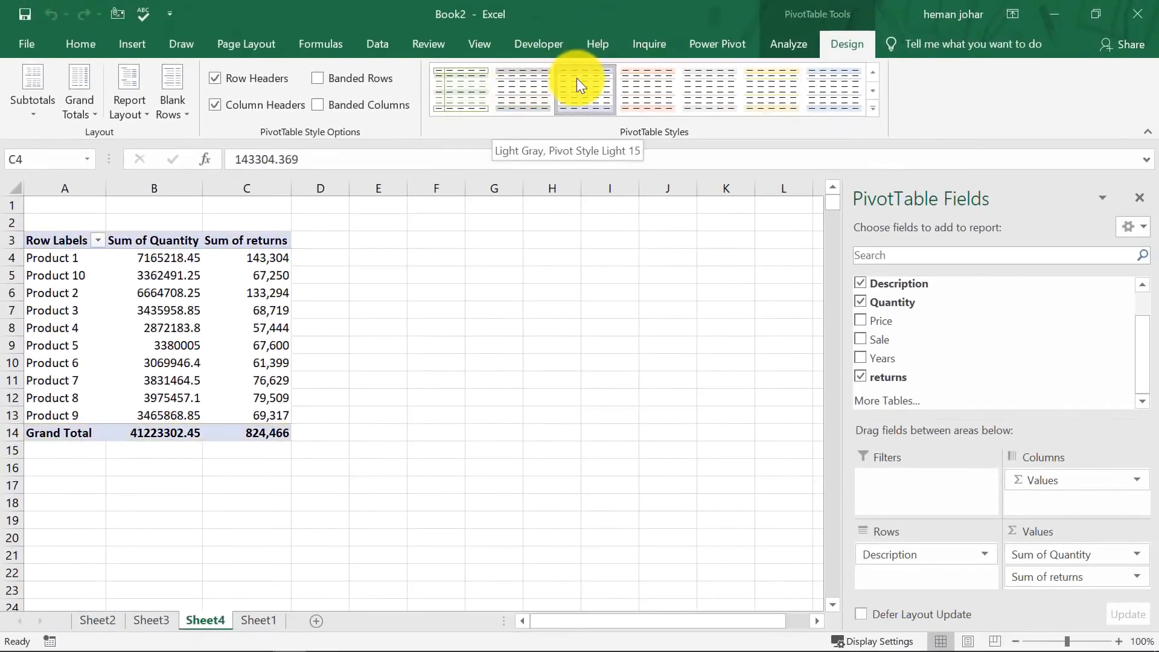
{"action": "left_click", "coordinate": [577, 79]}
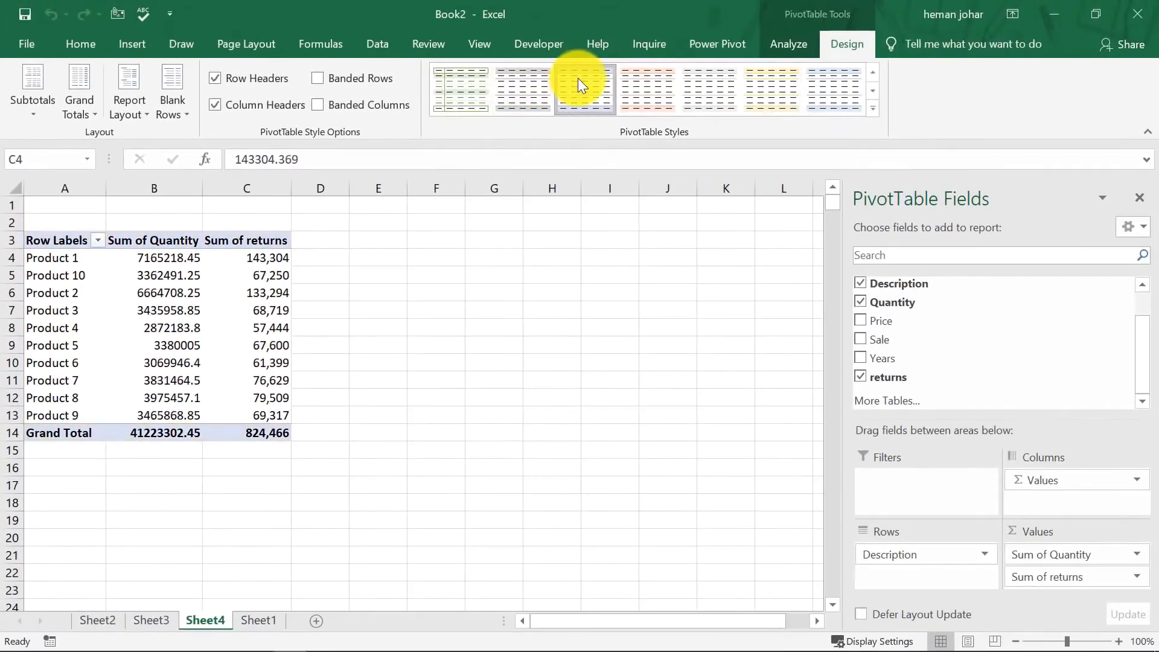
{"action": "left_click", "coordinate": [649, 88]}
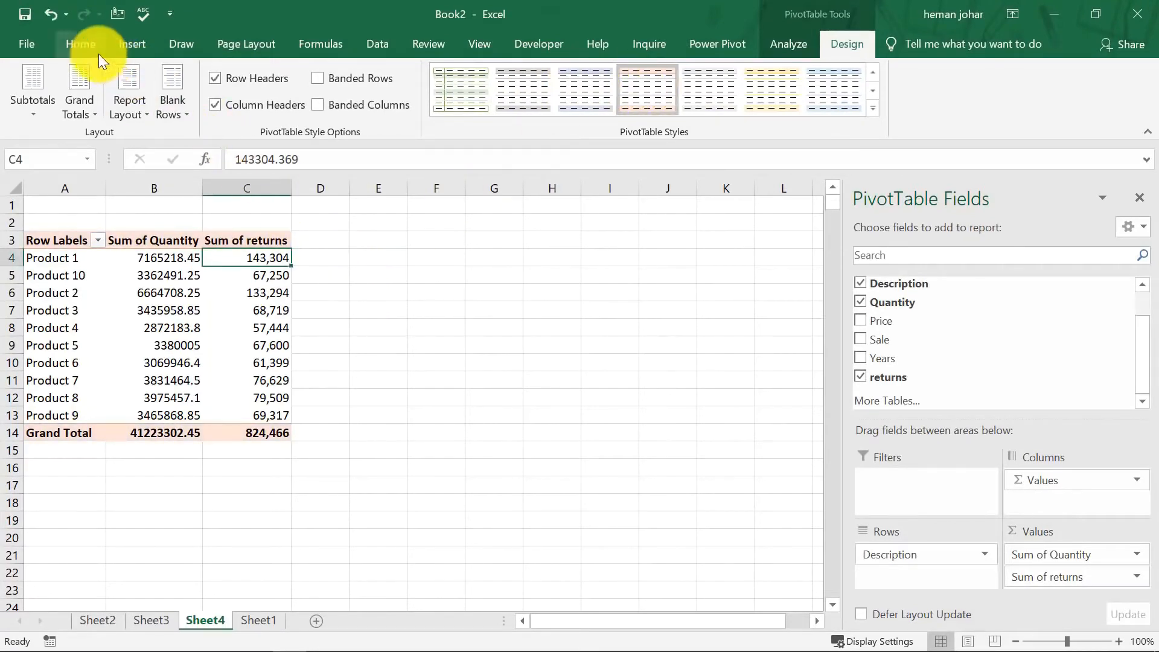
Add blue gradient-fill data bars to the Sum of returns values in C4:C13.
{"action": "left_click", "coordinate": [82, 45]}
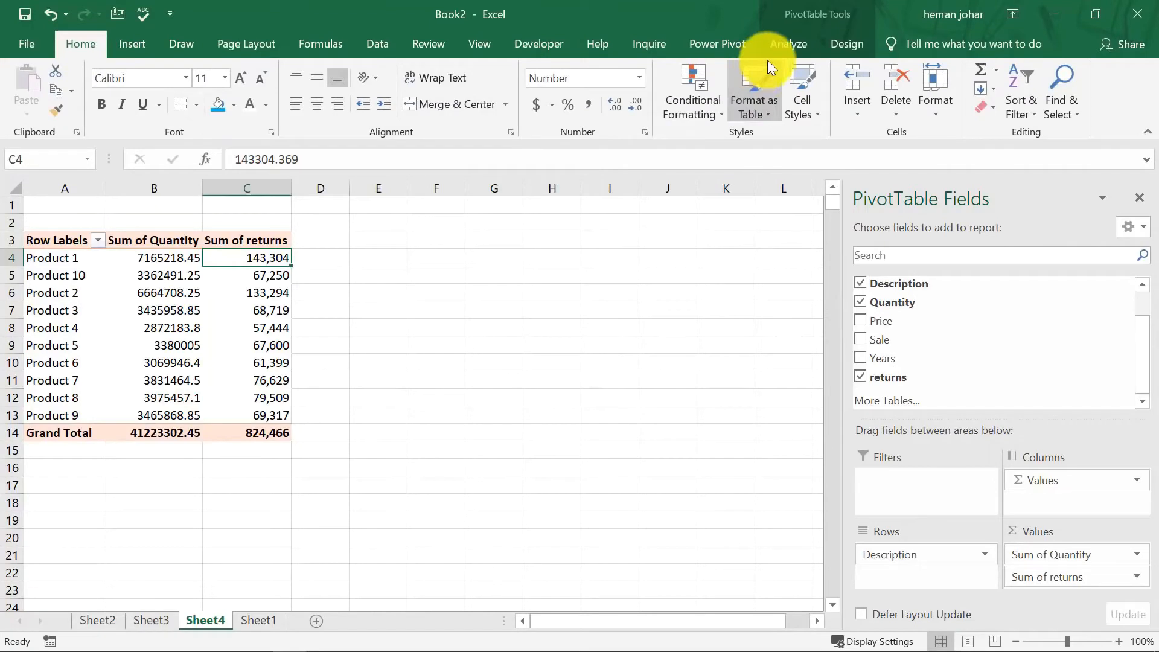
{"action": "left_click", "coordinate": [716, 115]}
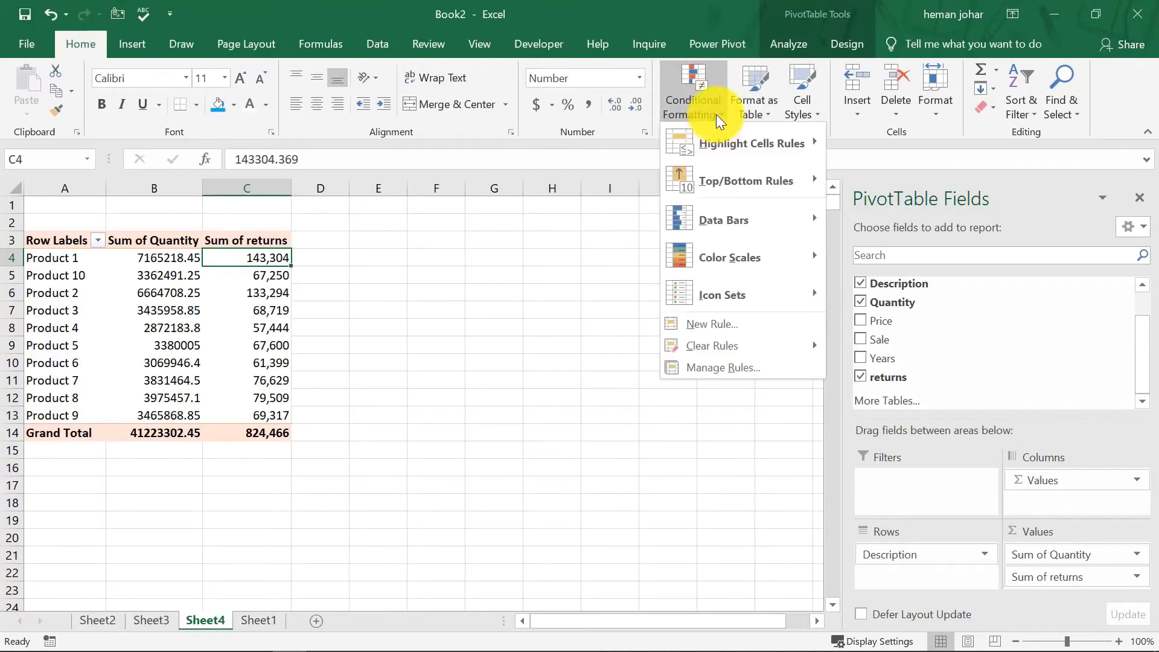
{"action": "left_click", "coordinate": [181, 271]}
{"action": "left_click_drag", "start_coordinate": [266, 252], "coordinate": [281, 416]}
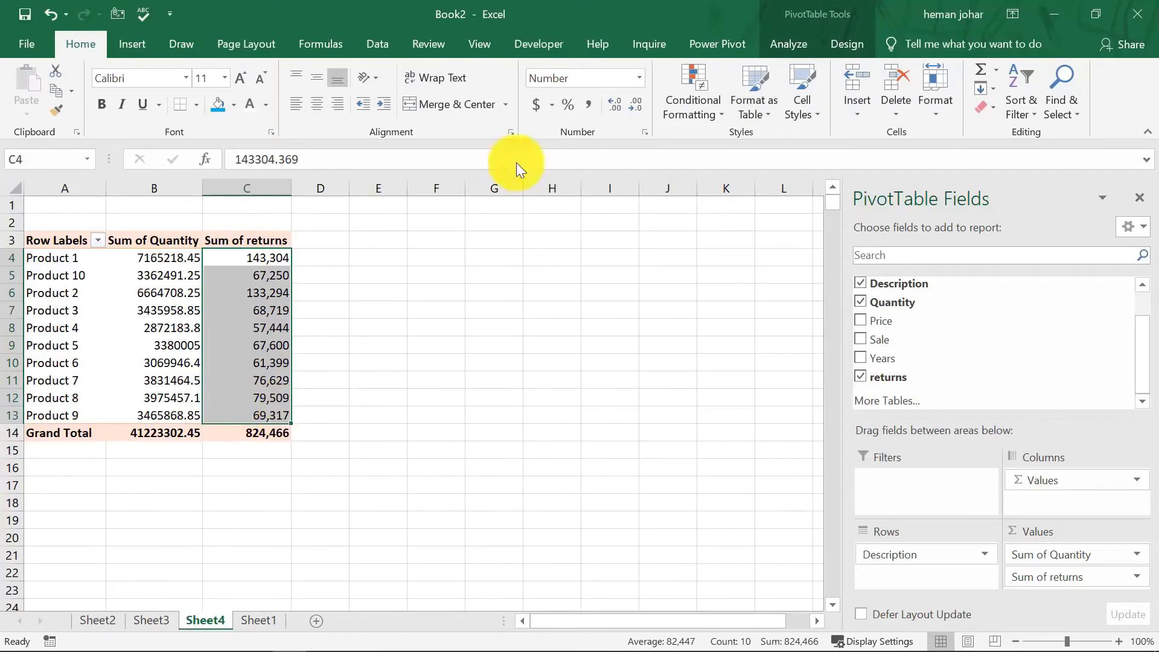
{"action": "left_click", "coordinate": [704, 105]}
{"action": "mouse_move", "coordinate": [722, 224]}
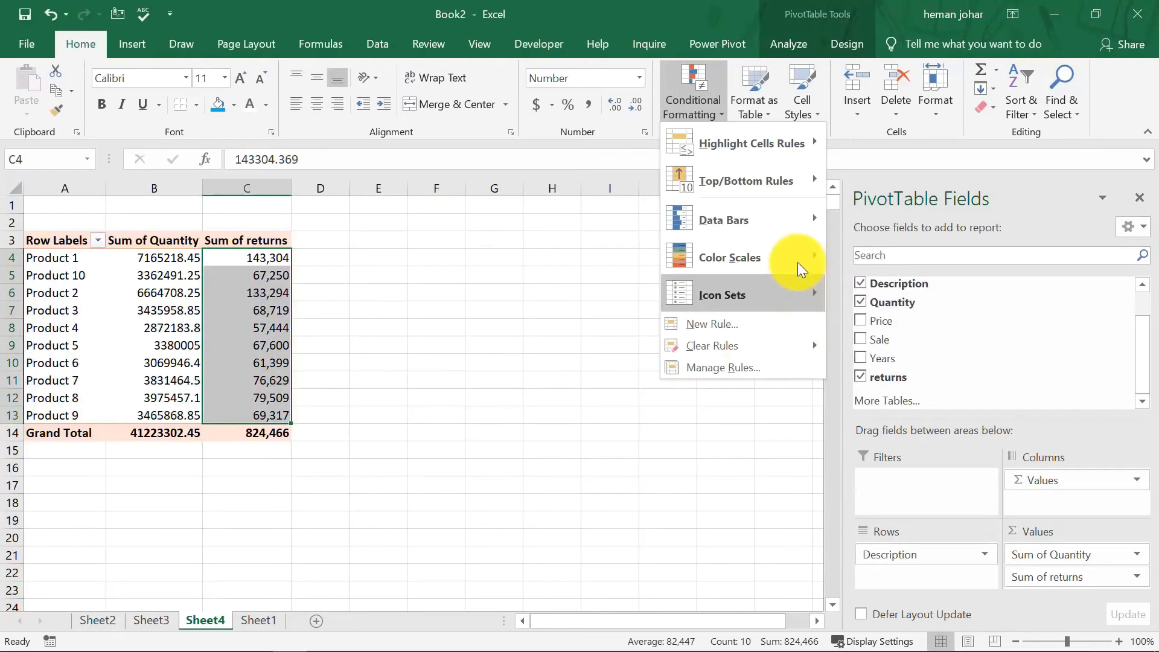
{"action": "mouse_move", "coordinate": [804, 256]}
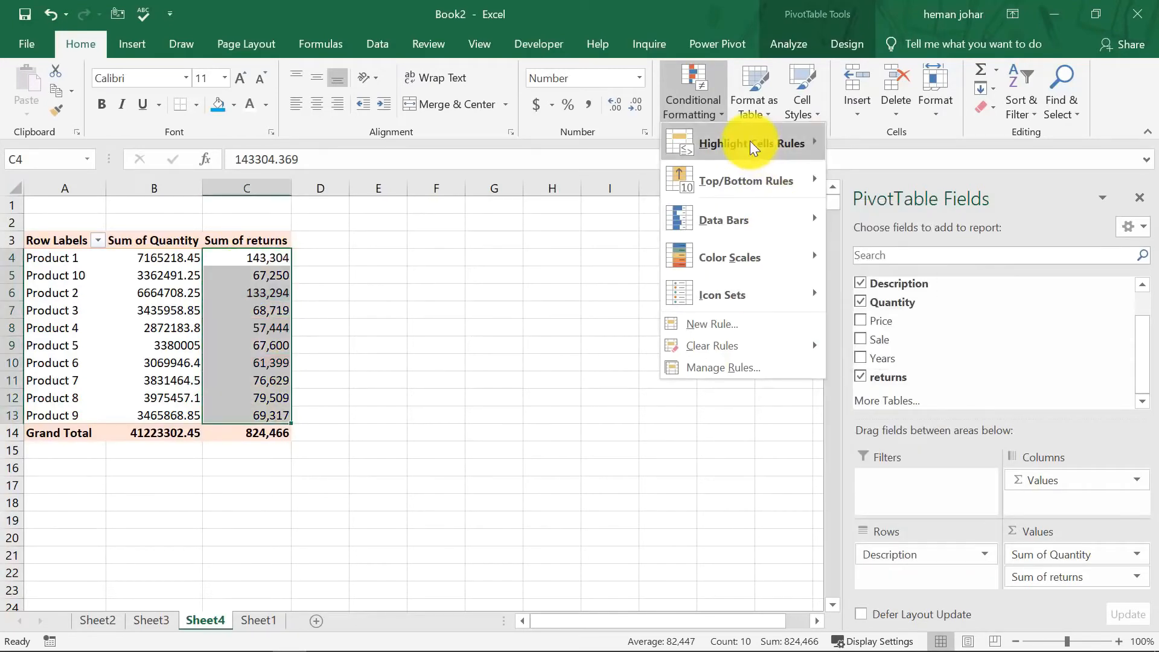
{"action": "mouse_move", "coordinate": [749, 140]}
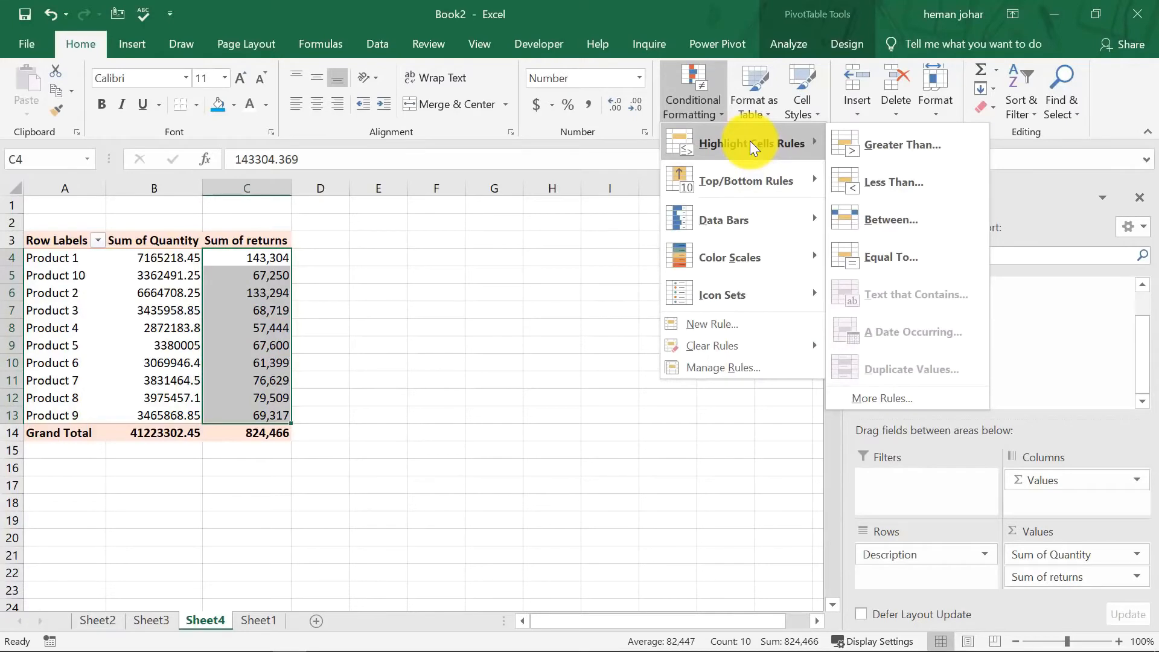
{"action": "mouse_move", "coordinate": [763, 183]}
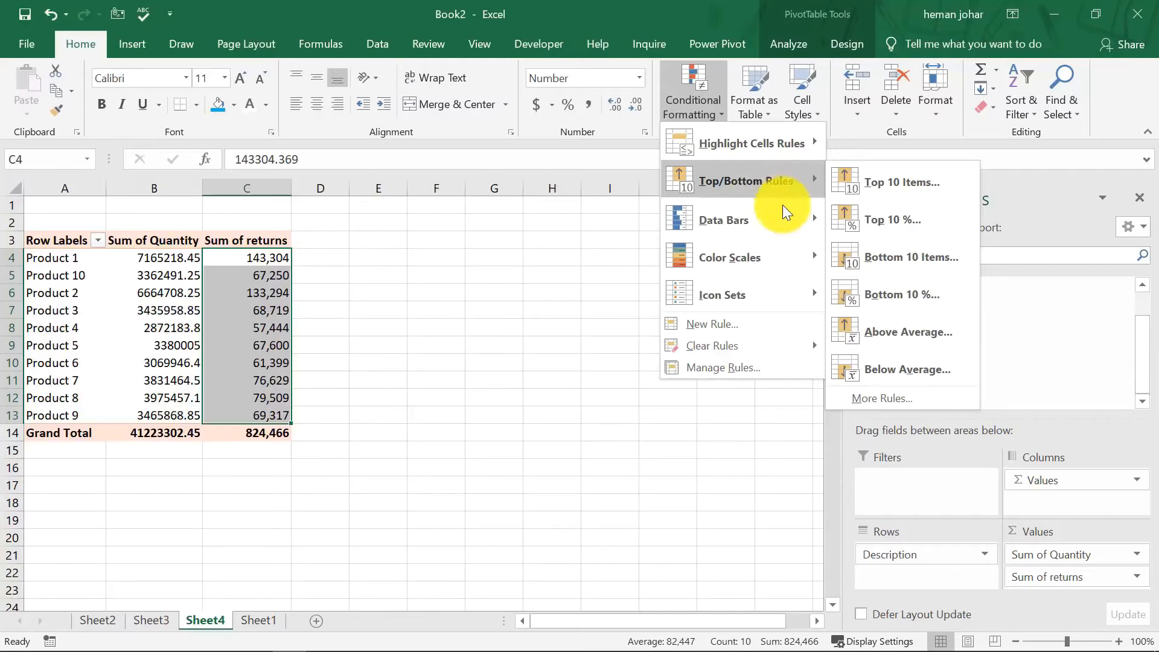
{"action": "mouse_move", "coordinate": [785, 219]}
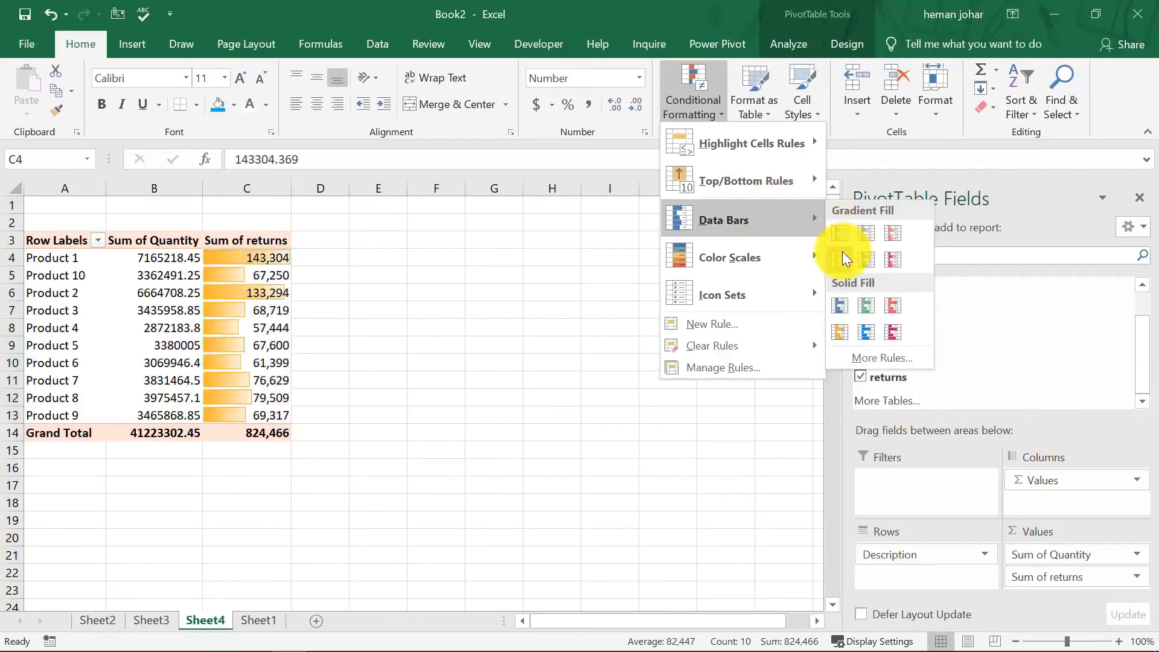
{"action": "left_click", "coordinate": [842, 233]}
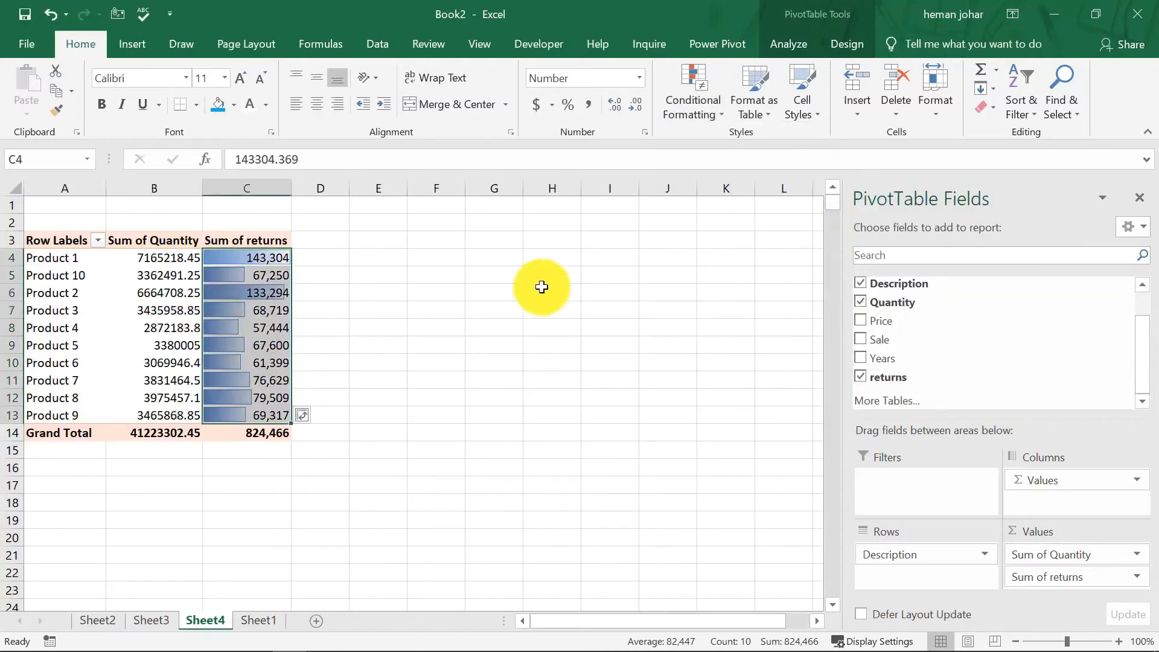
{"action": "left_click", "coordinate": [542, 288]}
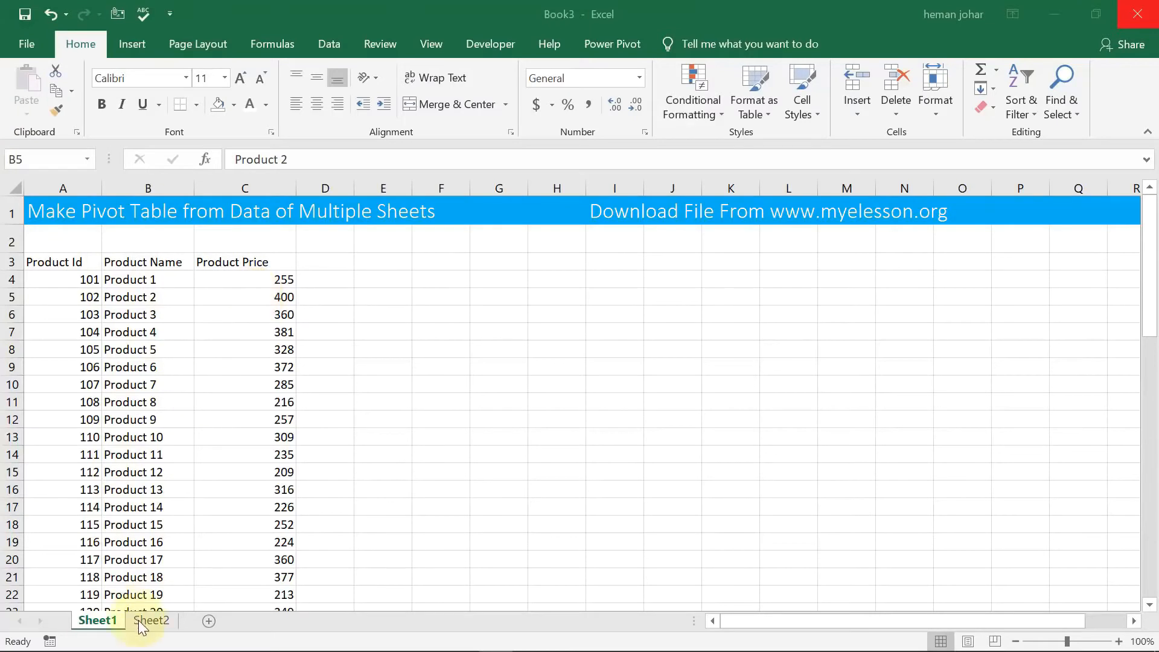
Convert the Sheet1 product list in A3:C65 into a table with headers.
{"action": "left_click", "coordinate": [155, 628]}
{"action": "left_click", "coordinate": [155, 628]}
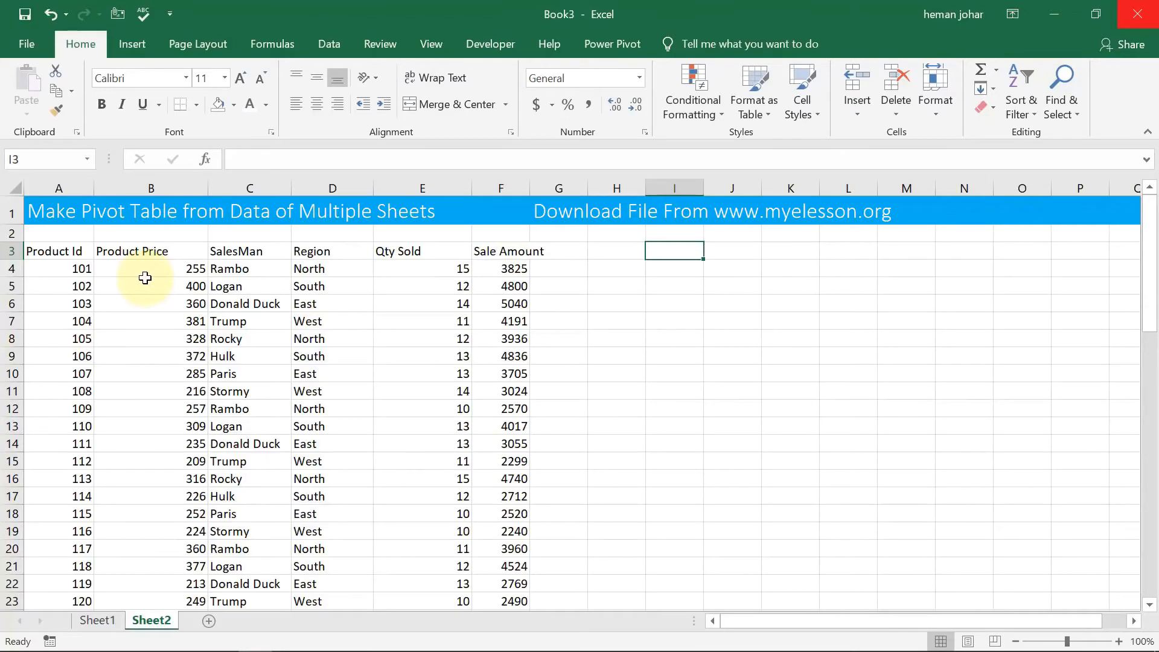
{"action": "left_click", "coordinate": [96, 619]}
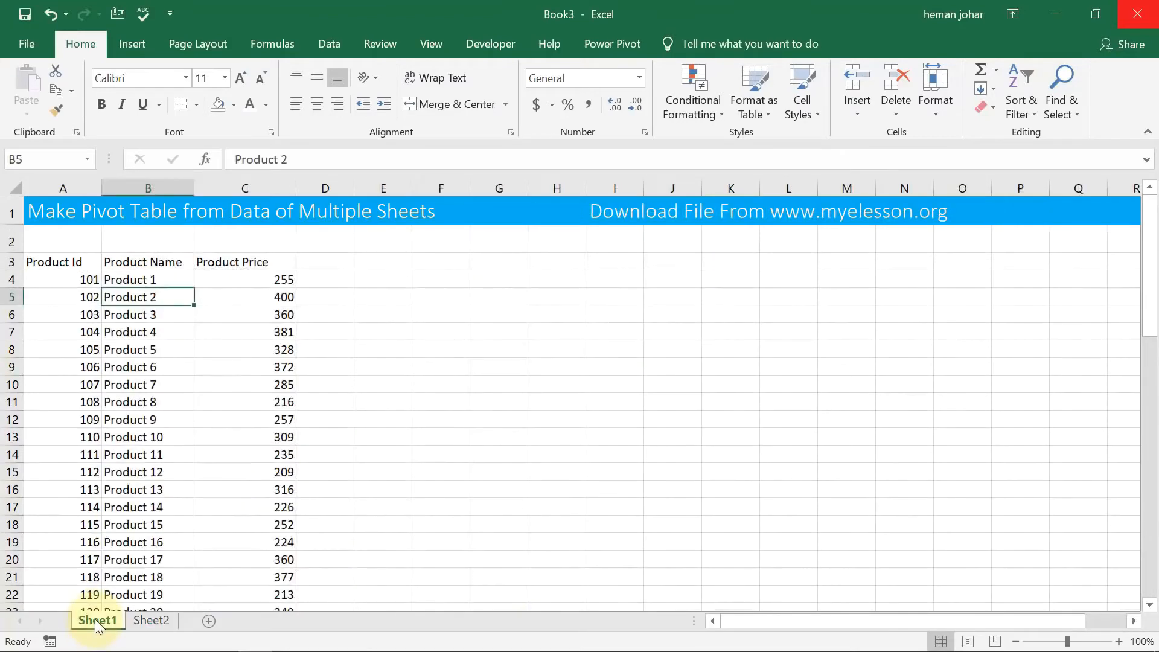
{"action": "left_click", "coordinate": [145, 622]}
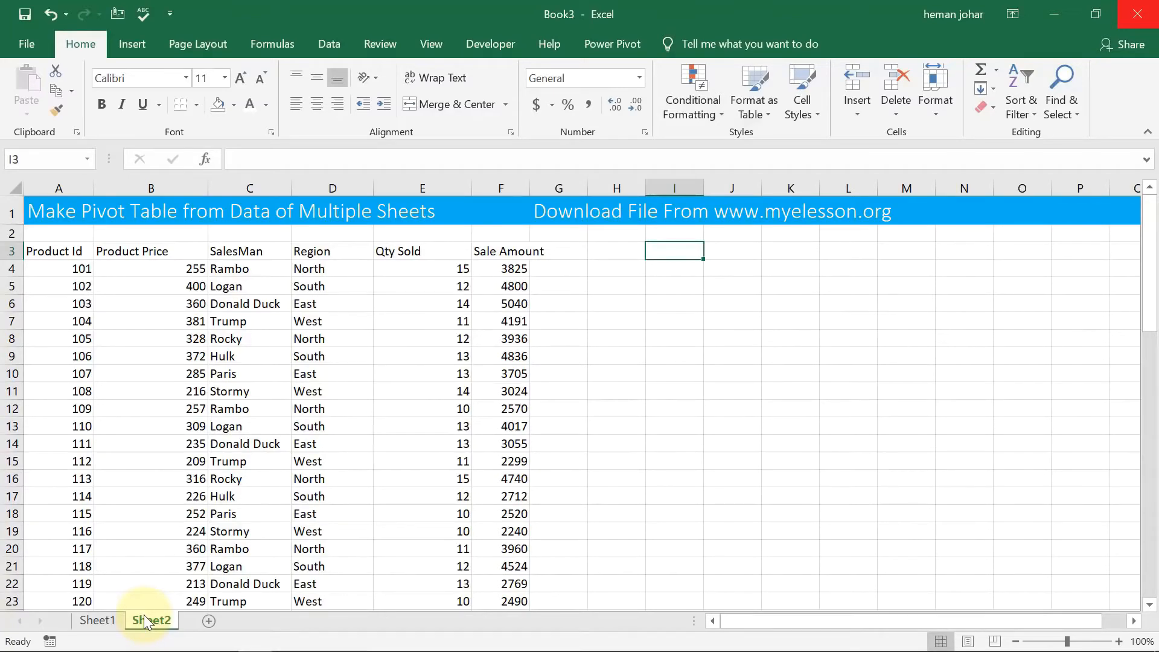
{"action": "left_click", "coordinate": [86, 620]}
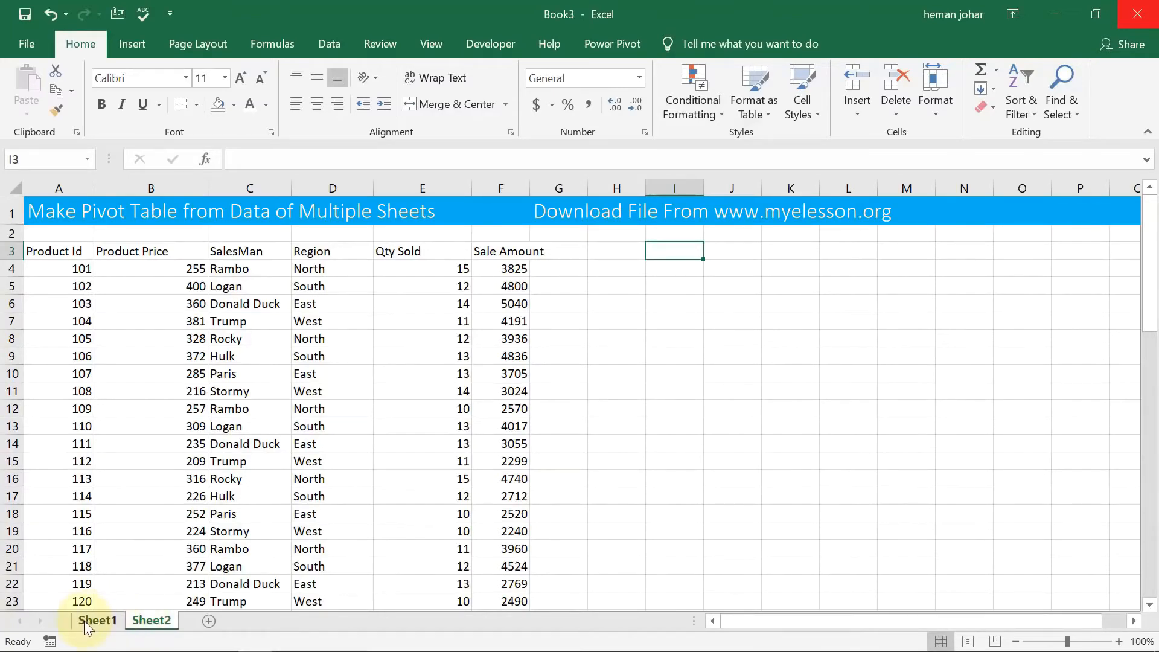
{"action": "left_click", "coordinate": [47, 289]}
{"action": "key", "text": "Up"}
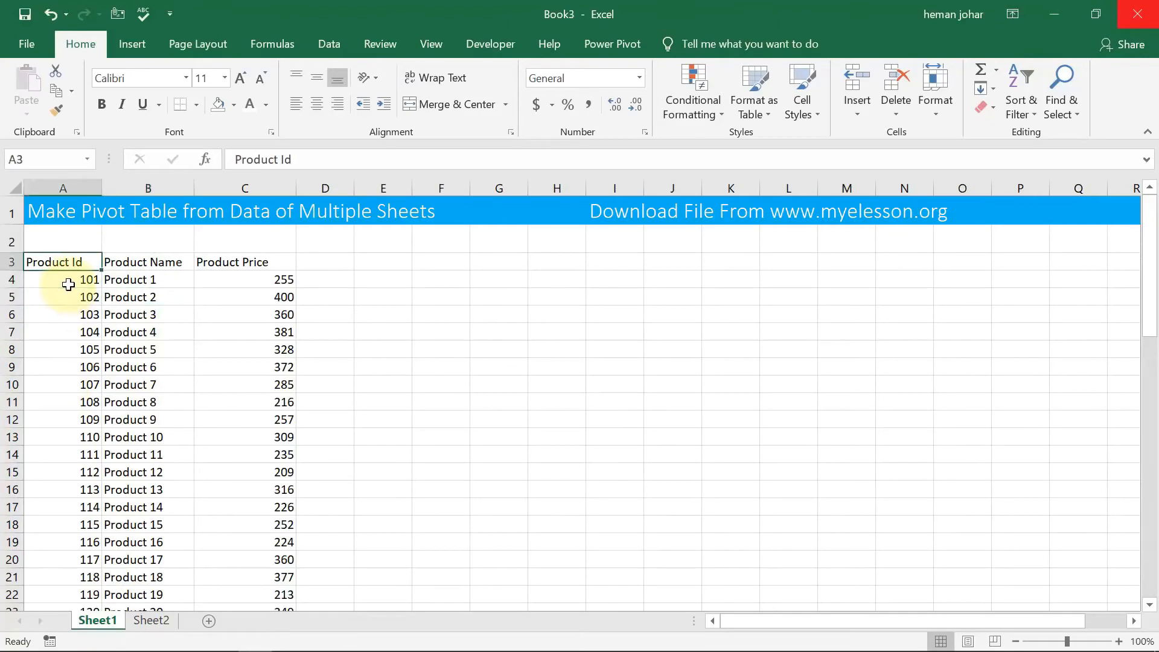
{"action": "key", "text": "shift+Right"}
{"action": "key", "text": "shift+Right"}
{"action": "key", "text": "shift+Right"}
{"action": "key", "text": "shift+Left"}
{"action": "key", "text": "ctrl+shift+Down"}
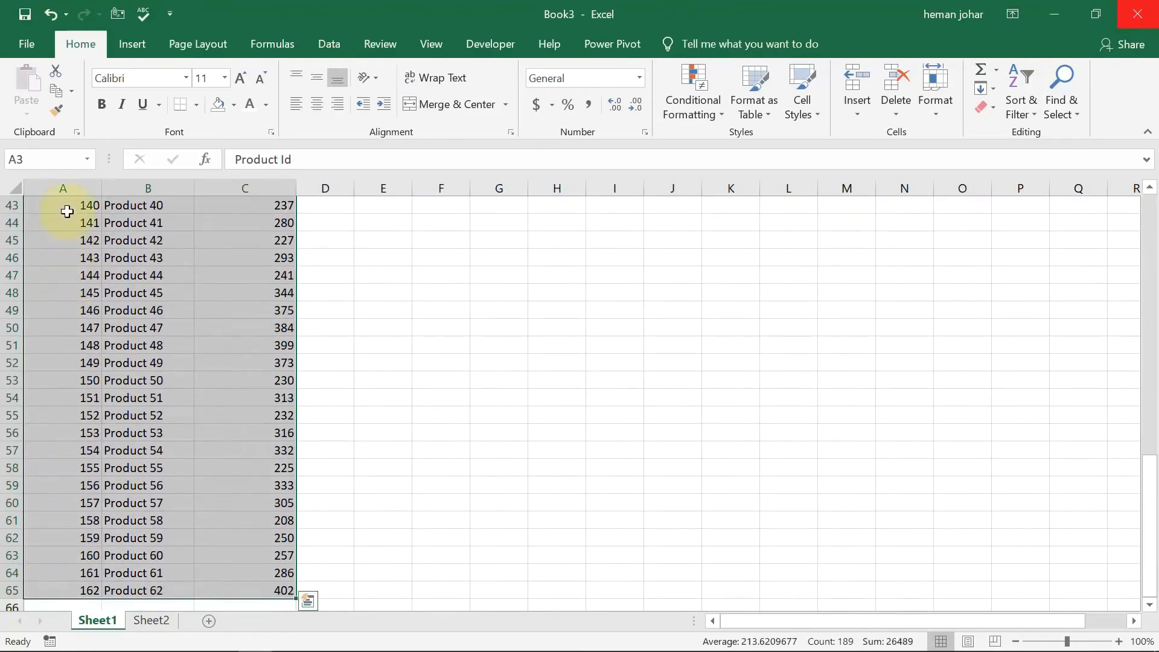
{"action": "key", "text": "ctrl+t"}
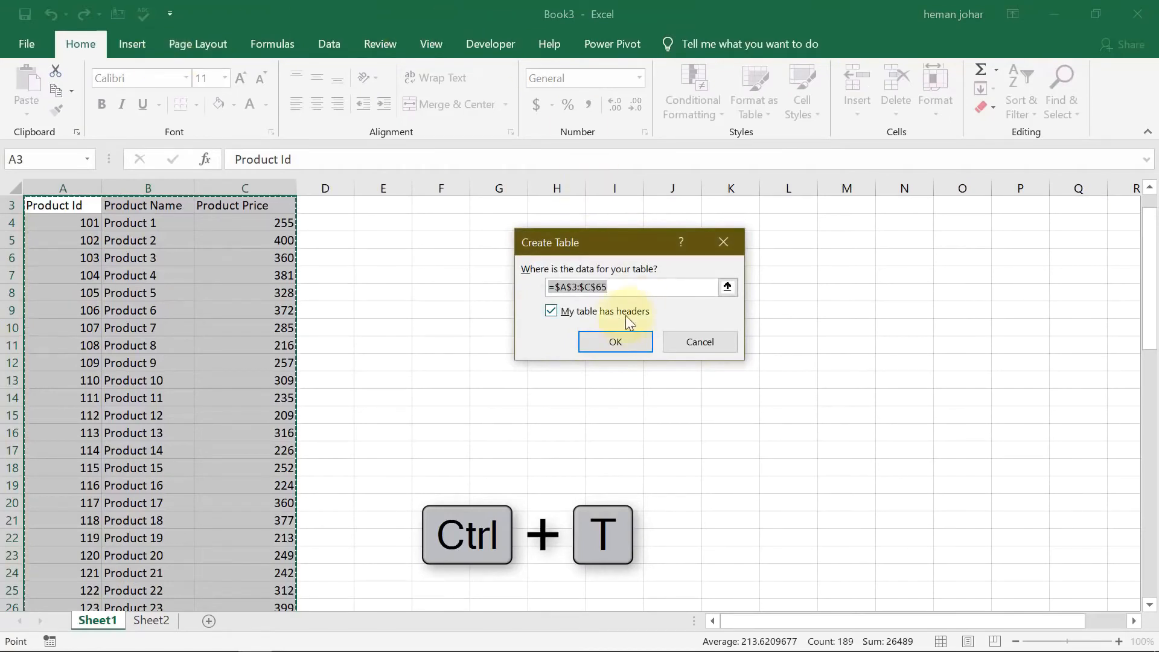
{"action": "left_click", "coordinate": [614, 335]}
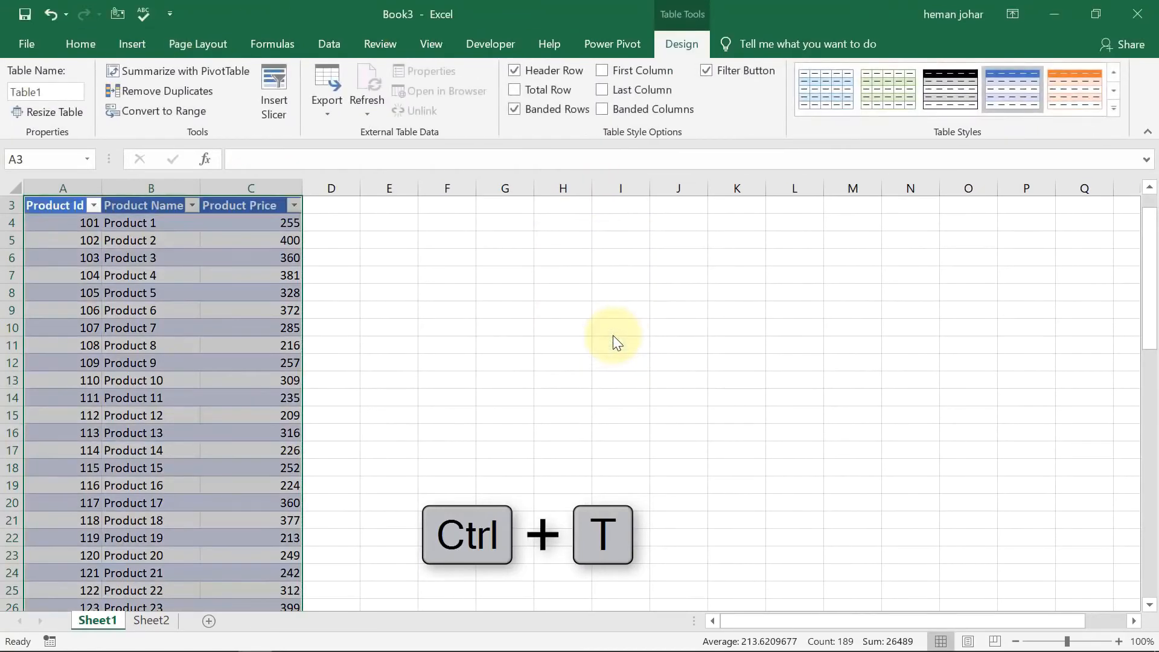
Name the Sheet1 table ProductName.
{"action": "left_click", "coordinate": [50, 96]}
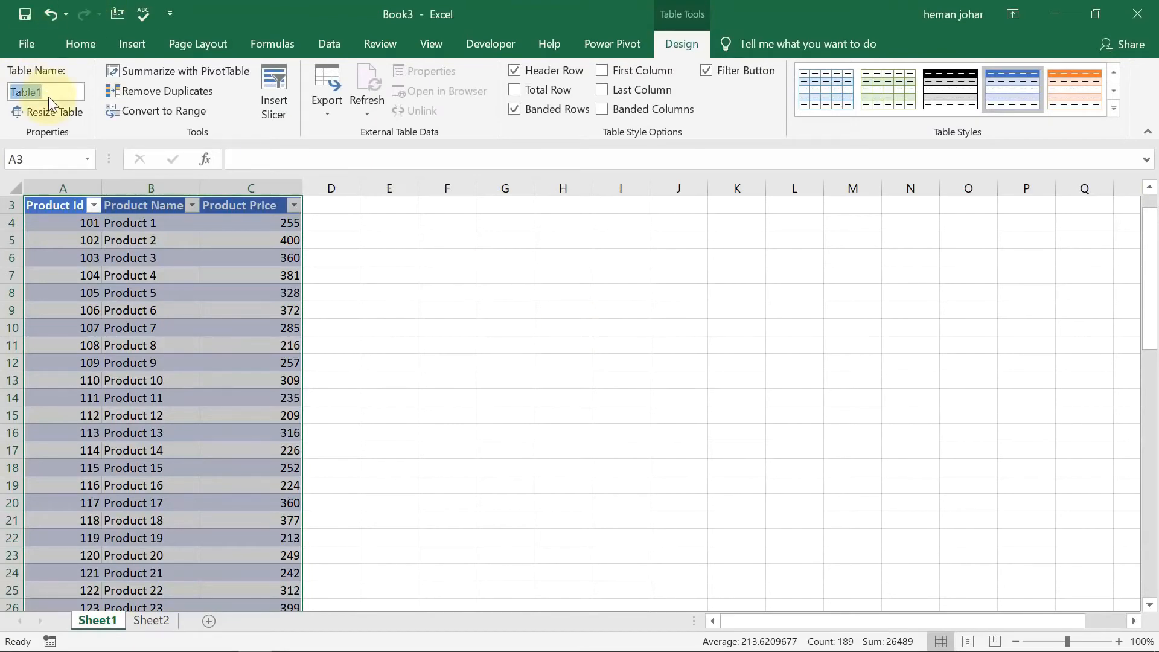
{"action": "type", "text": "ProductName"}
{"action": "key", "text": "Return"}
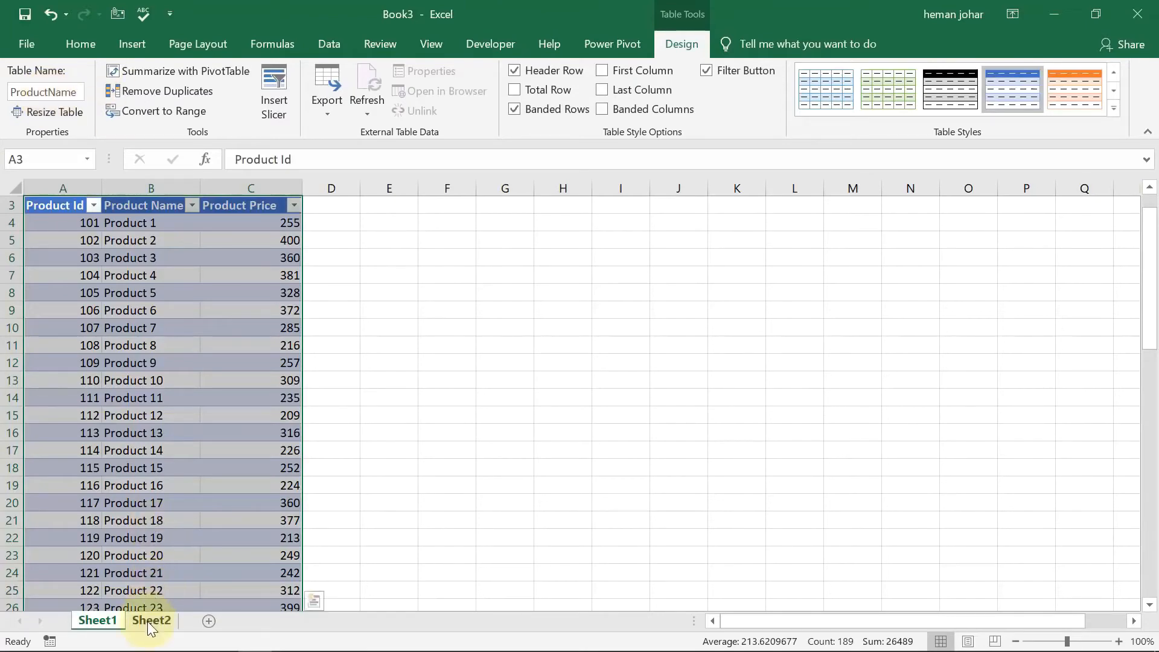
Convert the Sheet2 sales data in A3:F65 into a table with headers using a light blue table style.
{"action": "left_click", "coordinate": [150, 620]}
{"action": "left_click", "coordinate": [73, 263]}
{"action": "left_click", "coordinate": [75, 256]}
{"action": "key", "text": "shift+Right"}
{"action": "key", "text": "shift+Right"}
{"action": "key", "text": "shift+Right"}
{"action": "key", "text": "shift+Right"}
{"action": "key", "text": "shift+Right"}
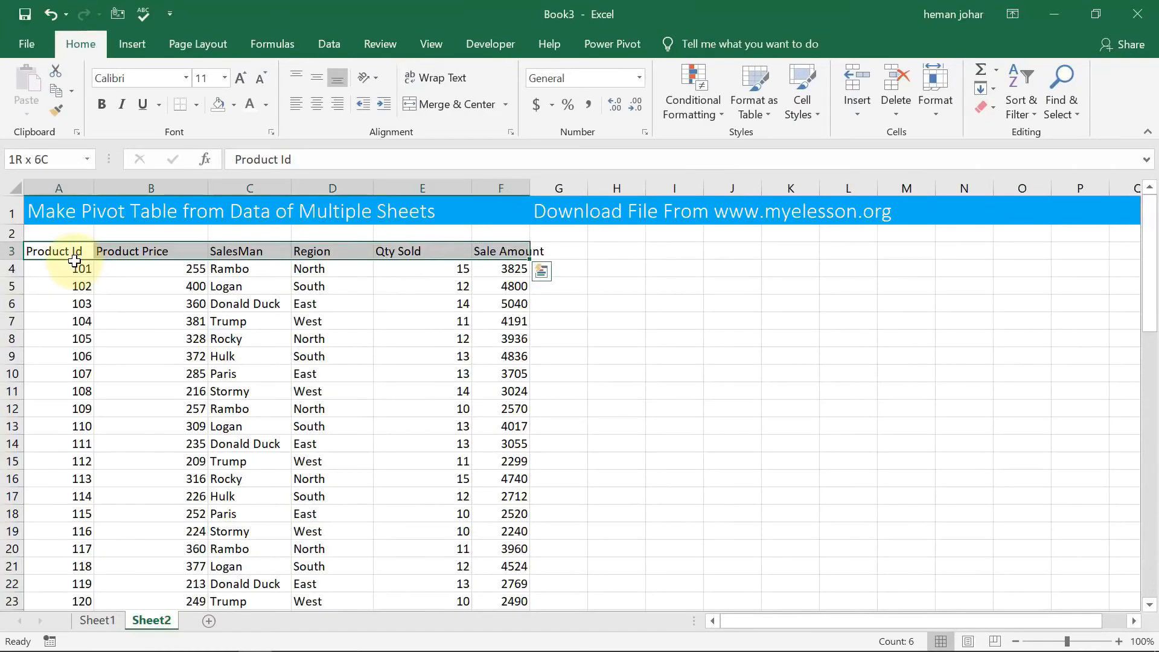
{"action": "key", "text": "ctrl+shift+Down"}
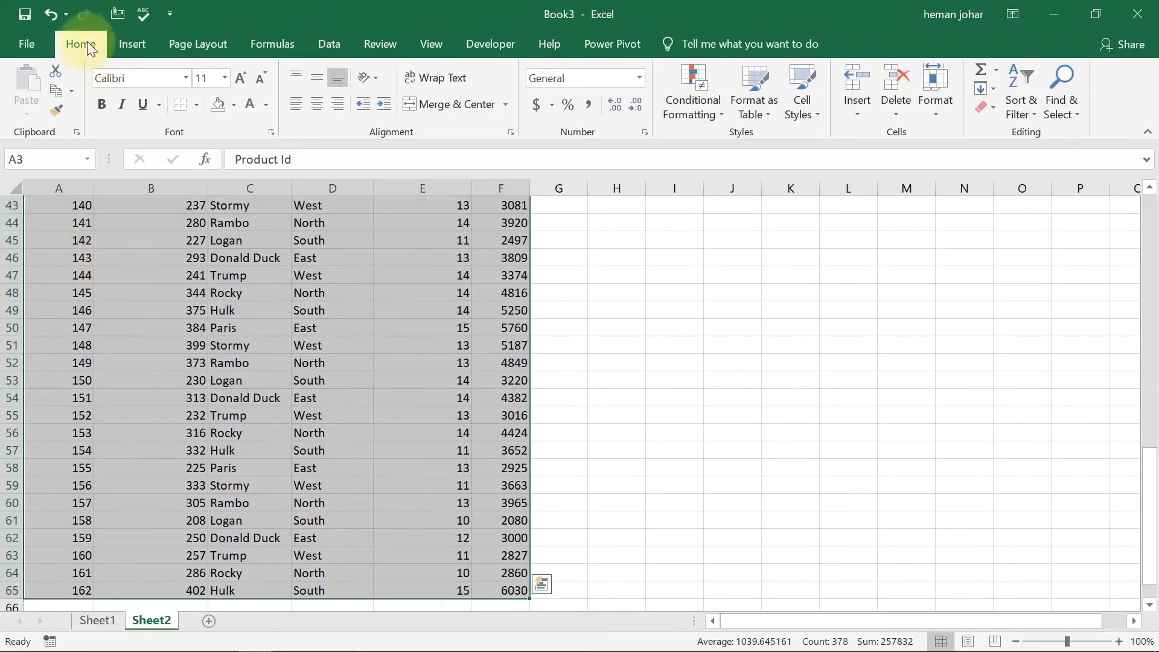
{"action": "left_click", "coordinate": [755, 100]}
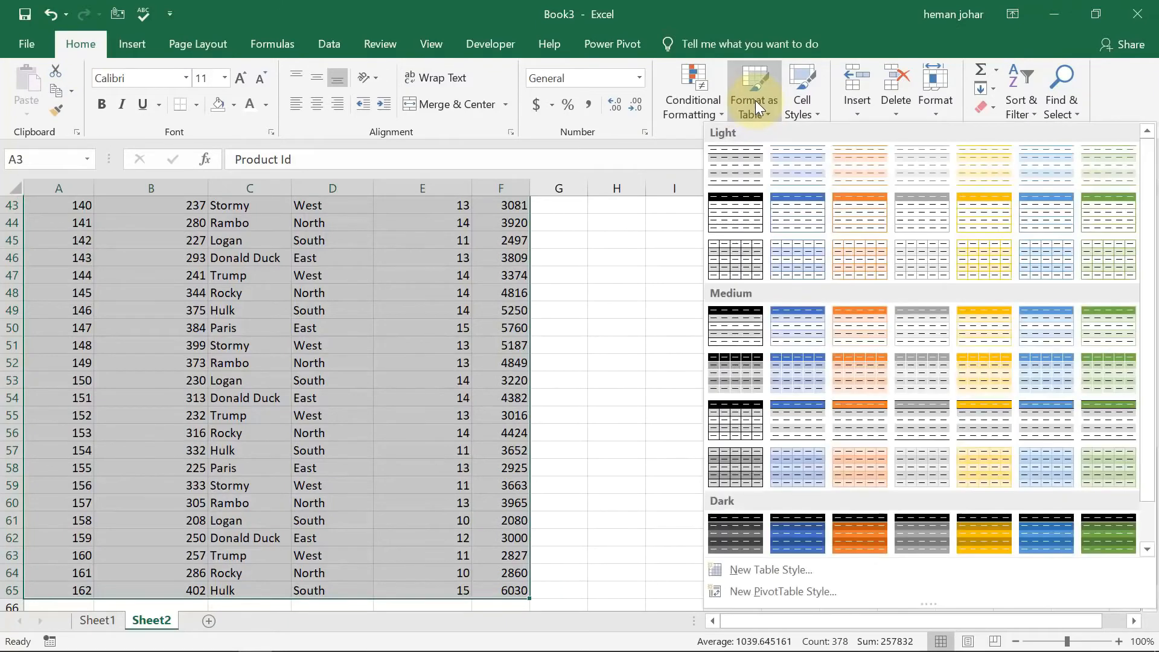
{"action": "left_click", "coordinate": [803, 215]}
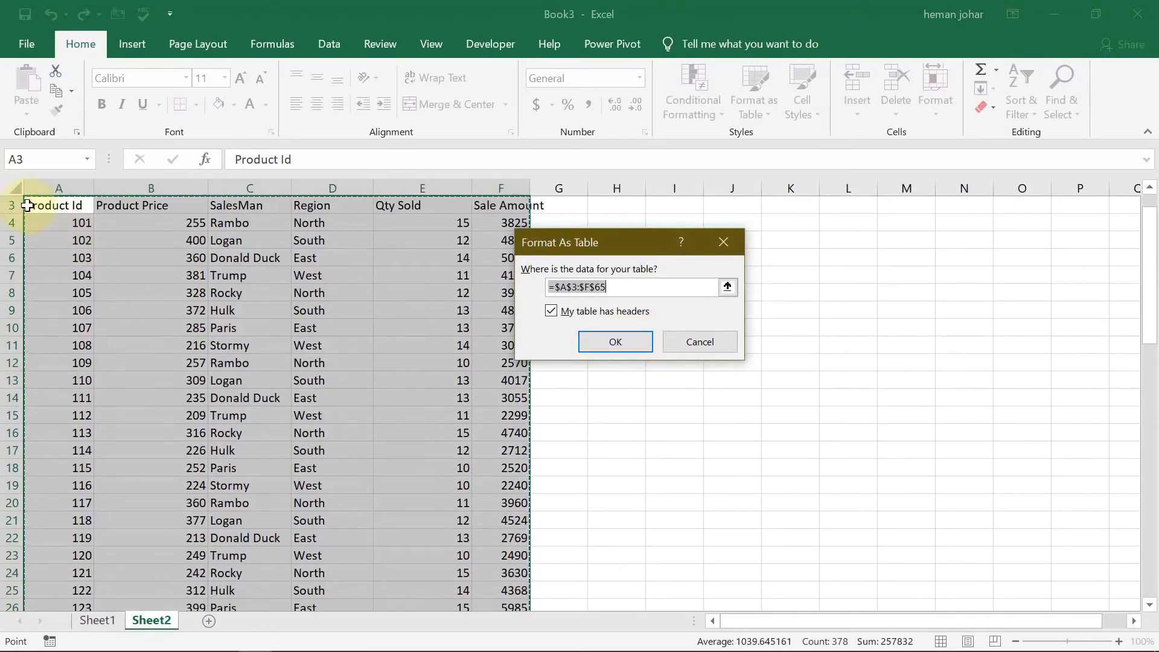
{"action": "left_click", "coordinate": [622, 346]}
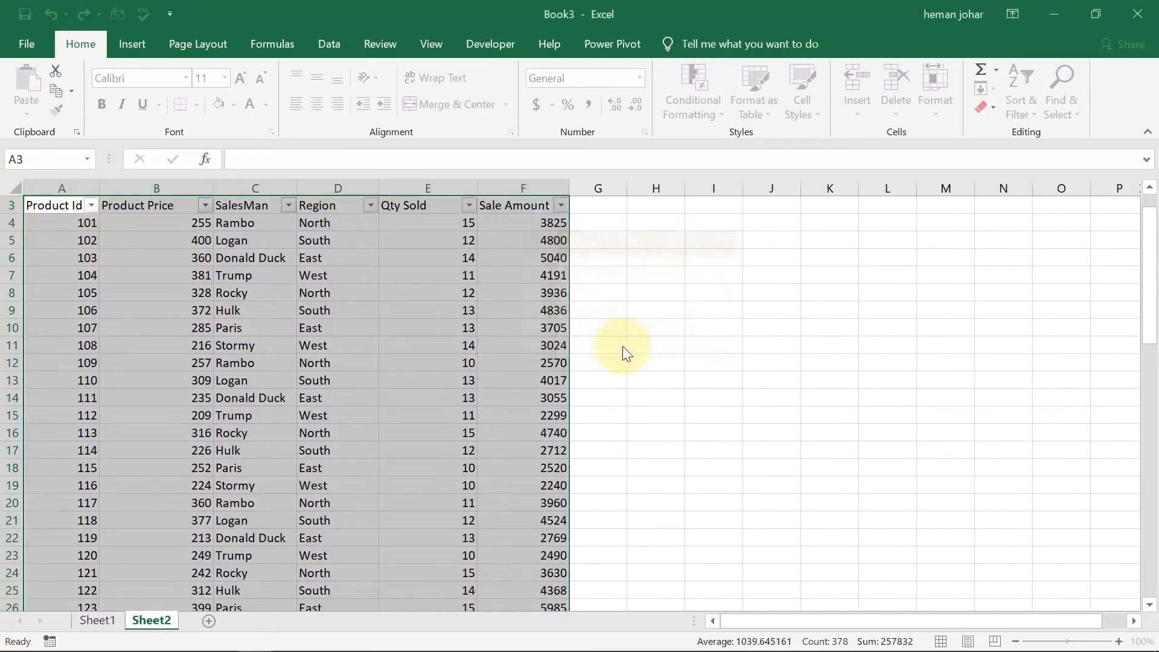
Name the Sheet2 table Salerep.
{"action": "left_click", "coordinate": [64, 91]}
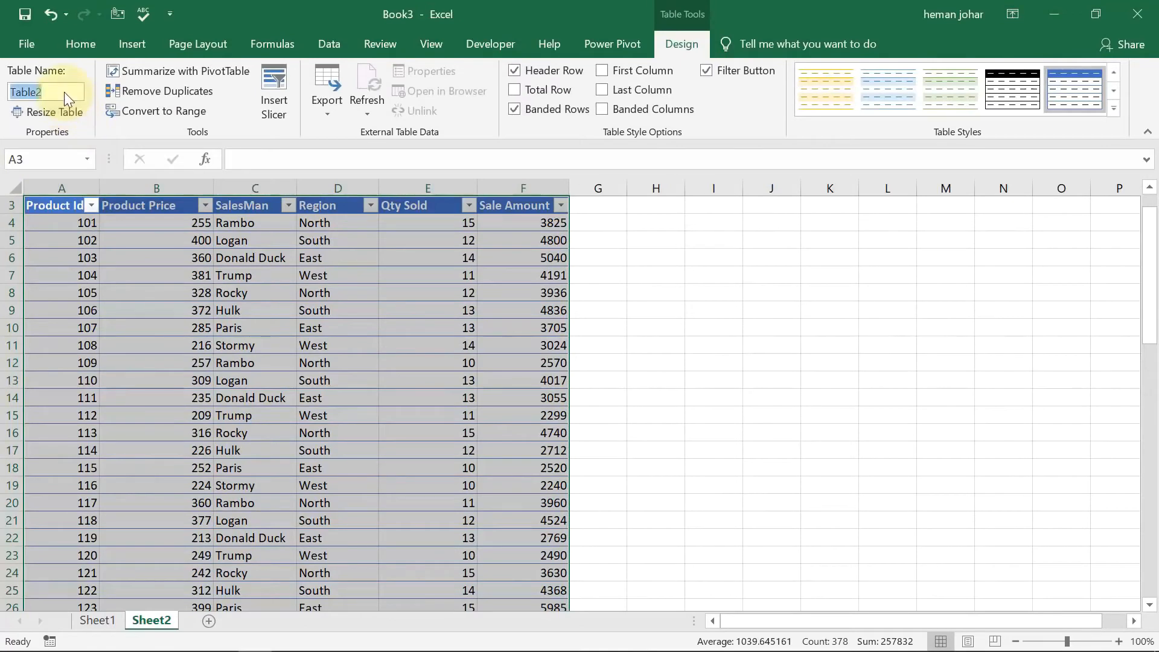
{"action": "type", "text": "Salerep"}
{"action": "key", "text": "Return"}
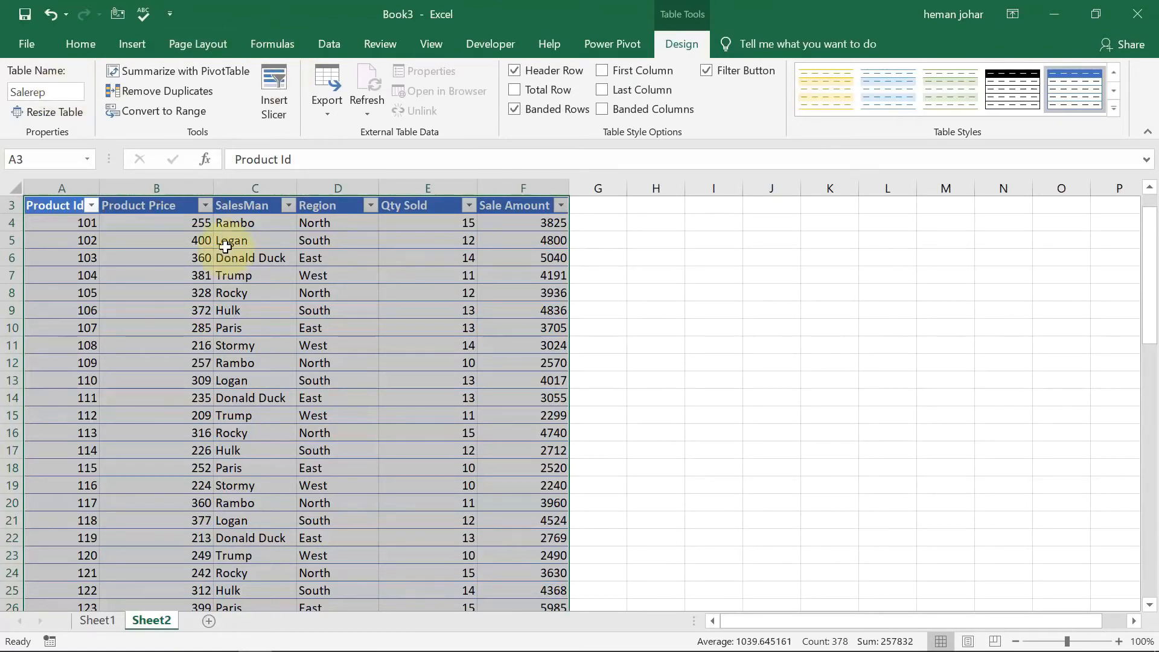
Start a new table relationship with ProductName as the related table and Product Id as its primary column.
{"action": "left_click", "coordinate": [83, 44]}
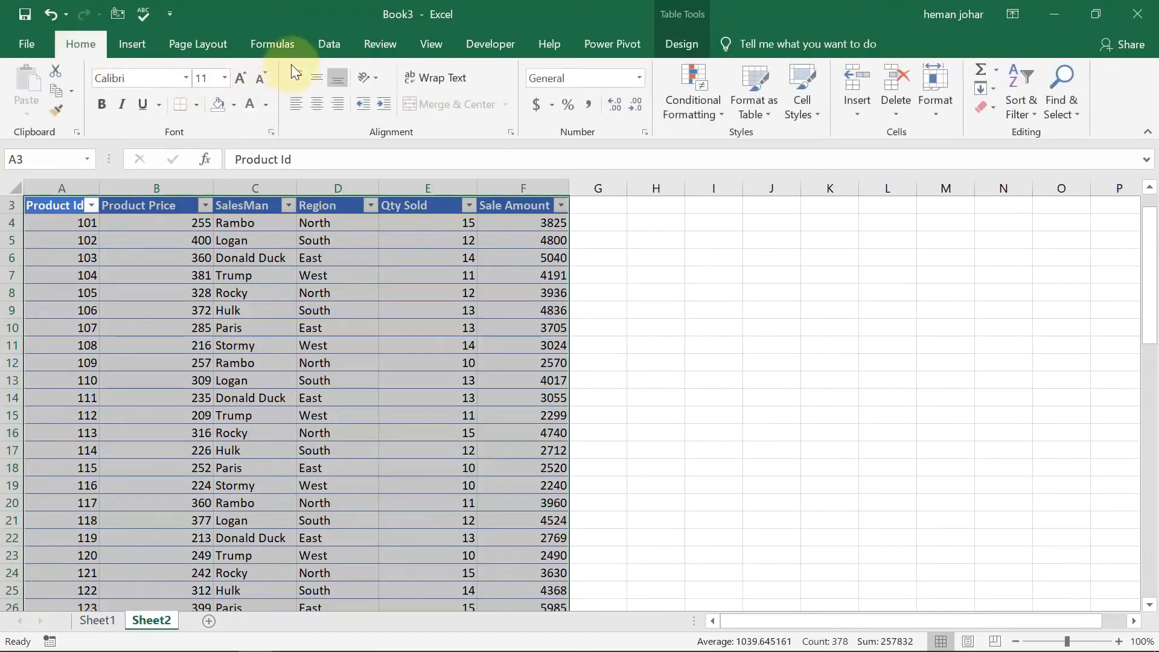
{"action": "left_click", "coordinate": [335, 45]}
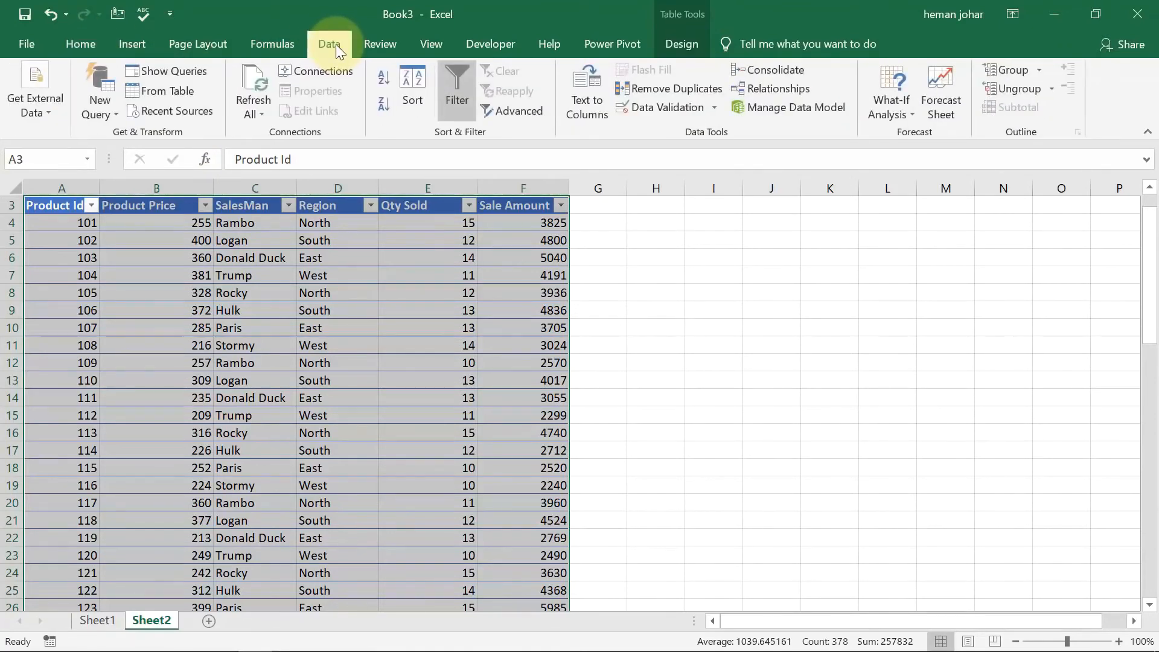
{"action": "left_click", "coordinate": [756, 88]}
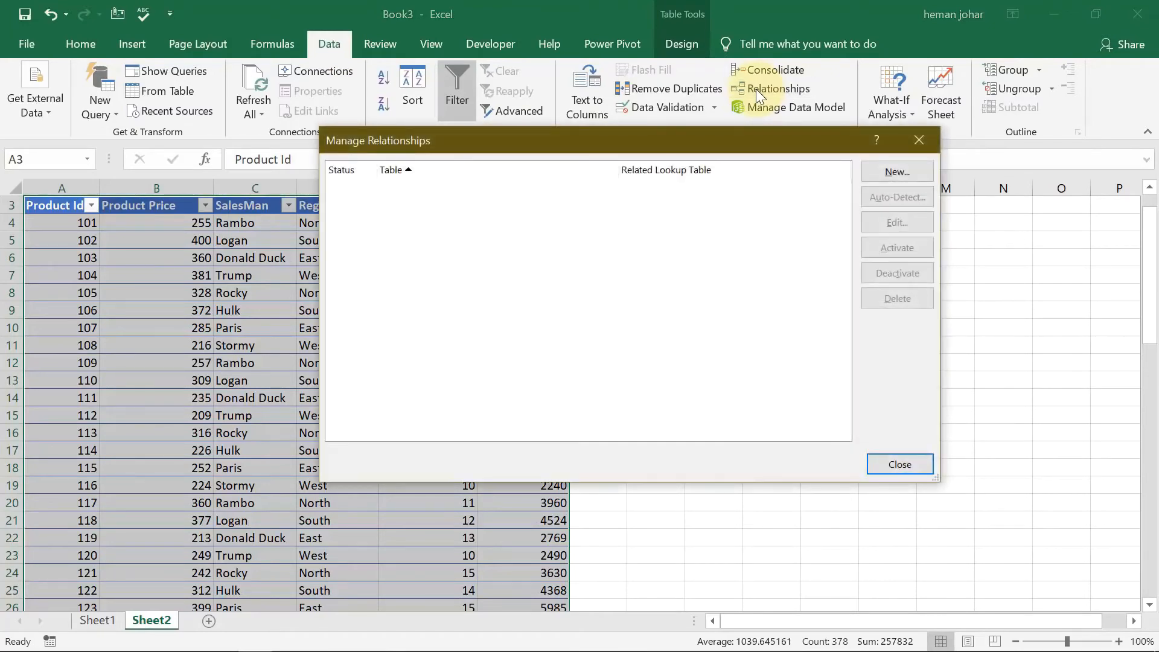
{"action": "left_click", "coordinate": [899, 172]}
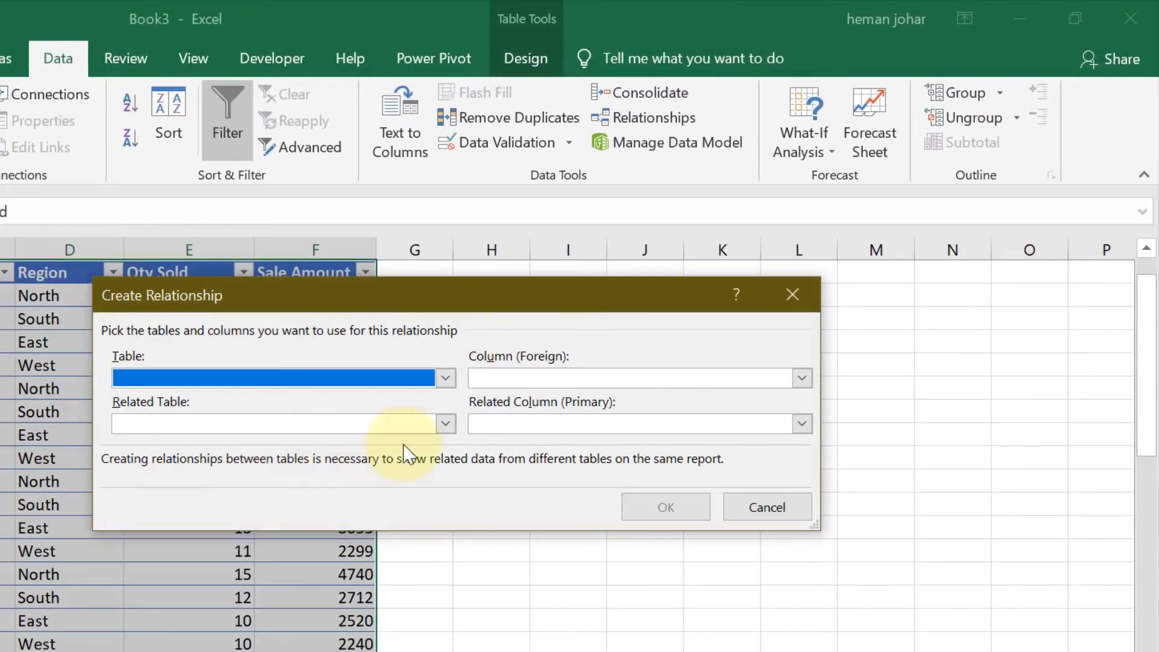
{"action": "left_click", "coordinate": [445, 424]}
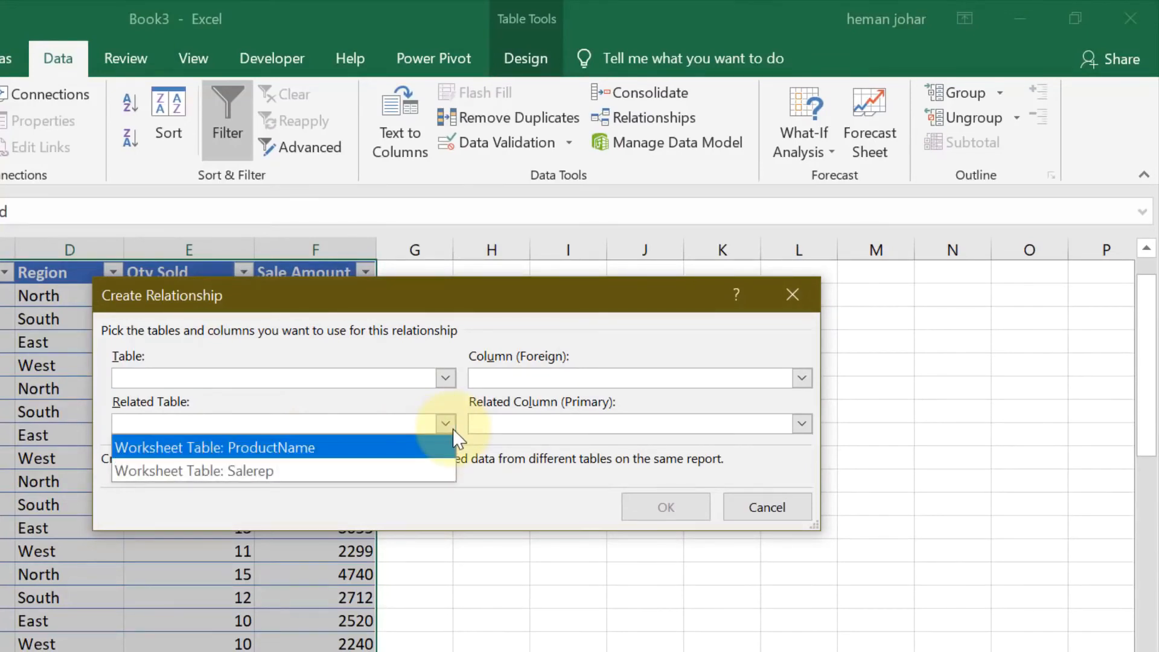
{"action": "left_click", "coordinate": [346, 448]}
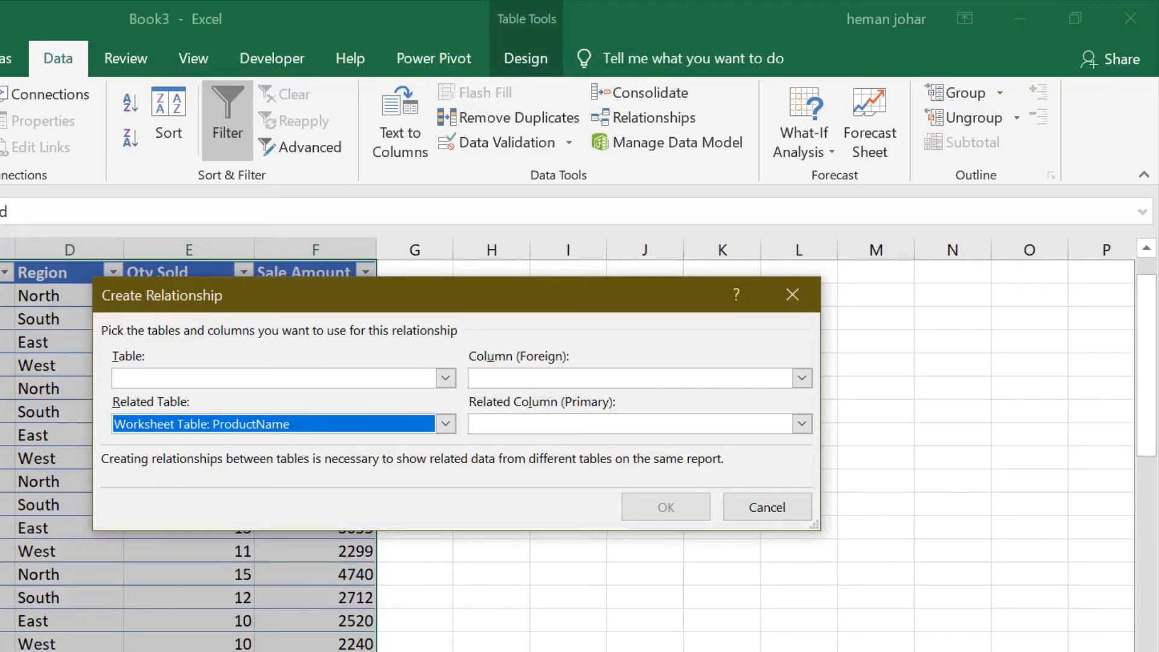
{"action": "left_click", "coordinate": [807, 425]}
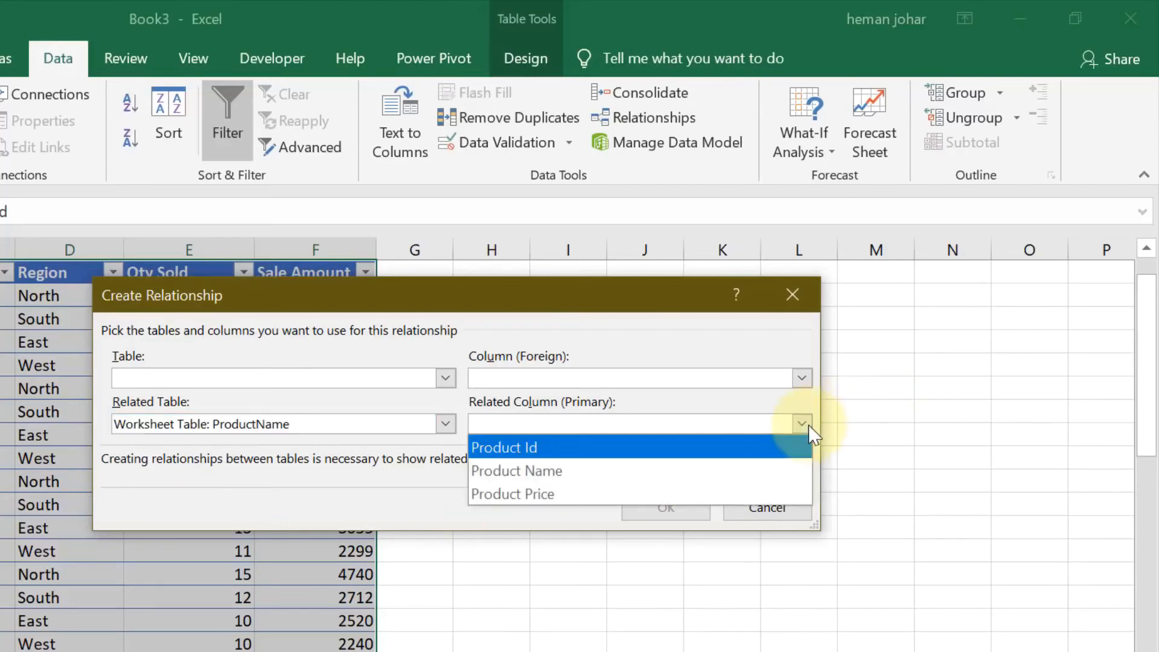
{"action": "left_click", "coordinate": [699, 452]}
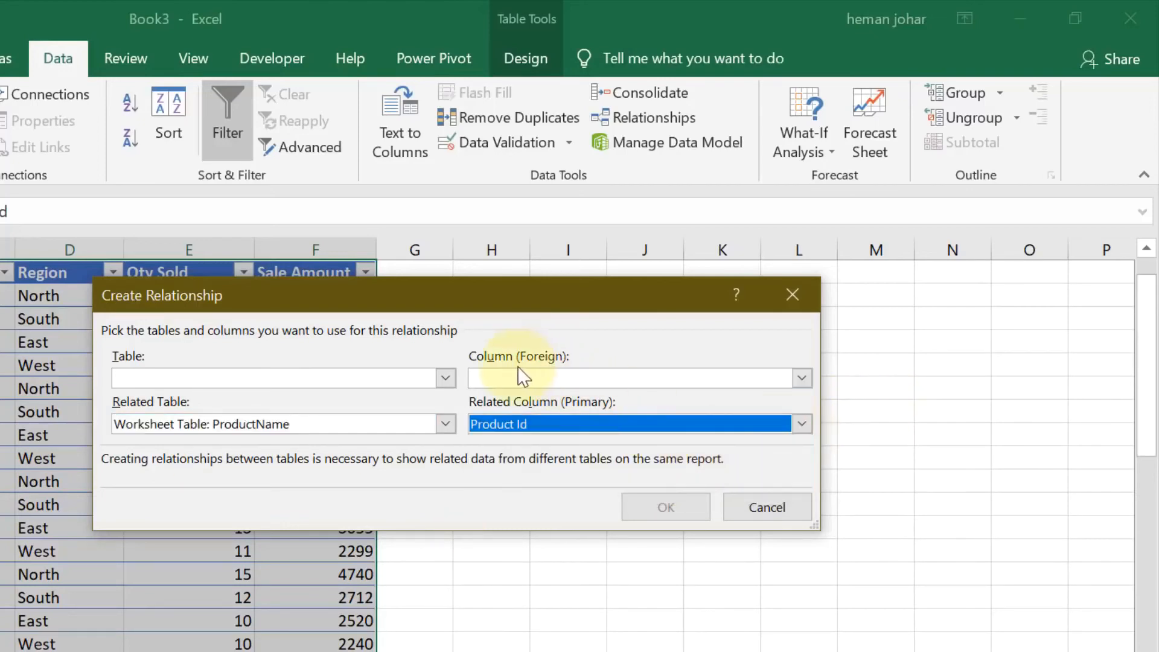
Set Salerep and its Product Id as the foreign table and column, and create the relationship.
{"action": "left_click", "coordinate": [446, 378]}
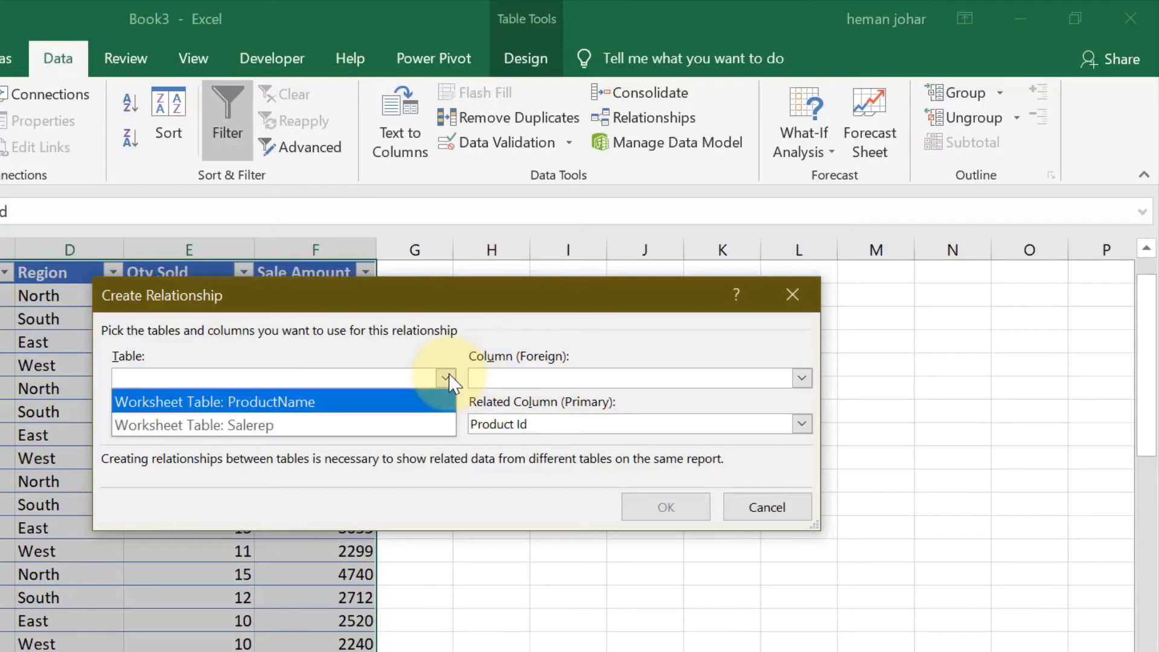
{"action": "left_click", "coordinate": [305, 426]}
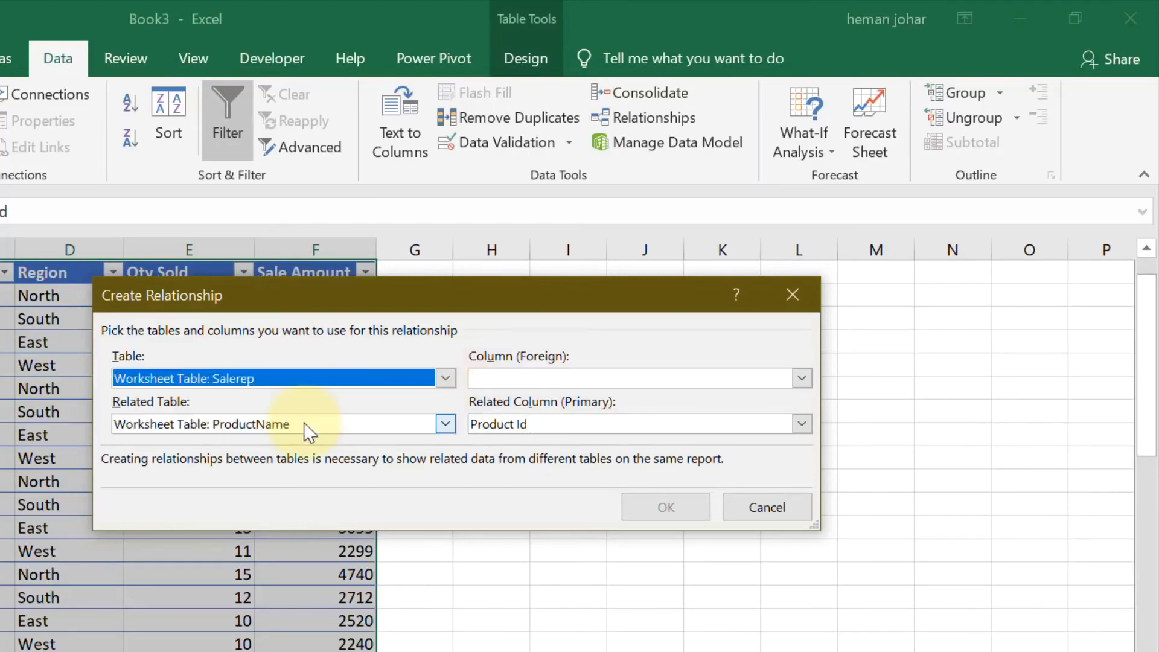
{"action": "left_click", "coordinate": [801, 379]}
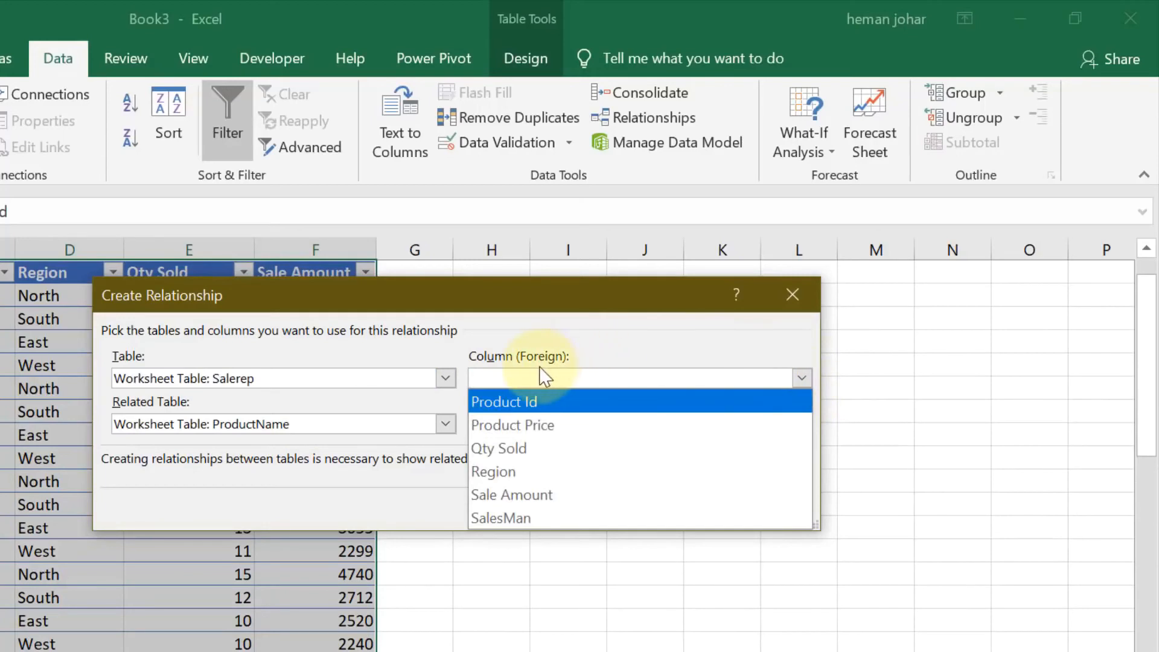
{"action": "left_click", "coordinate": [532, 401]}
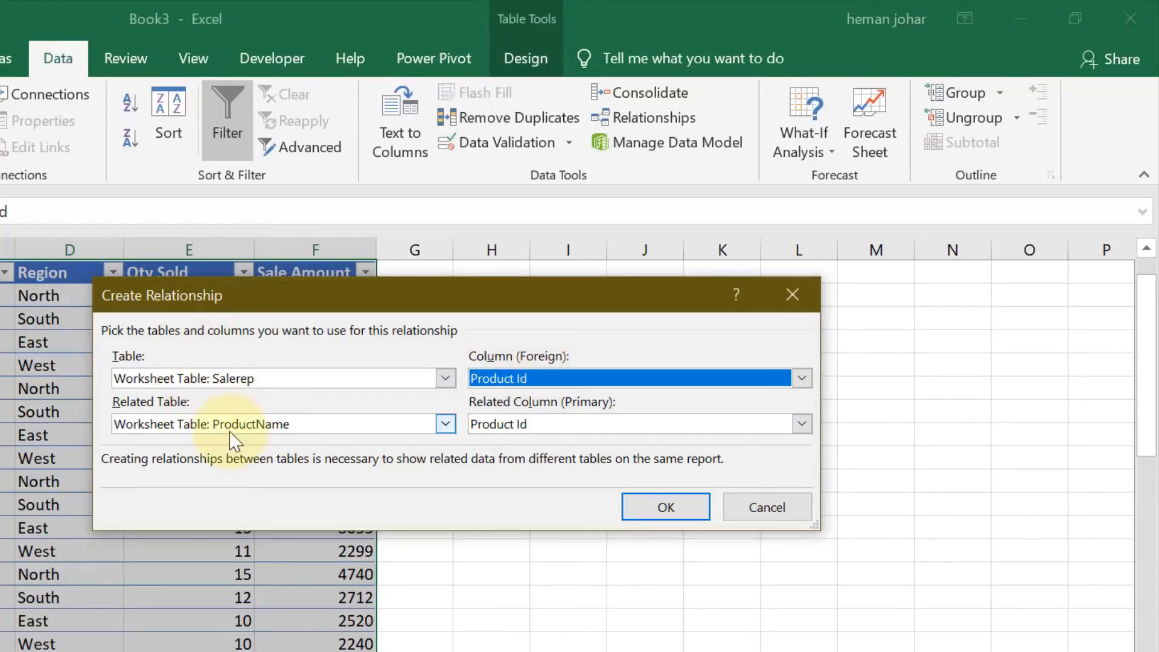
{"action": "left_click", "coordinate": [659, 509]}
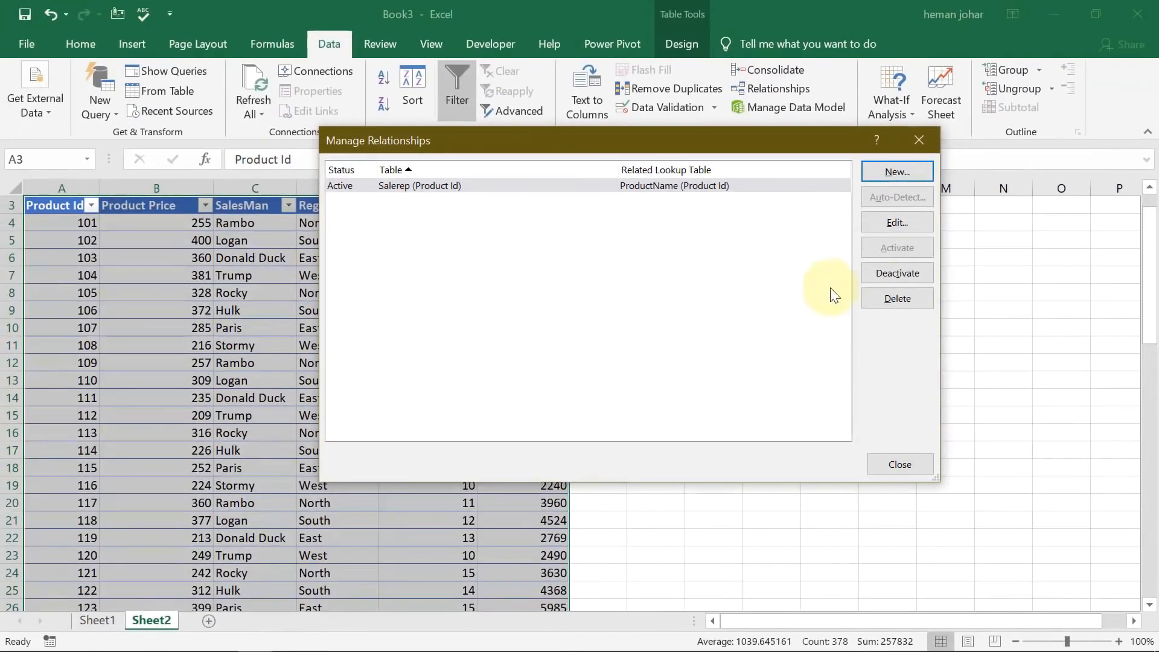
{"action": "left_click", "coordinate": [915, 139]}
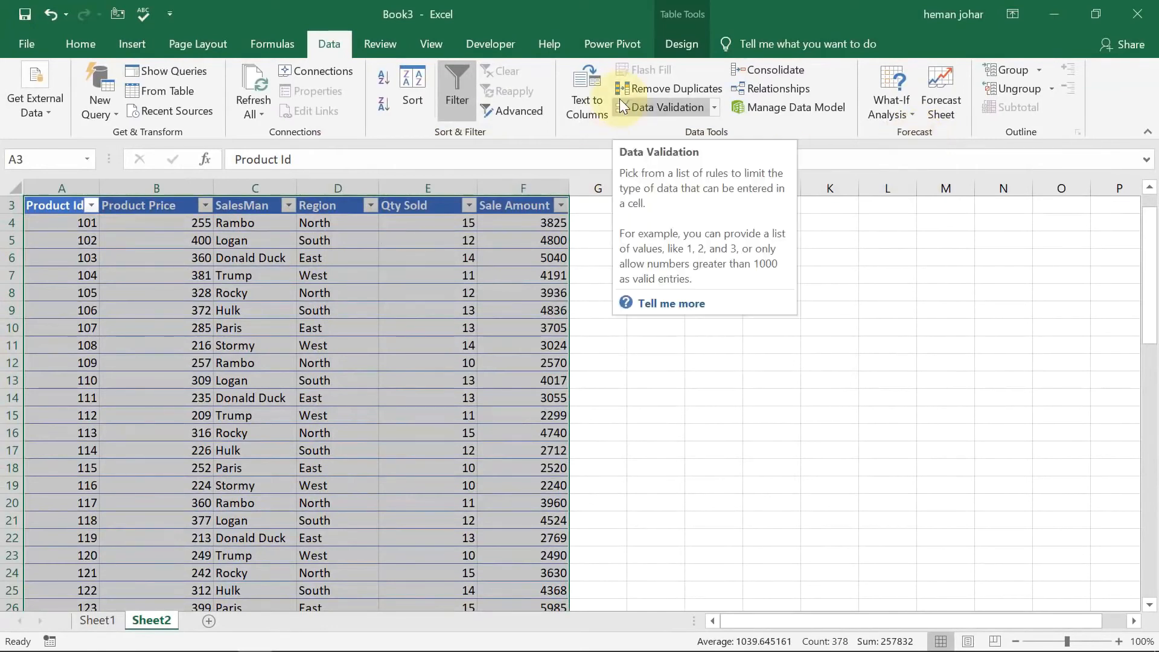
Review the Salerep–ProductName relationship in the Power Pivot data model's relationship manager.
{"action": "left_click", "coordinate": [612, 44]}
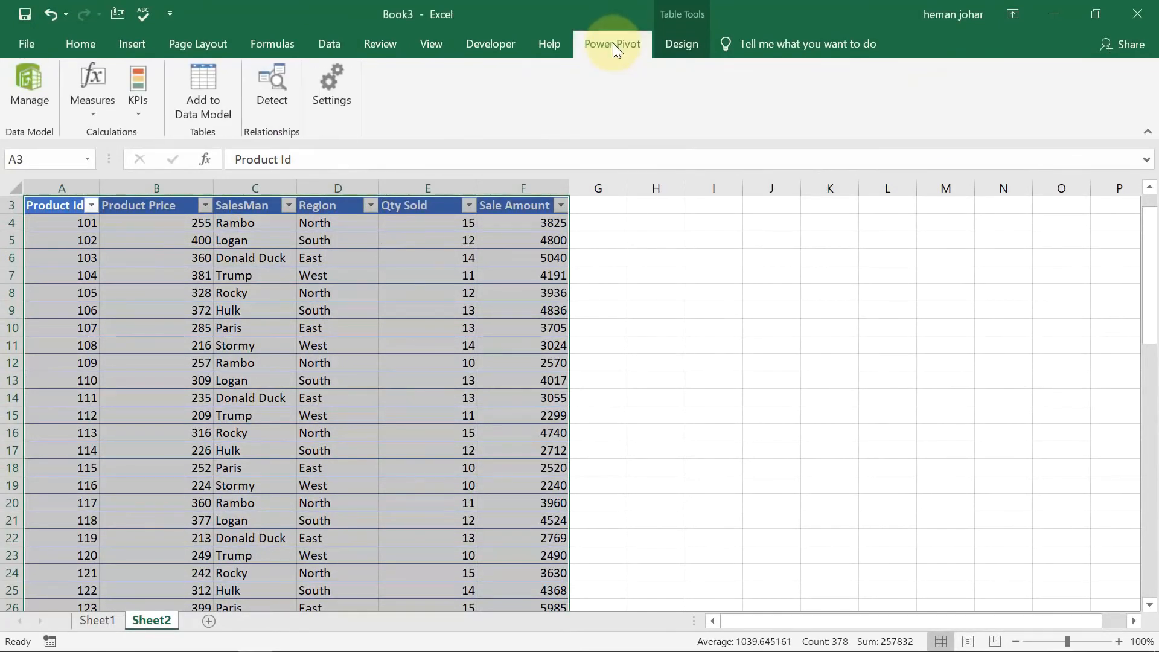
{"action": "left_click", "coordinate": [32, 79]}
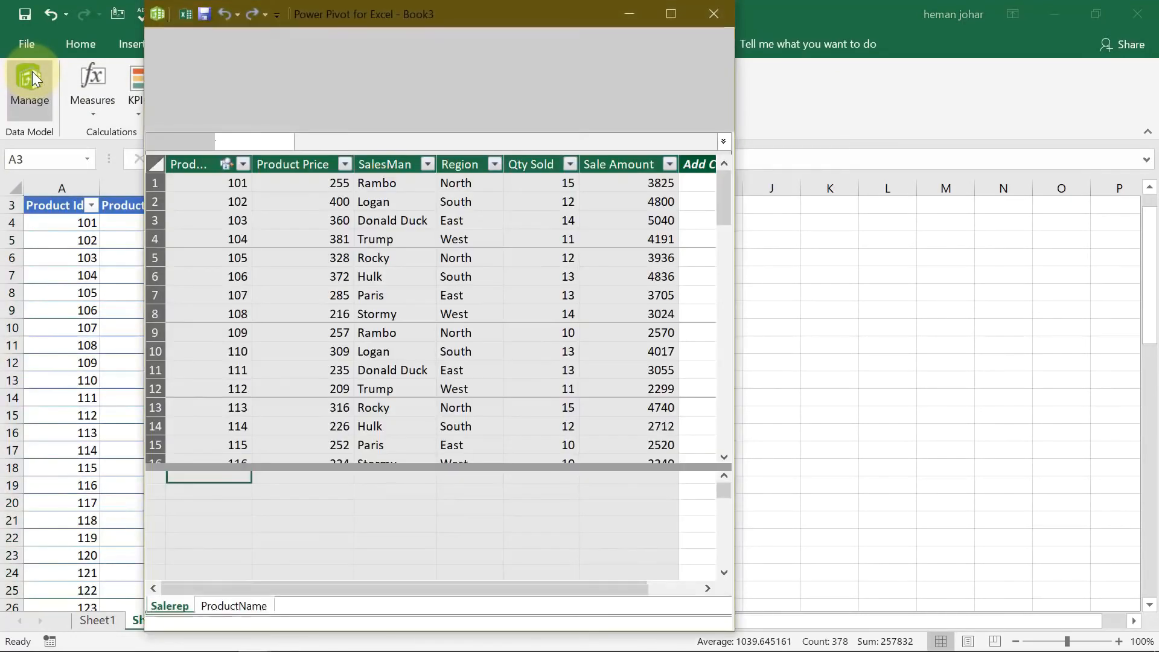
{"action": "left_click", "coordinate": [272, 38]}
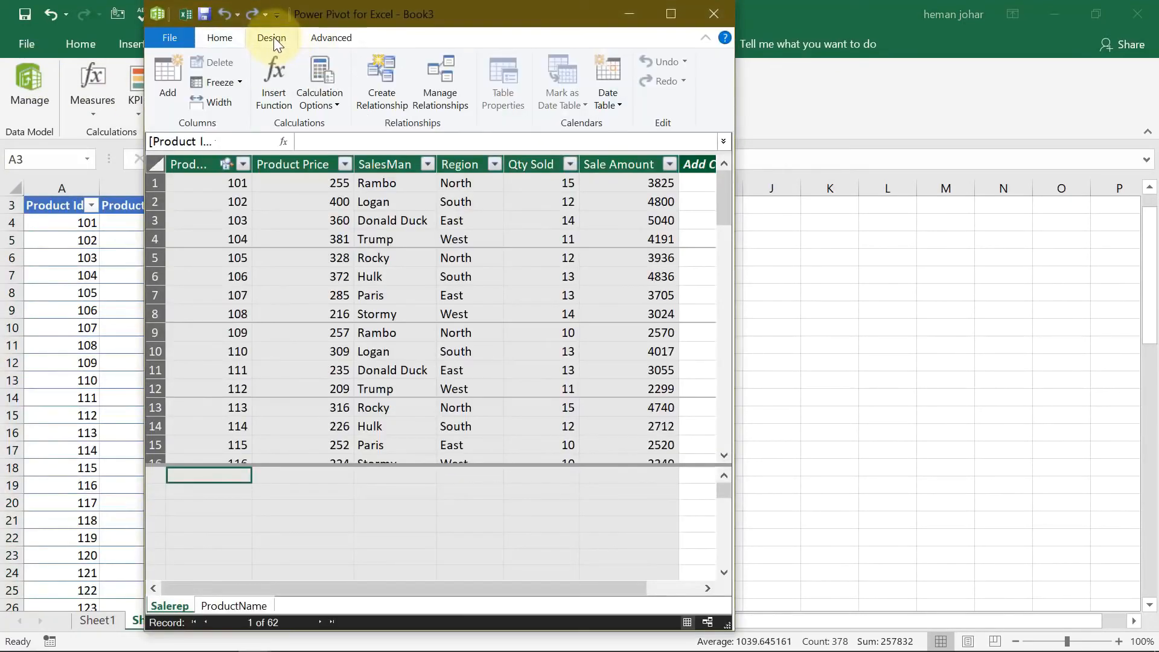
{"action": "left_click", "coordinate": [435, 77]}
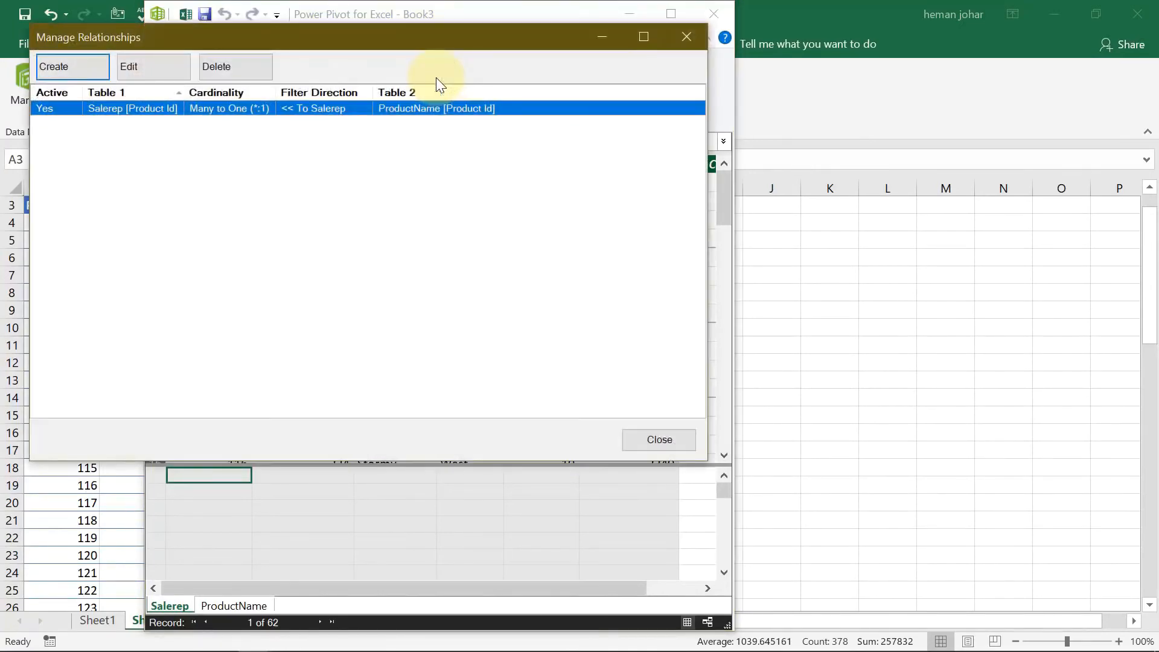
{"action": "left_click", "coordinate": [161, 61]}
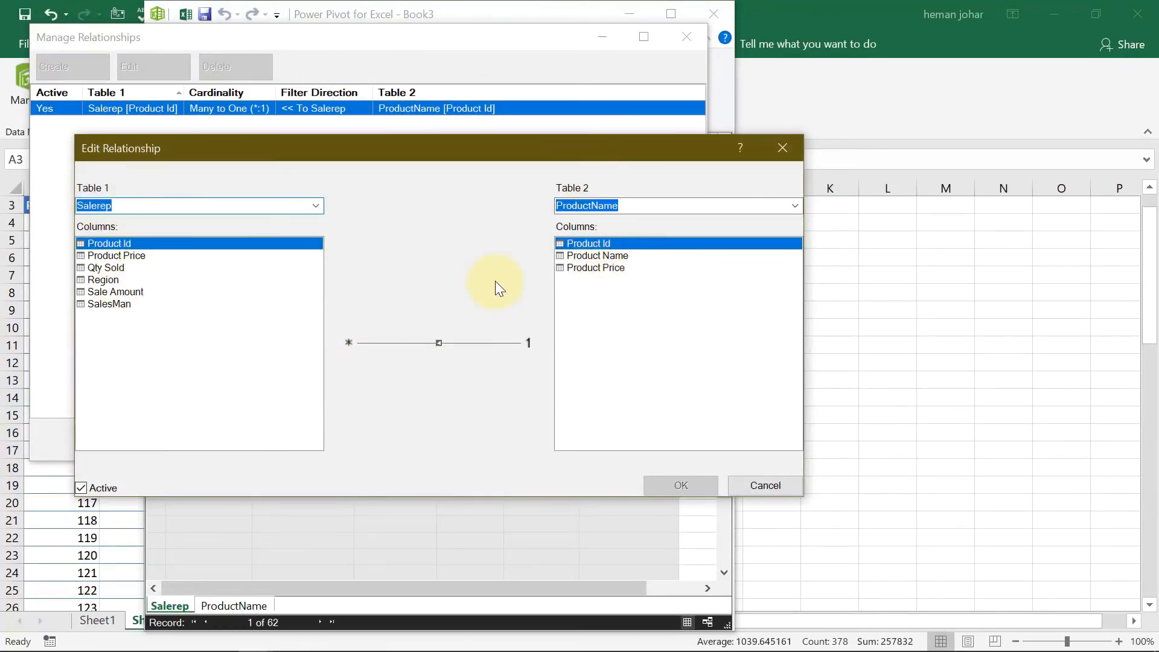
{"action": "left_click", "coordinate": [774, 151]}
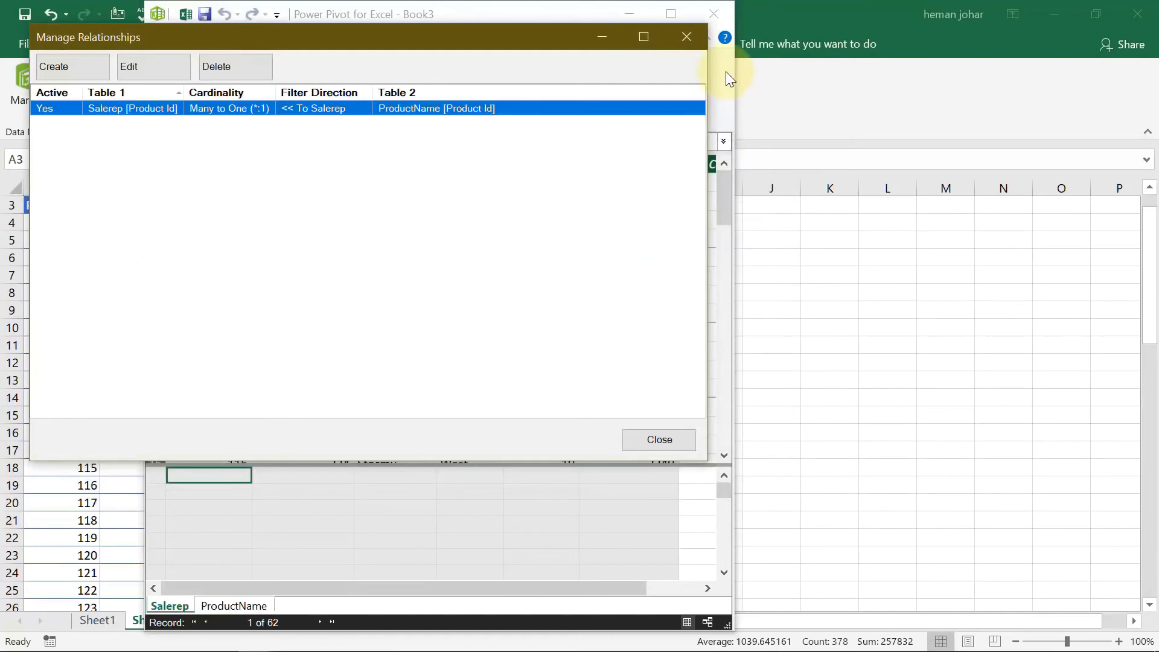
{"action": "left_click", "coordinate": [682, 38]}
{"action": "left_click", "coordinate": [715, 13]}
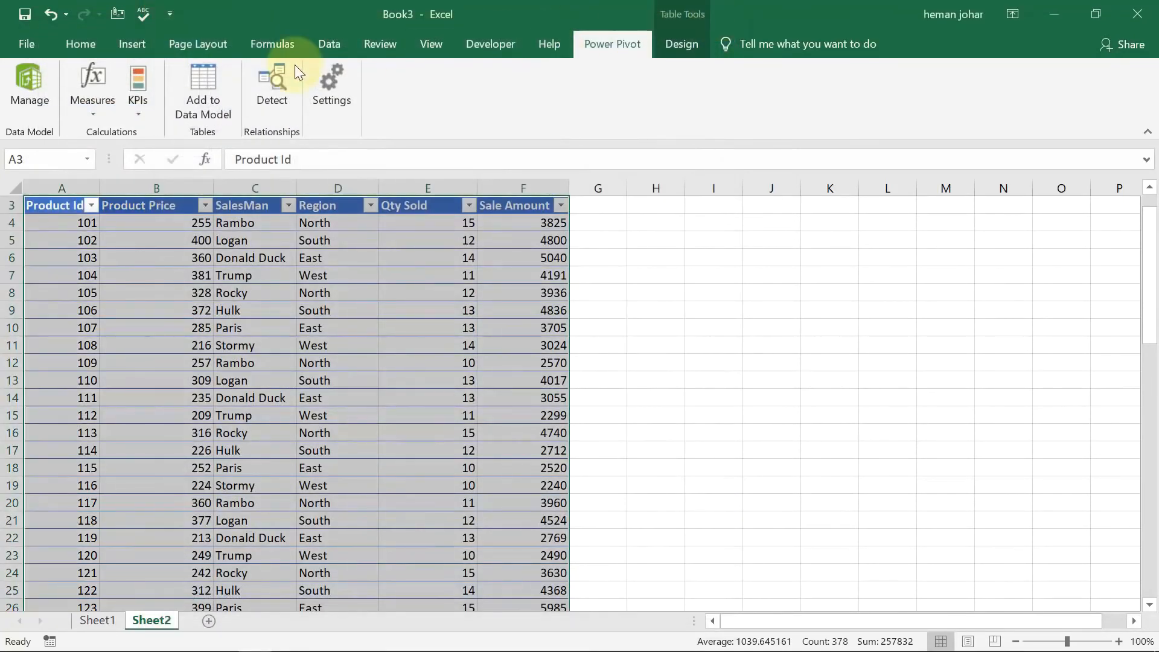
Insert a PivotTable on a new worksheet from the workbook's Data Model and expand the ProductName fields.
{"action": "left_click", "coordinate": [327, 49]}
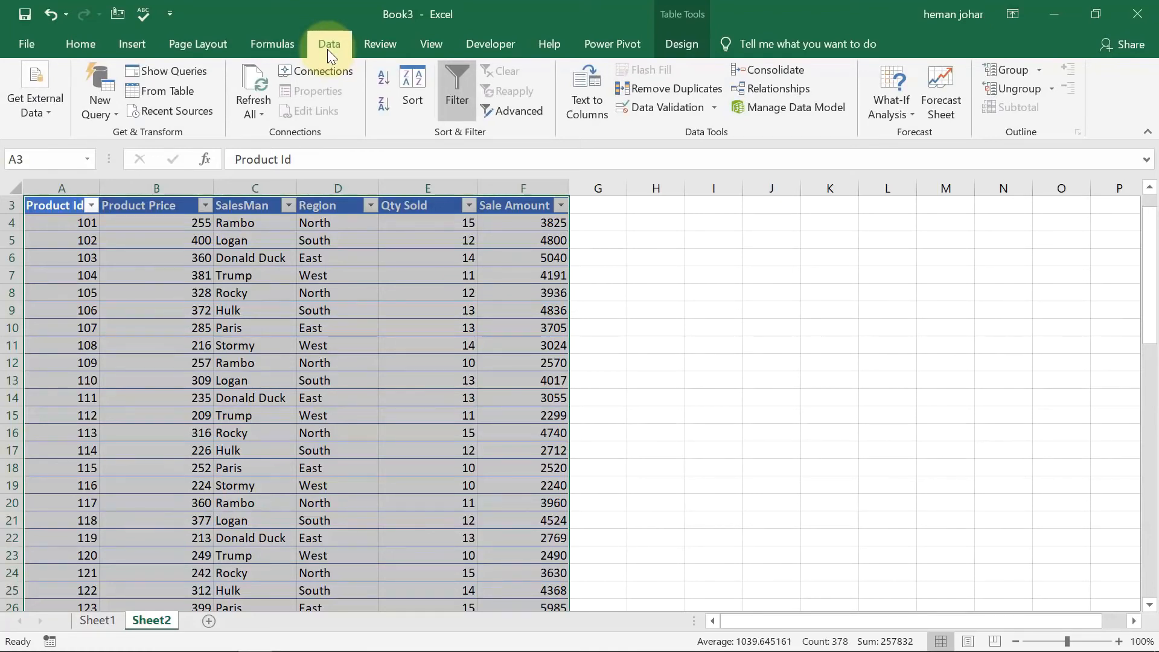
{"action": "left_click", "coordinate": [332, 328]}
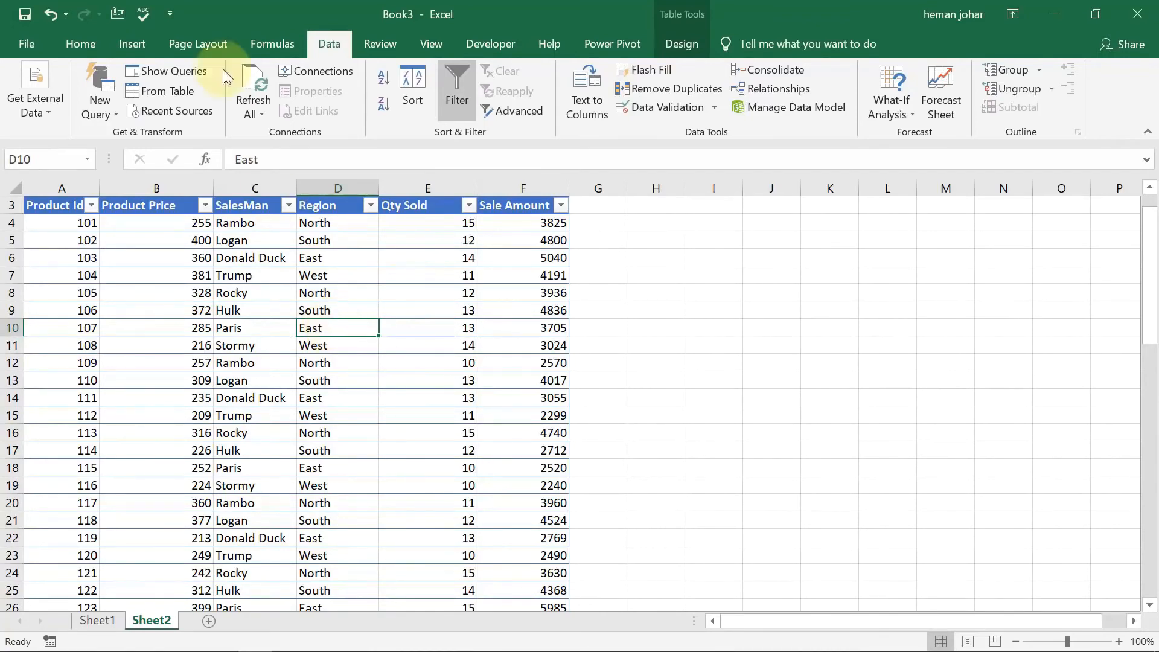
{"action": "left_click", "coordinate": [136, 45]}
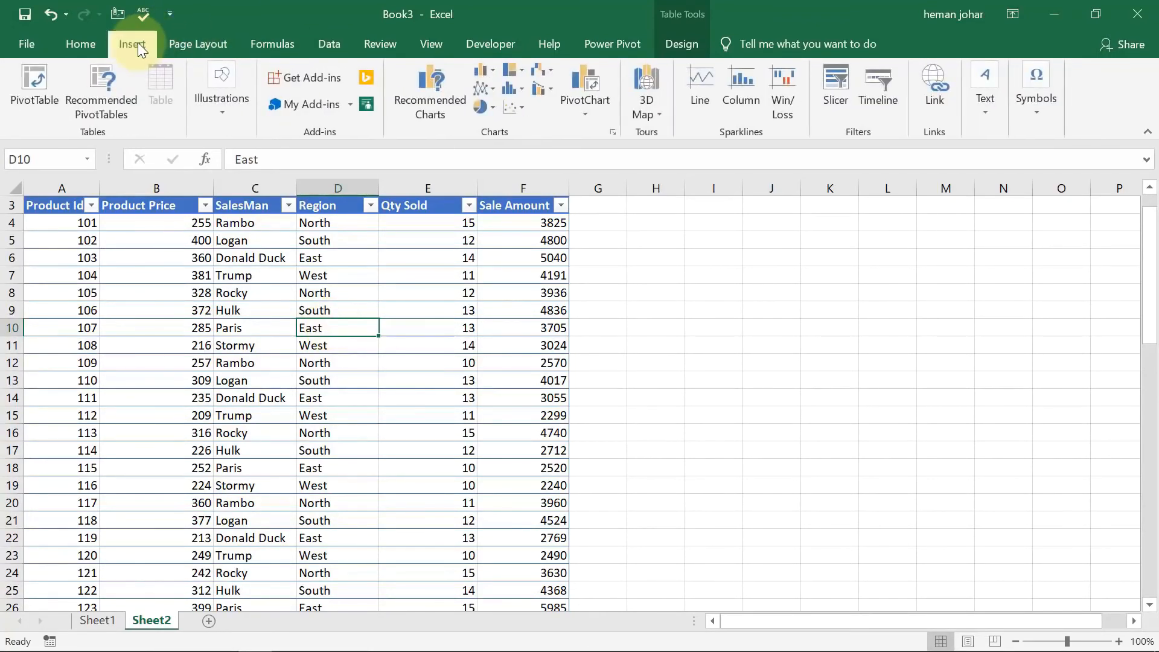
{"action": "left_click", "coordinate": [37, 82]}
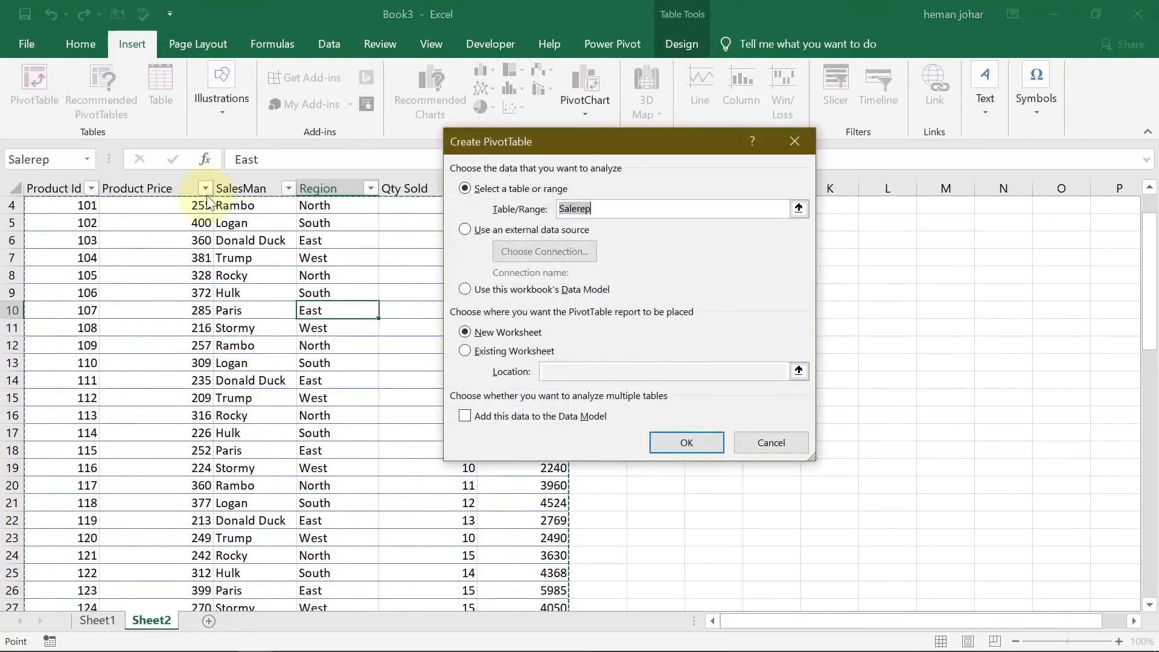
{"action": "left_click", "coordinate": [465, 290]}
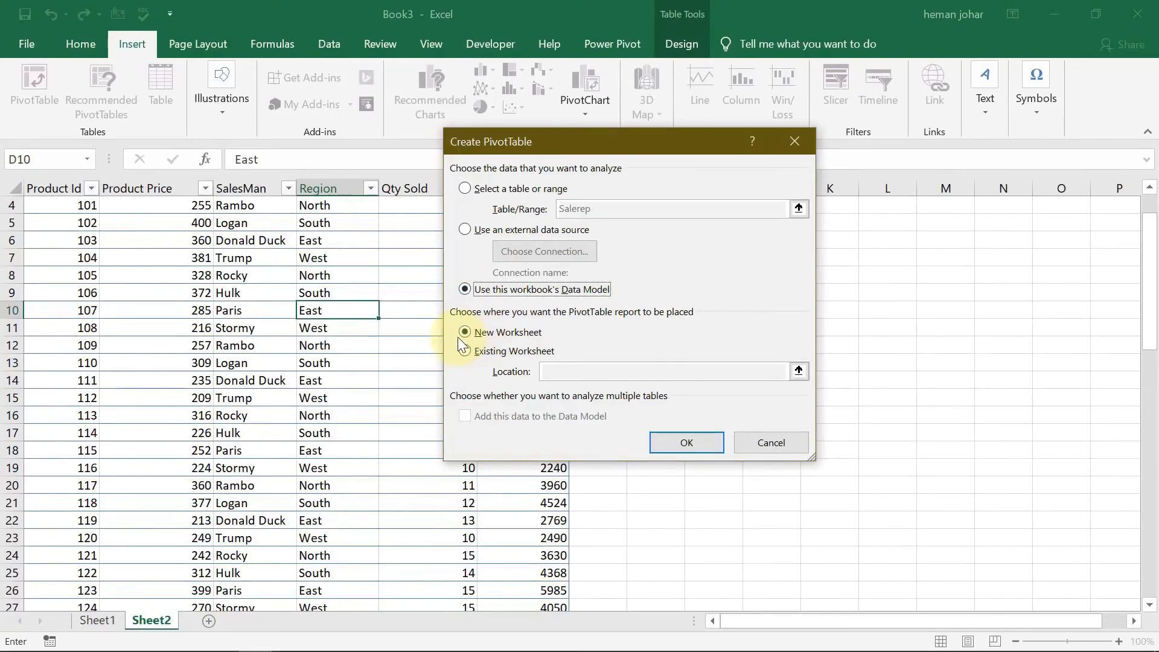
{"action": "left_click", "coordinate": [671, 436]}
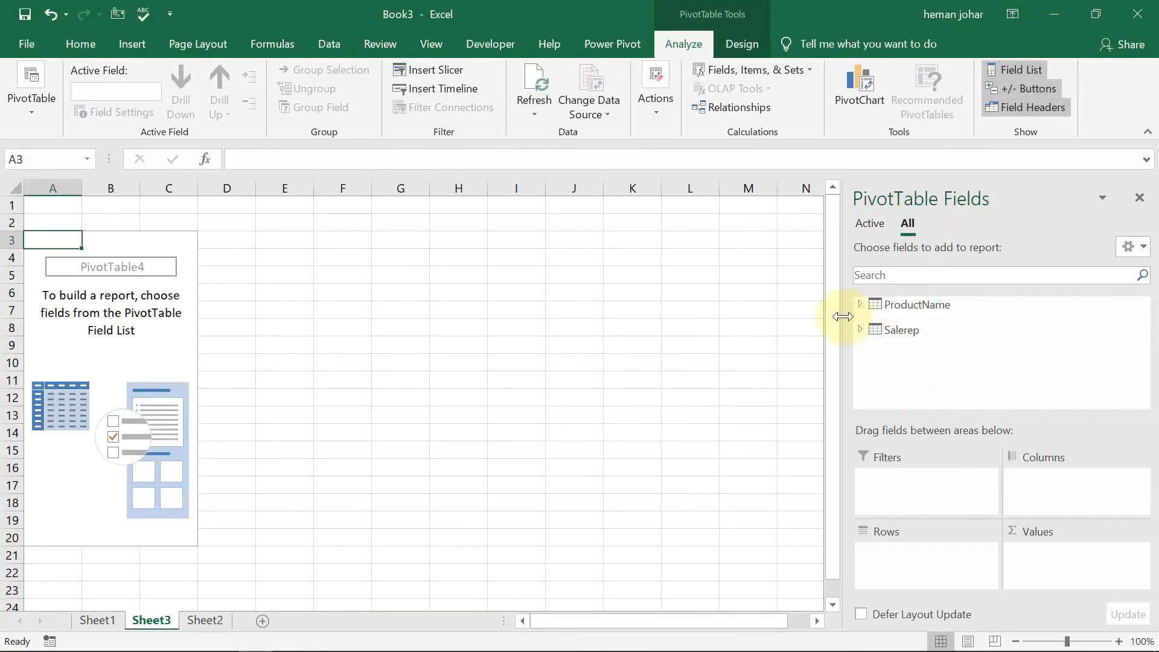
{"action": "left_click", "coordinate": [859, 304]}
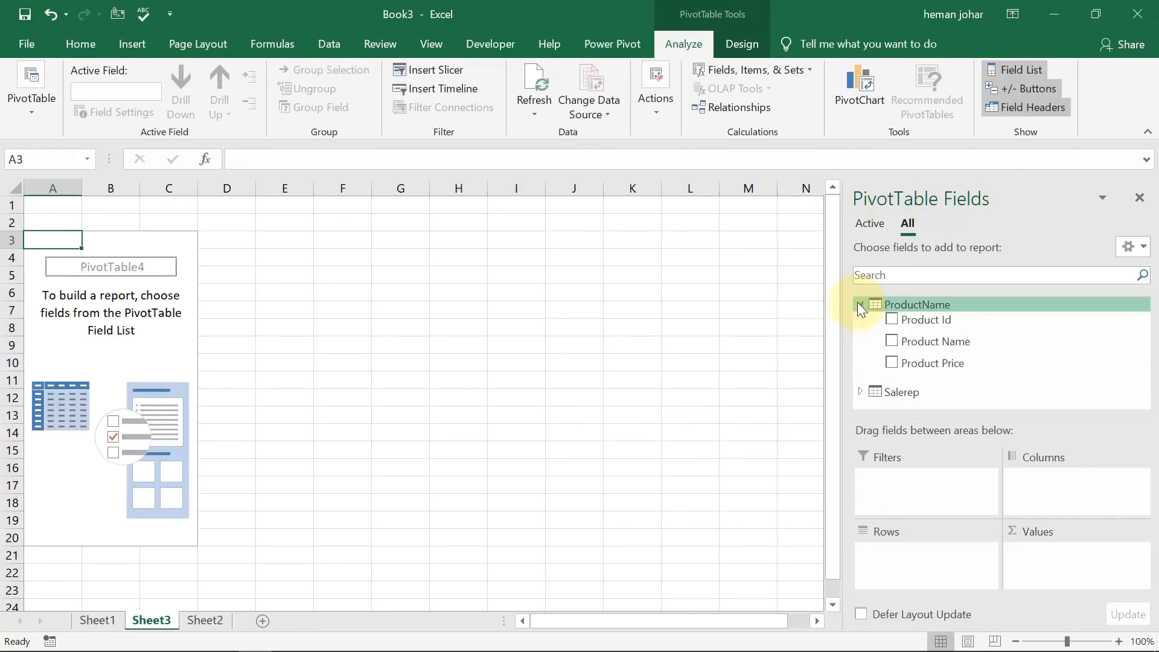
Add Product Name from the ProductName table and SalesMan from the Salerep table to the PivotTable rows.
{"action": "left_click", "coordinate": [859, 305]}
{"action": "left_click", "coordinate": [862, 330]}
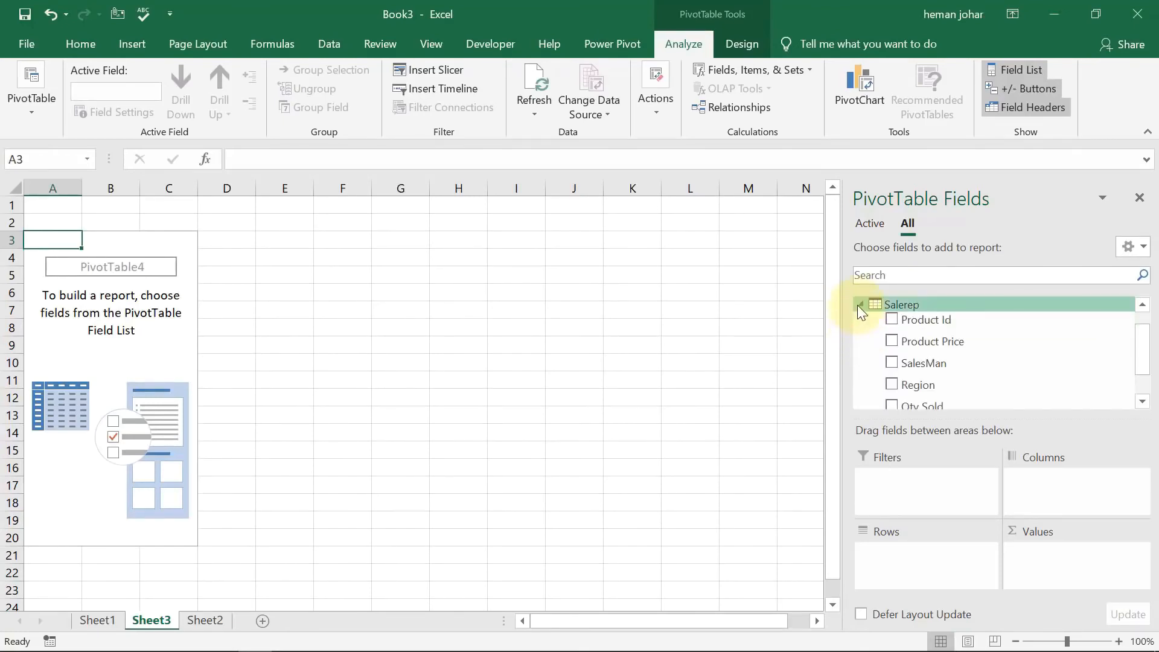
{"action": "left_click", "coordinate": [857, 306]}
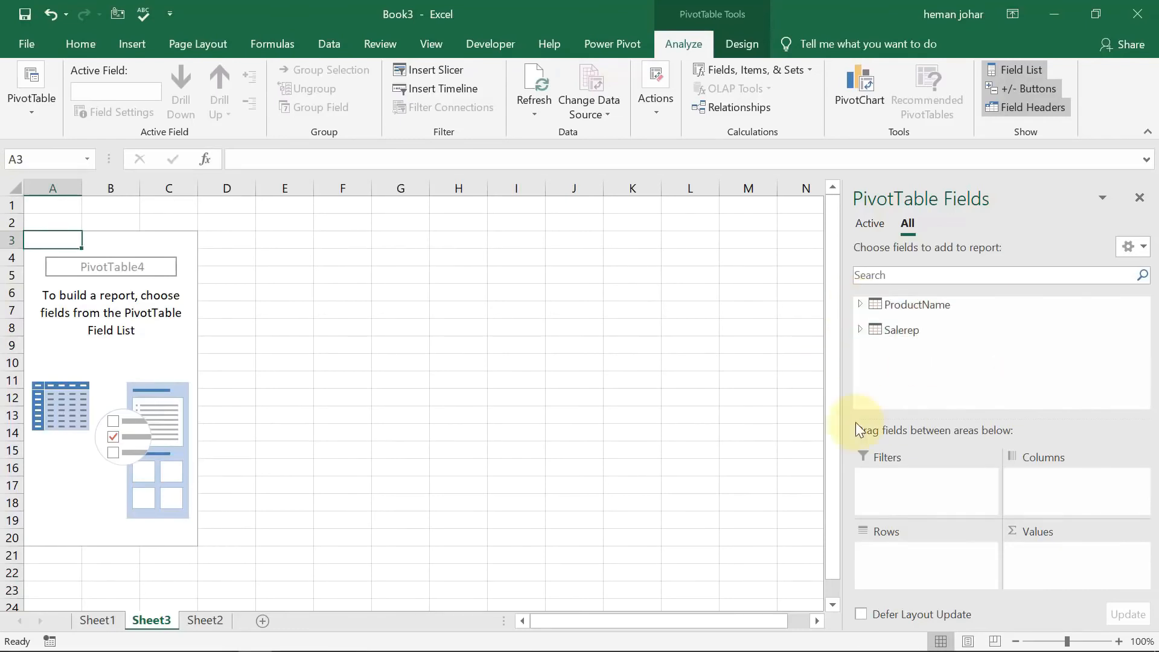
{"action": "left_click", "coordinate": [862, 304]}
{"action": "left_click_drag", "start_coordinate": [914, 341], "coordinate": [926, 568]}
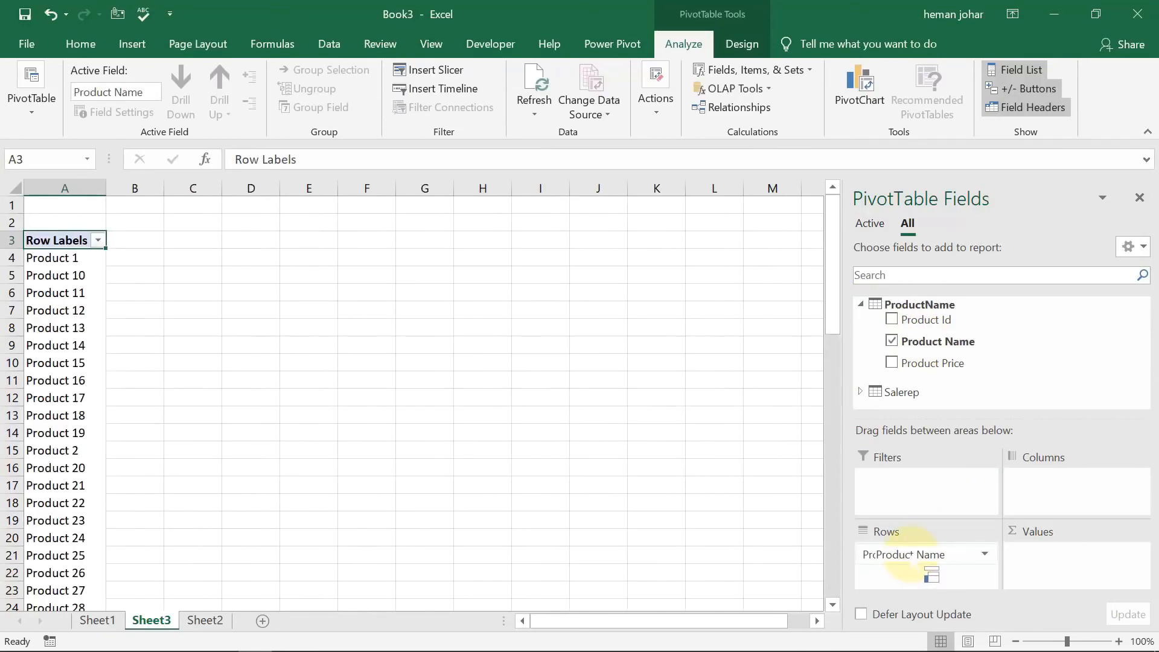
{"action": "left_click", "coordinate": [861, 392]}
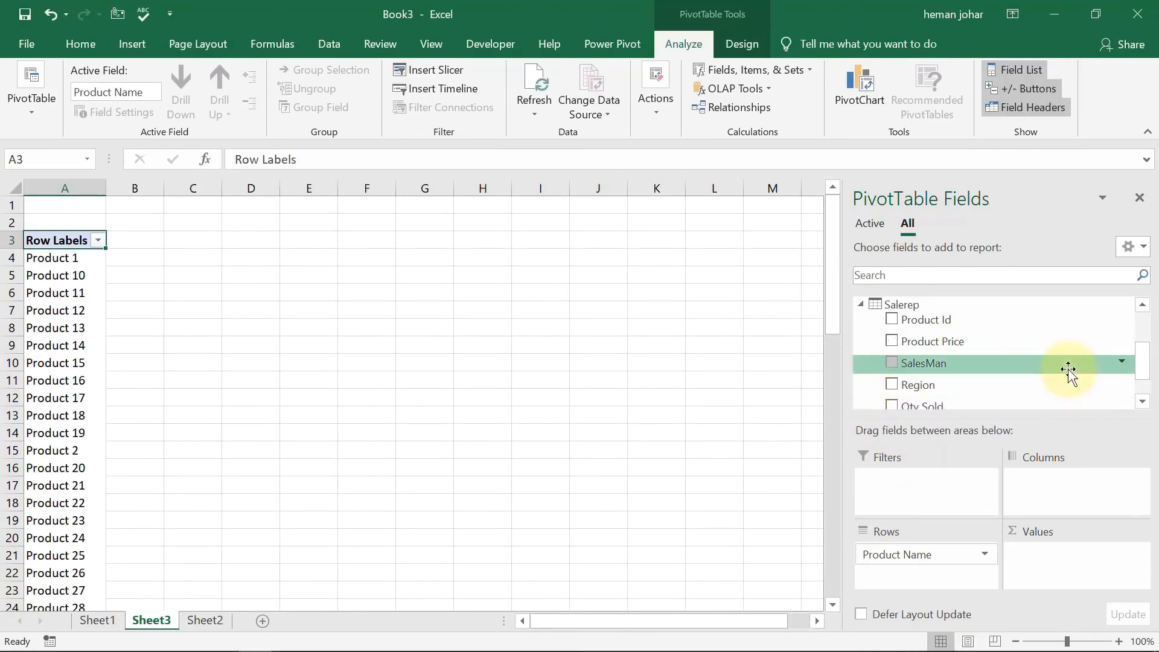
{"action": "left_click_drag", "start_coordinate": [928, 363], "coordinate": [905, 591]}
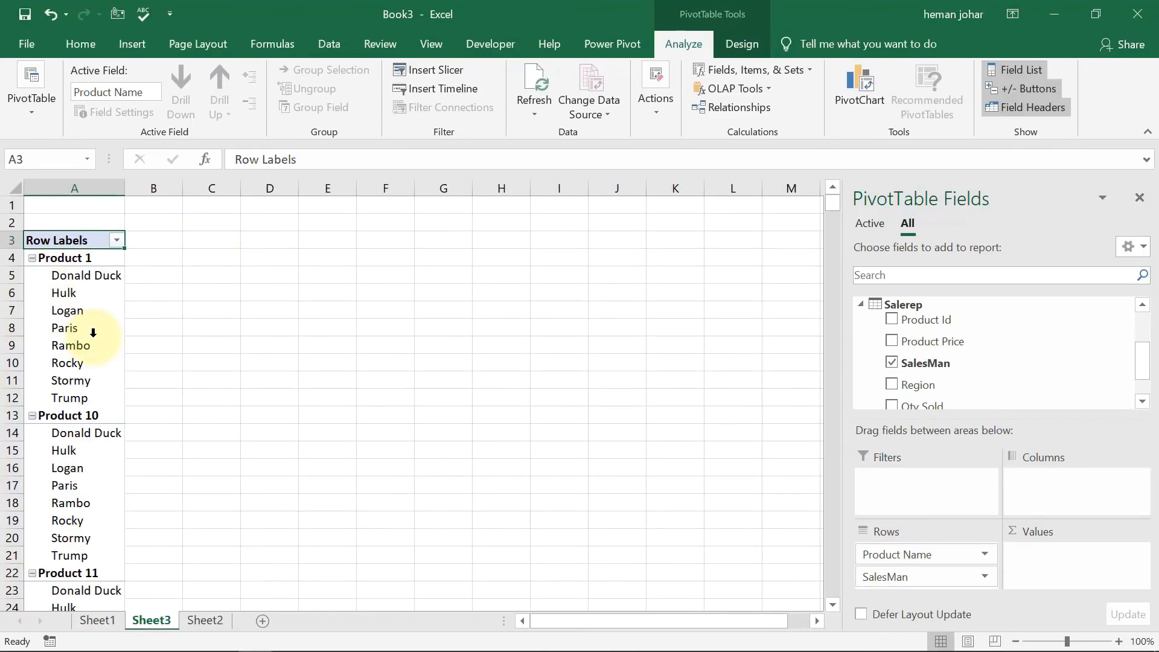
Review the product and sales source tables on Sheet1 and Sheet2 against the PivotTable on Sheet3.
{"action": "left_click", "coordinate": [93, 621]}
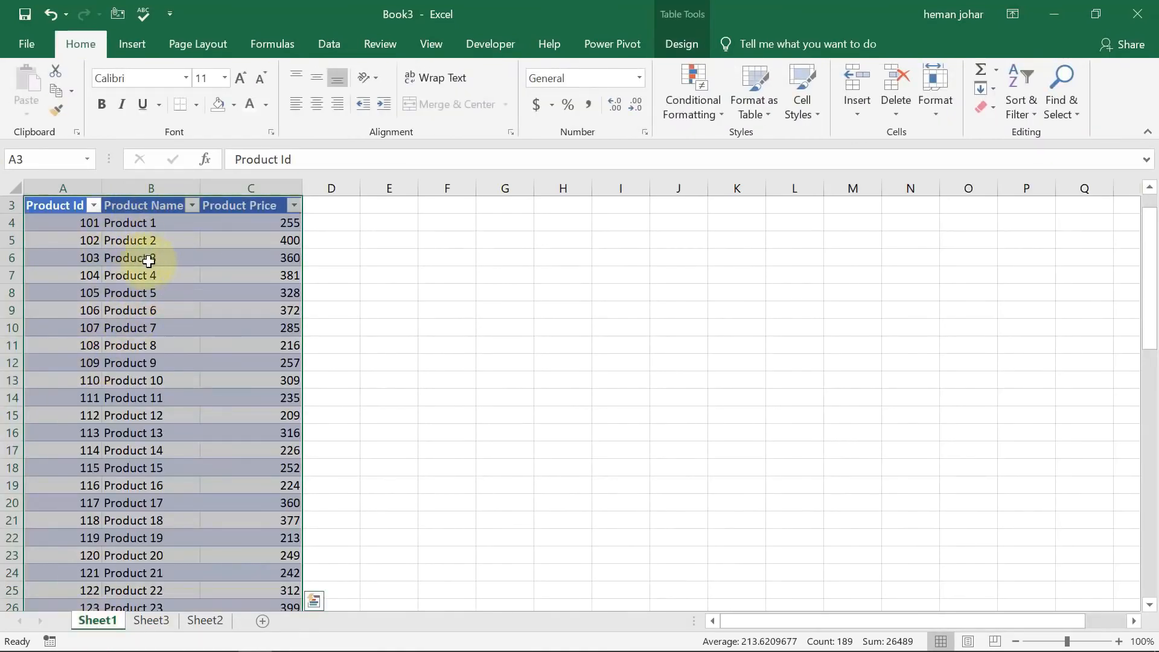
{"action": "left_click", "coordinate": [197, 619]}
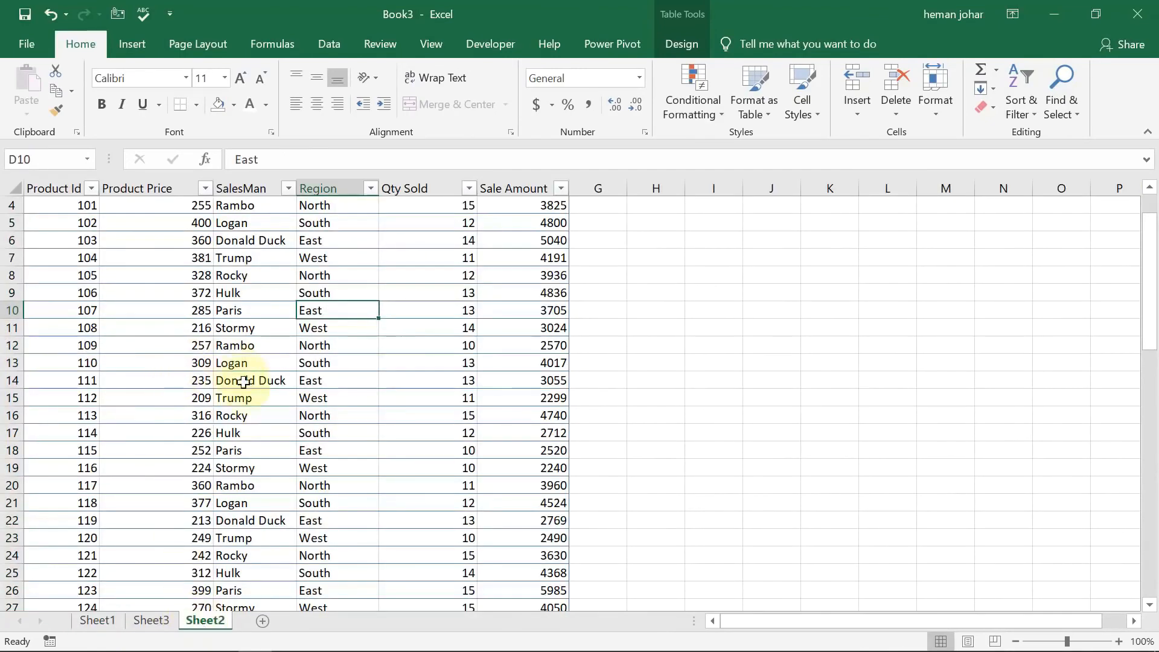
{"action": "key", "text": "Up"}
{"action": "key", "text": "Up"}
{"action": "key", "text": "Up"}
{"action": "key", "text": "Up"}
{"action": "key", "text": "Up"}
{"action": "key", "text": "Up"}
{"action": "key", "text": "Up"}
{"action": "key", "text": "Up"}
{"action": "key", "text": "Down"}
{"action": "key", "text": "Left"}
{"action": "key", "text": "Left"}
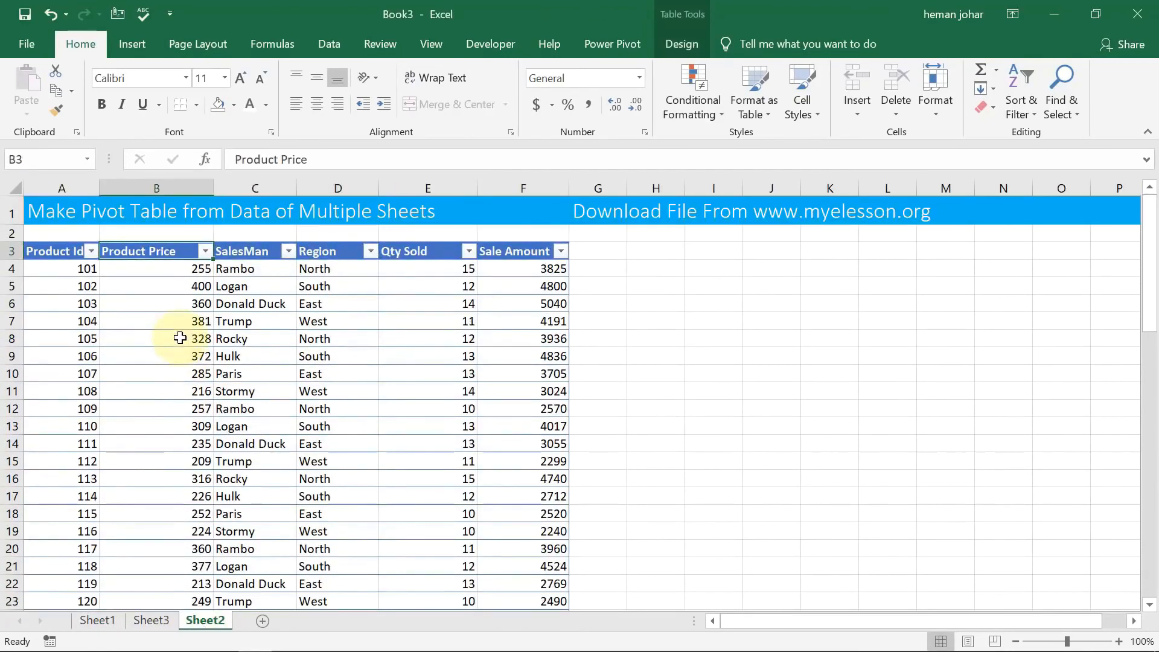
{"action": "left_click", "coordinate": [151, 622]}
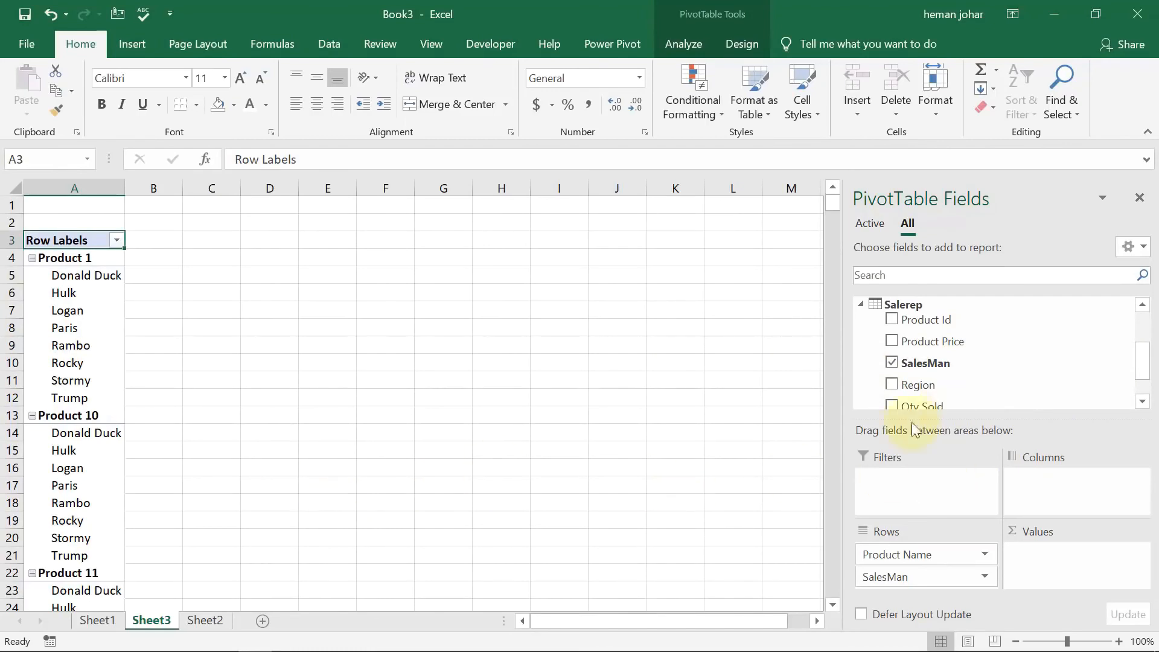
{"action": "left_click", "coordinate": [100, 620]}
{"action": "left_click", "coordinate": [144, 621]}
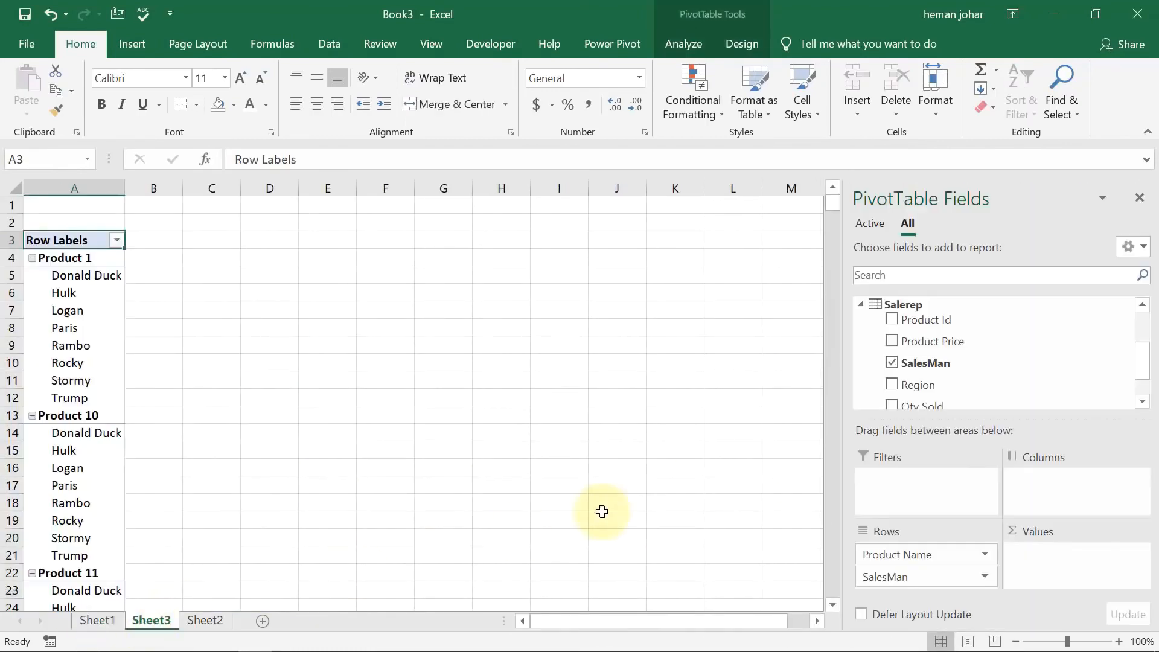
Add Salerep's Region field as a report filter and filter the PivotTable to East.
{"action": "left_click_drag", "start_coordinate": [944, 387], "coordinate": [924, 484]}
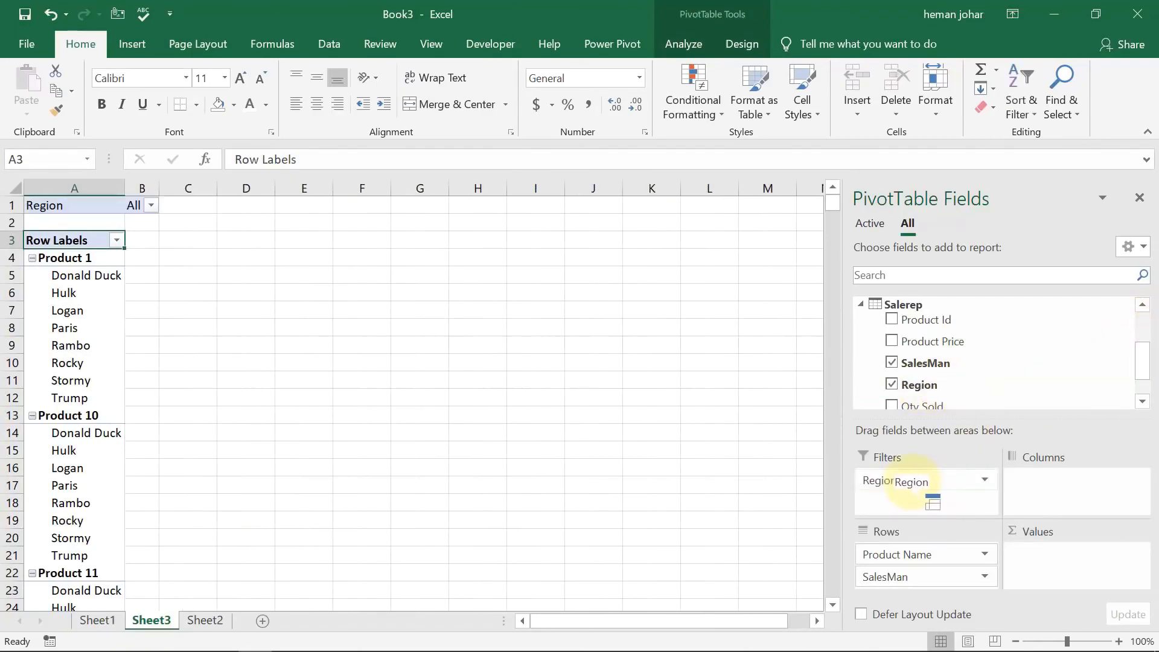
{"action": "left_click", "coordinate": [151, 205]}
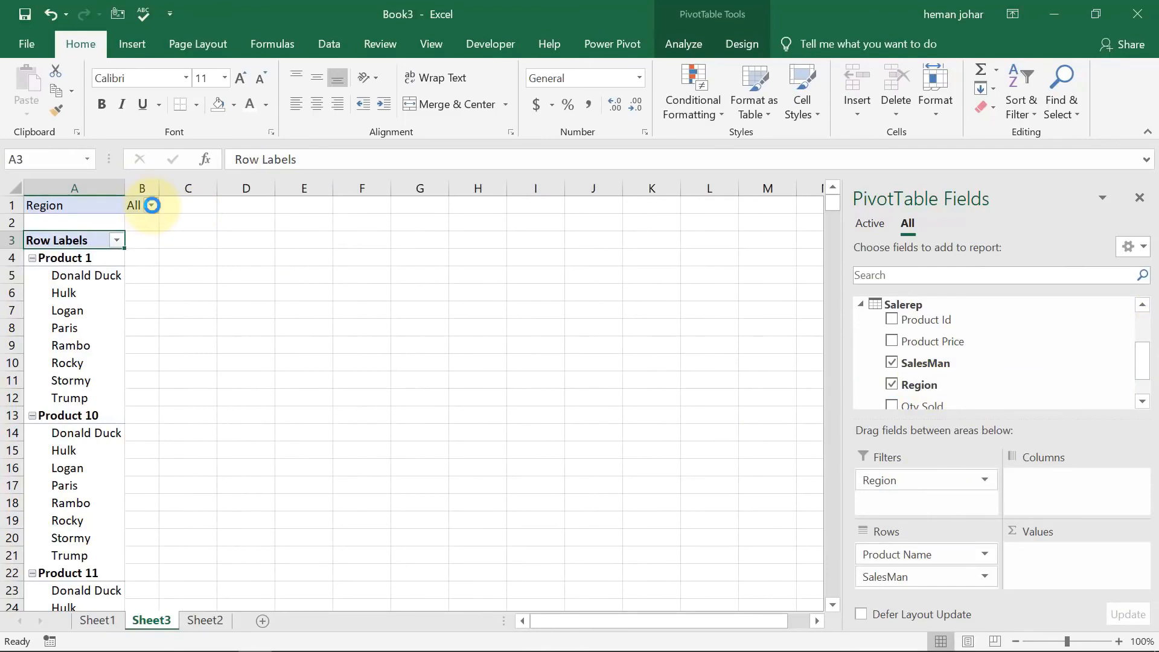
{"action": "double_click", "coordinate": [24, 248]}
{"action": "left_click", "coordinate": [40, 264]}
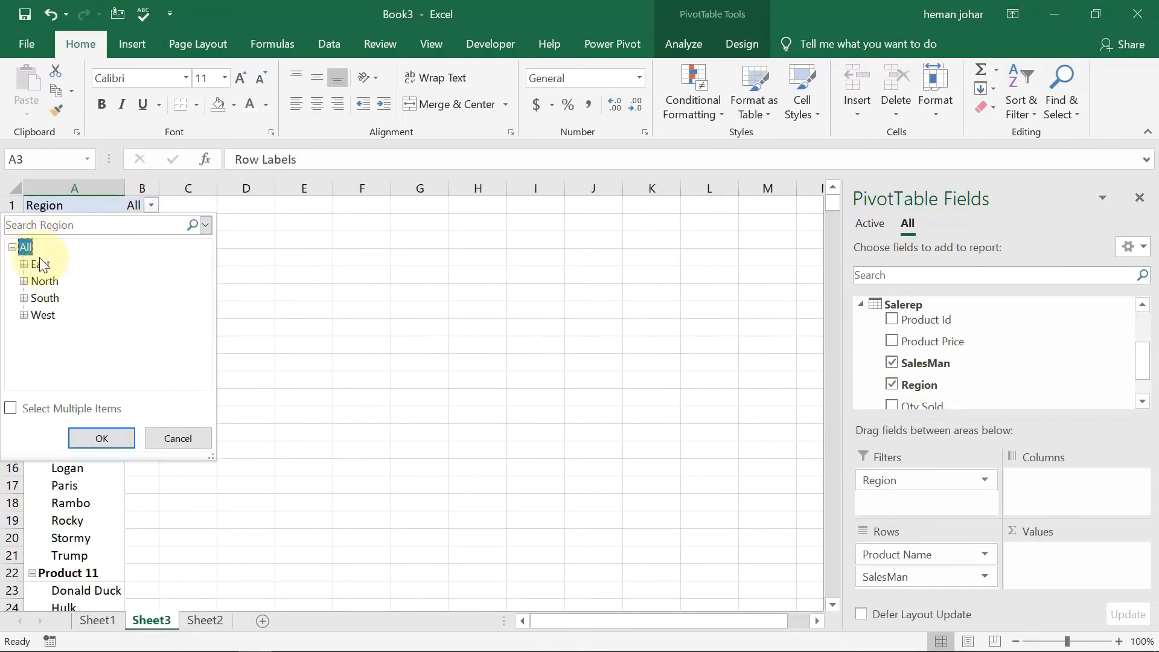
{"action": "left_click", "coordinate": [101, 439]}
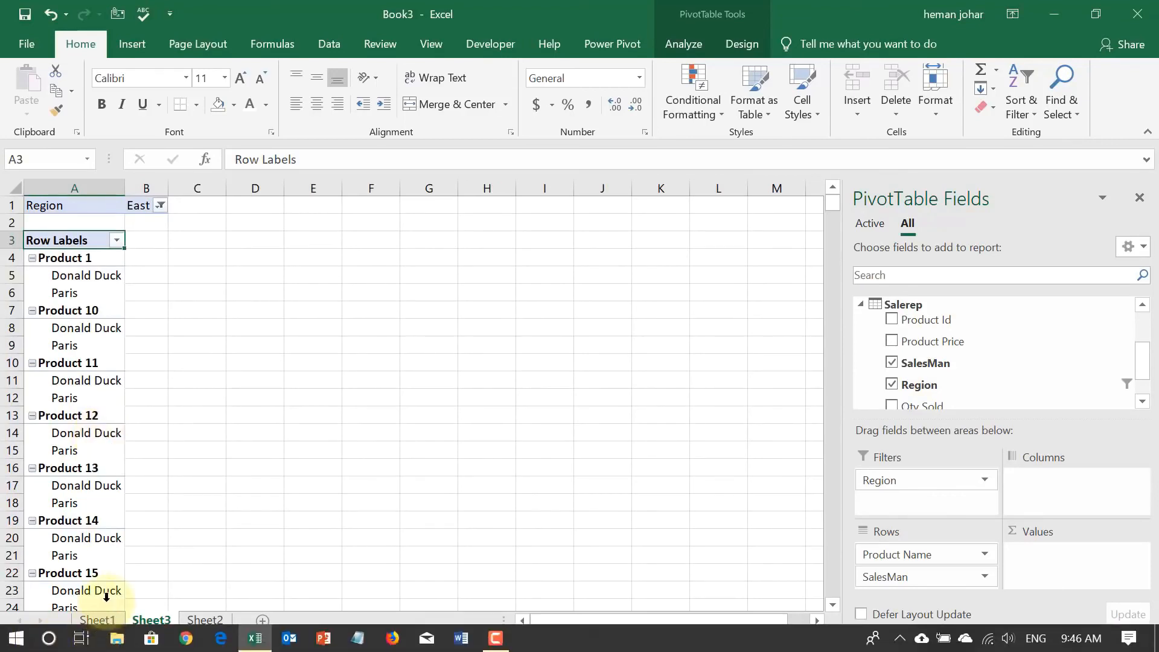
Compare the product source table on Sheet1 with the filtered PivotTable on Sheet3.
{"action": "left_click", "coordinate": [95, 620]}
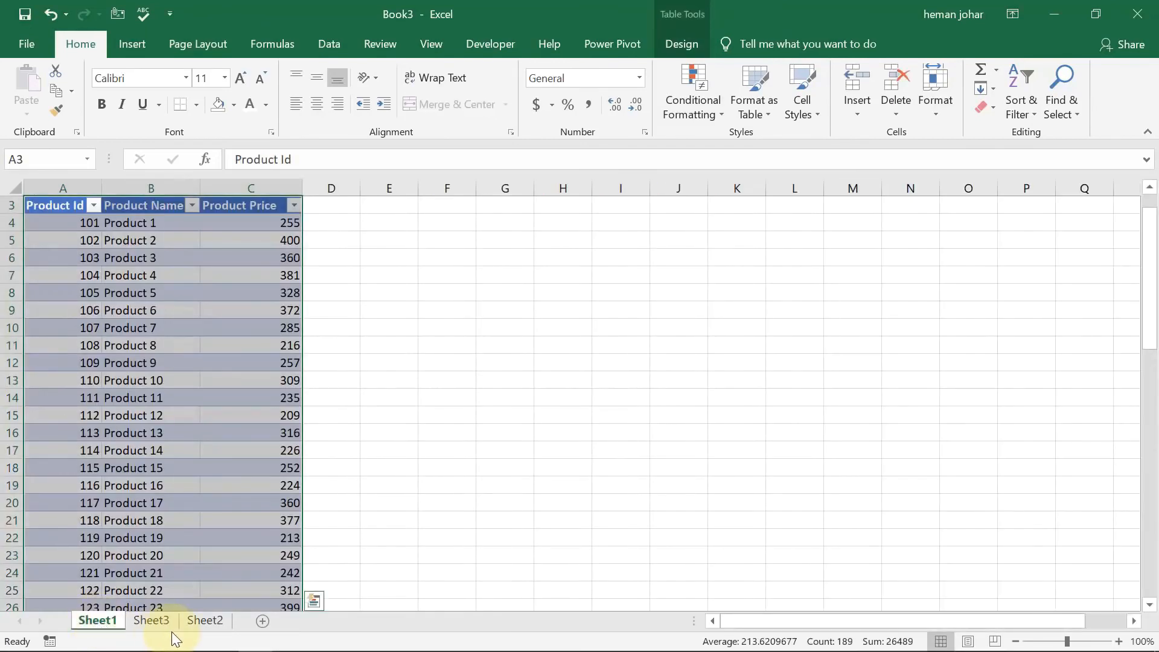
{"action": "left_click", "coordinate": [410, 433]}
{"action": "key", "text": "Up"}
{"action": "key", "text": "Up"}
{"action": "key", "text": "Up"}
{"action": "key", "text": "Up"}
{"action": "key", "text": "Up"}
{"action": "key", "text": "Up"}
{"action": "key", "text": "Up"}
{"action": "key", "text": "Up"}
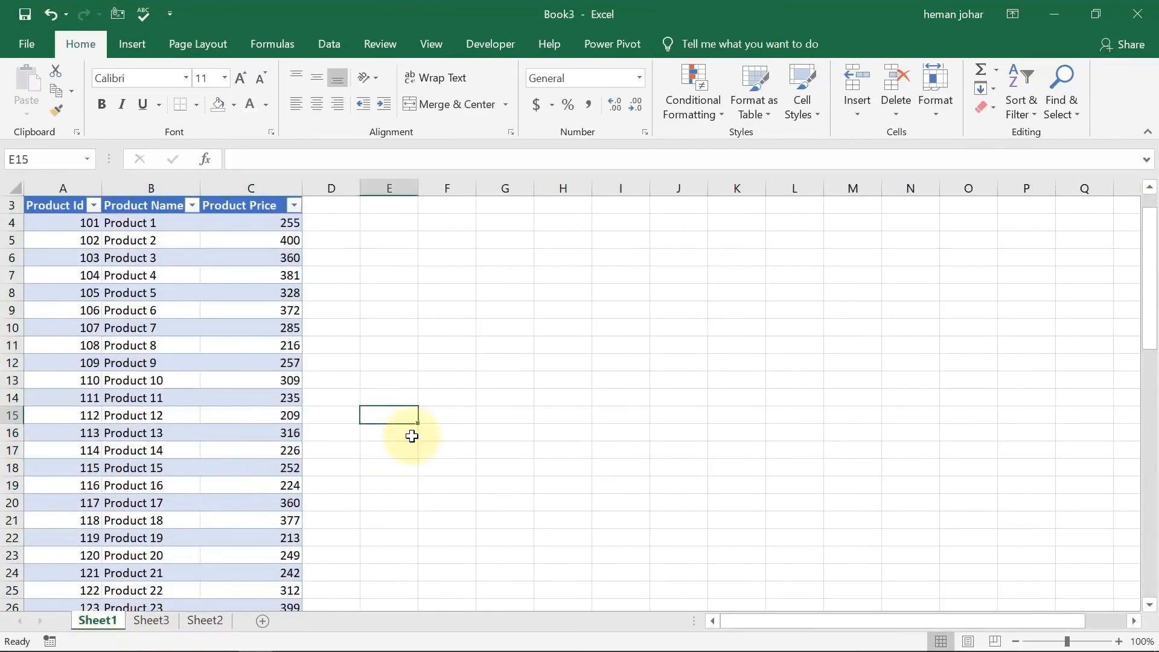
{"action": "key", "text": "Up"}
{"action": "key", "text": "Up"}
{"action": "key", "text": "Up"}
{"action": "key", "text": "Up"}
{"action": "key", "text": "Up"}
{"action": "key", "text": "Up"}
{"action": "key", "text": "Up"}
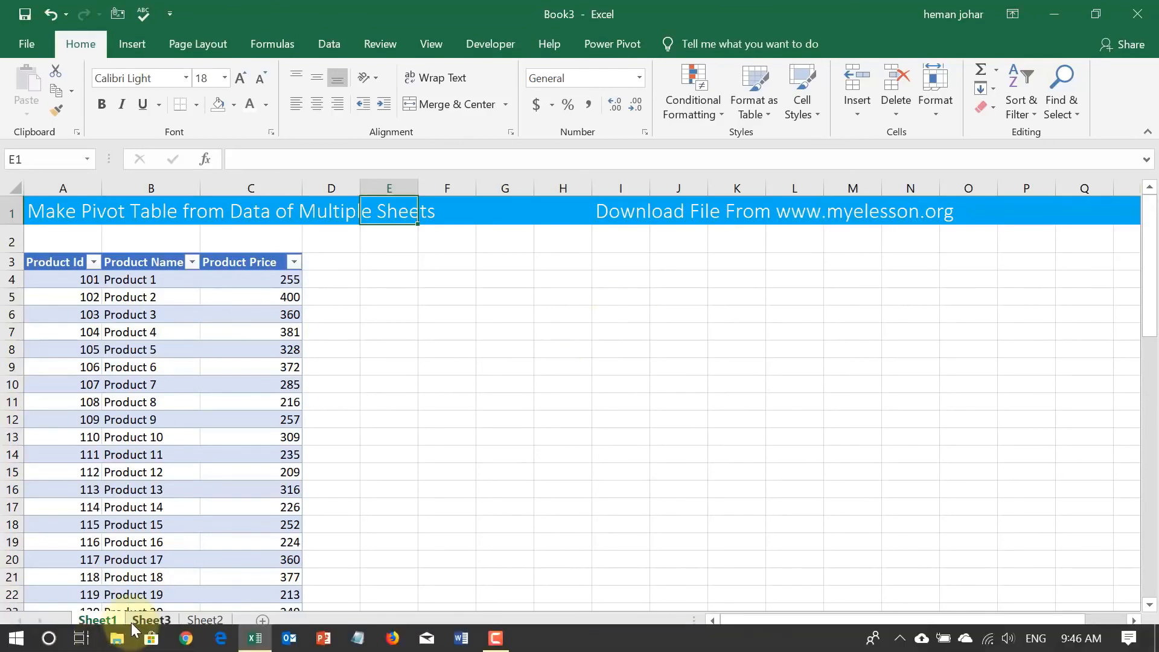
{"action": "left_click", "coordinate": [151, 620]}
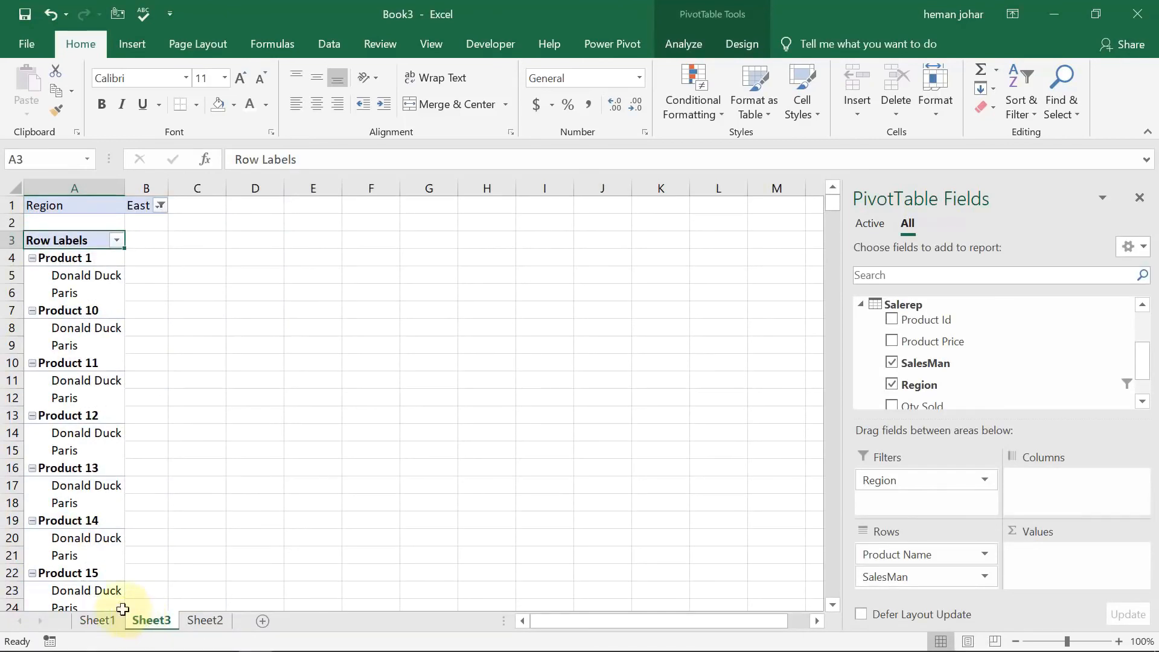
{"action": "left_click", "coordinate": [97, 619]}
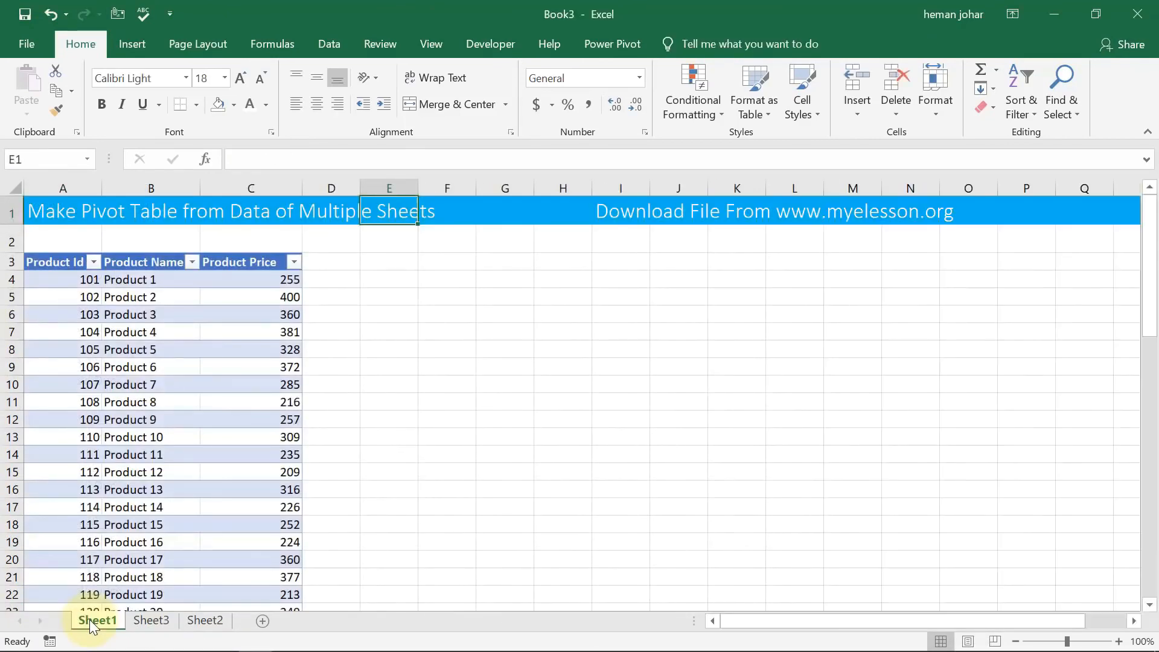